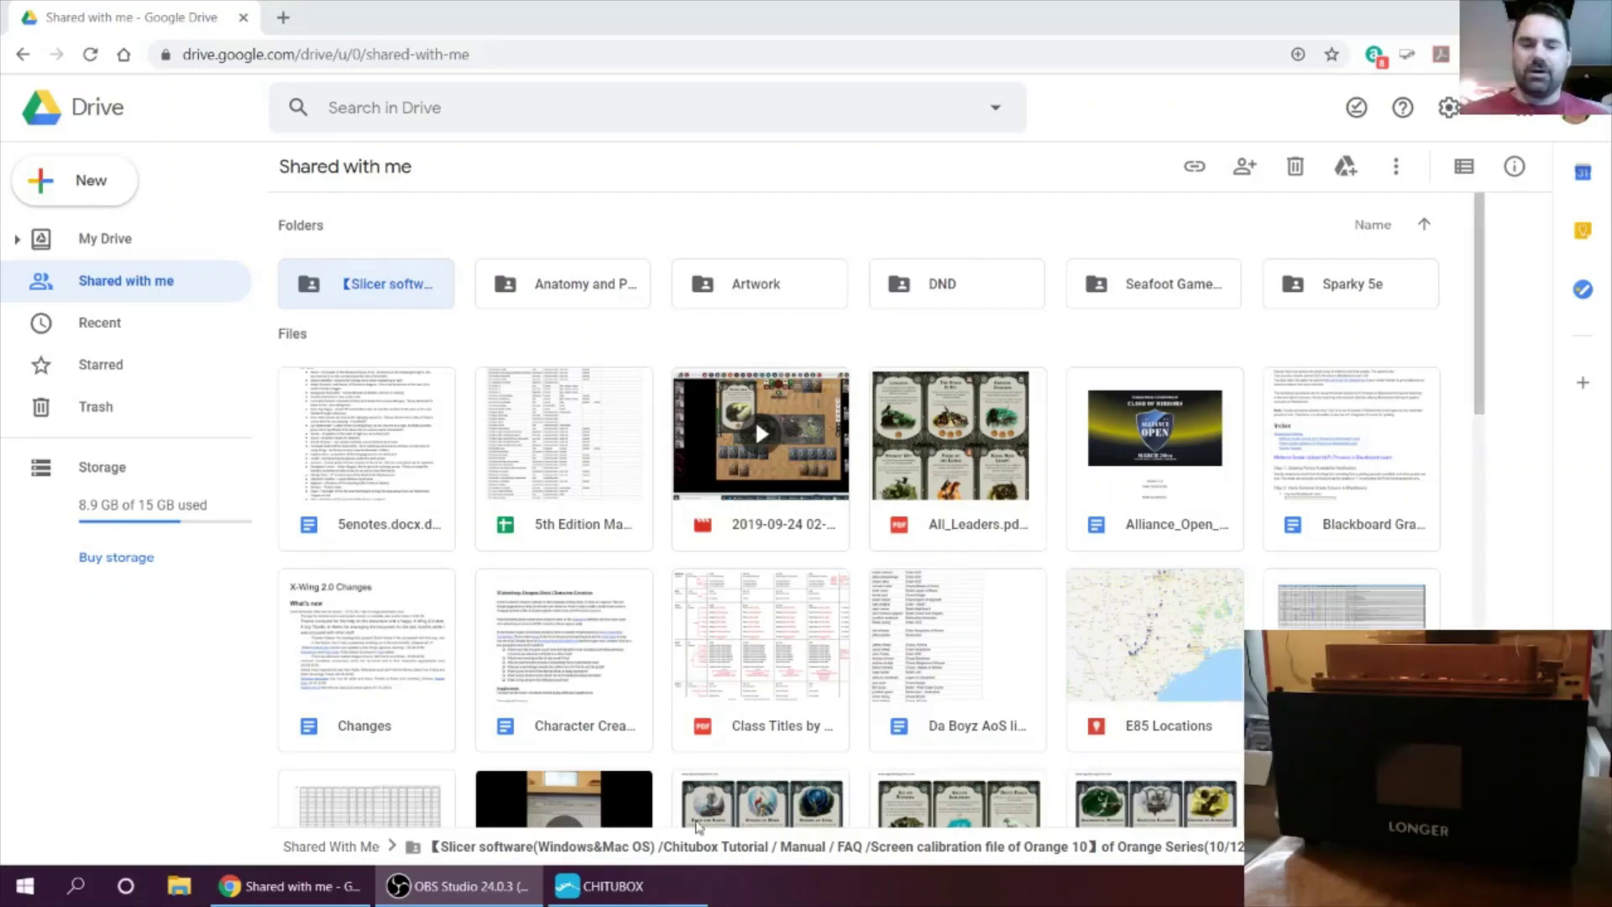
Step: Switch to CHITUBOX and delete the Longer 3D Orange30 machine from the printer settings
click(613, 886)
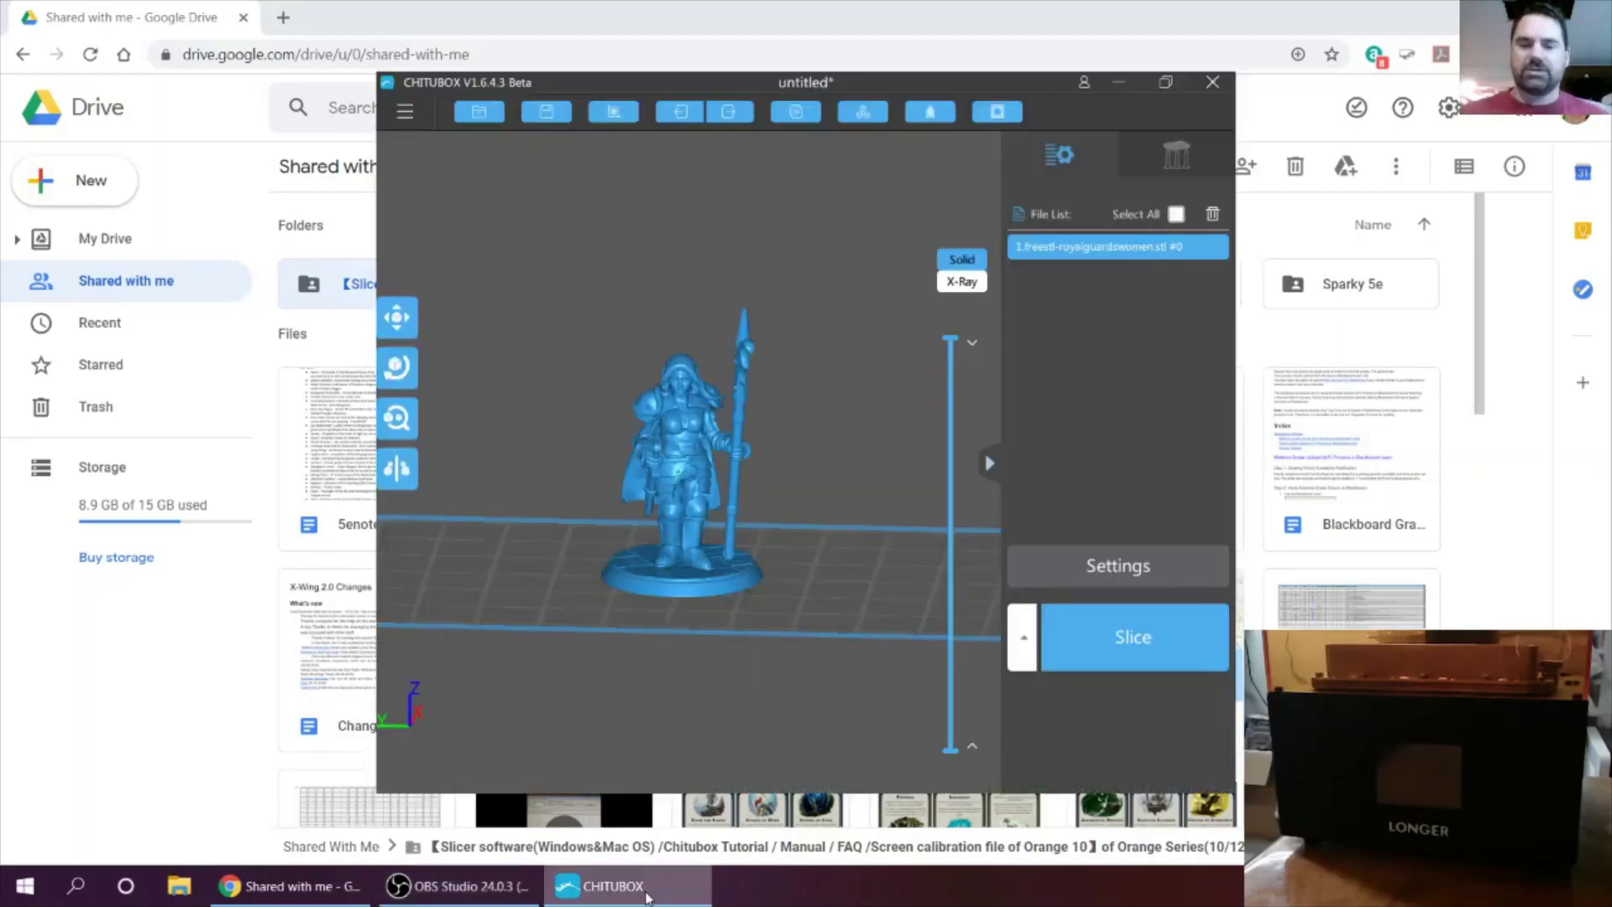
click(1165, 82)
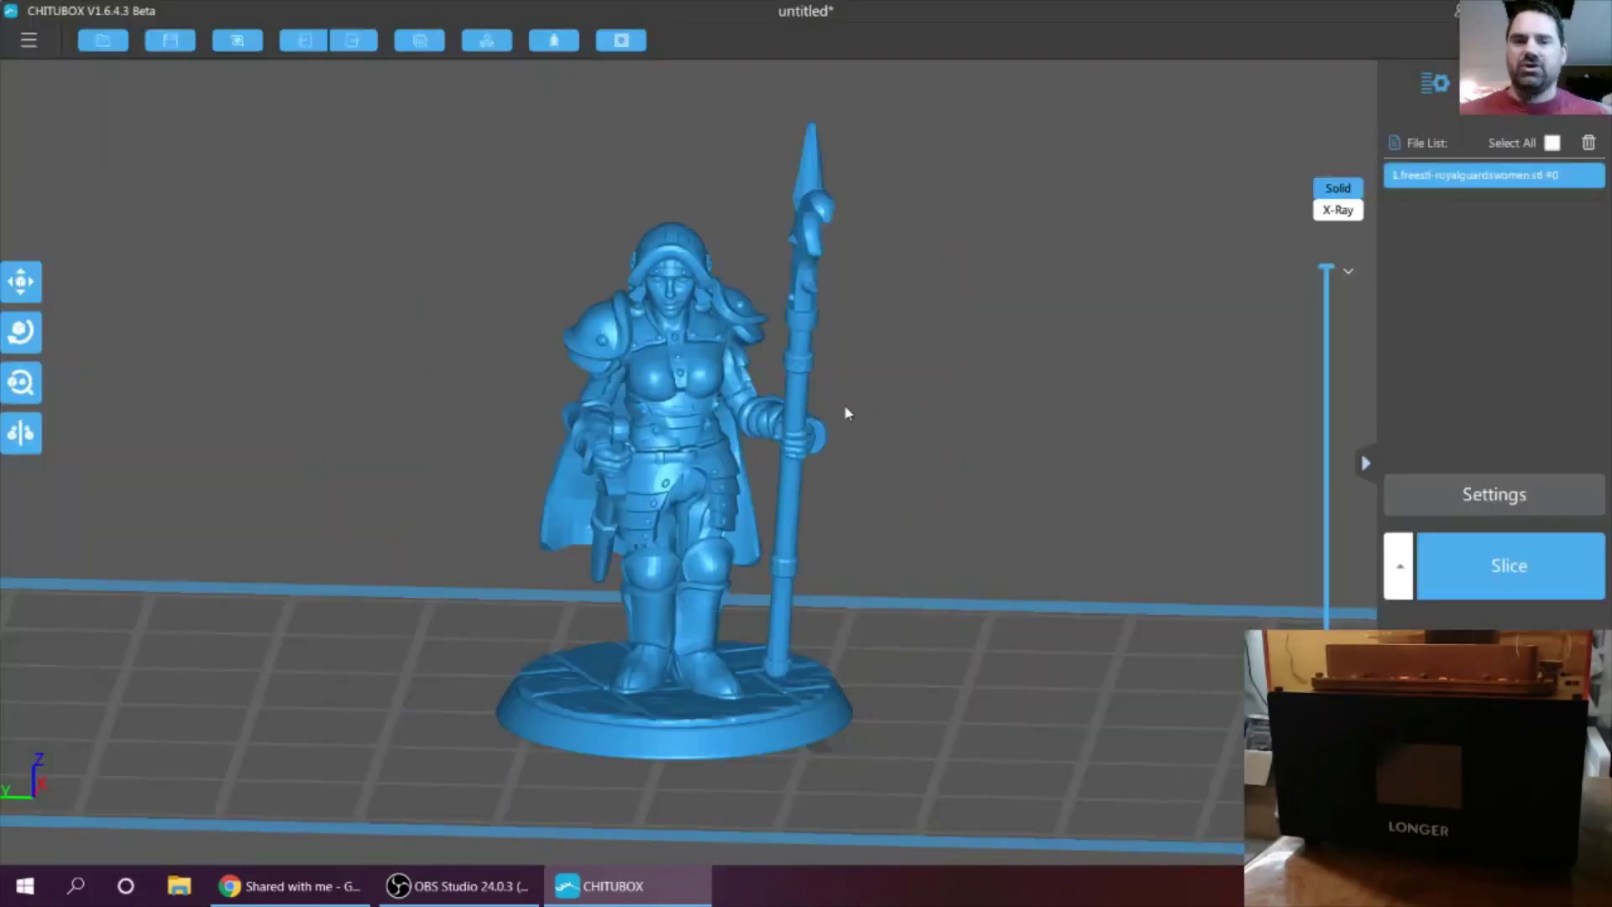
scroll(844, 405, down, 2)
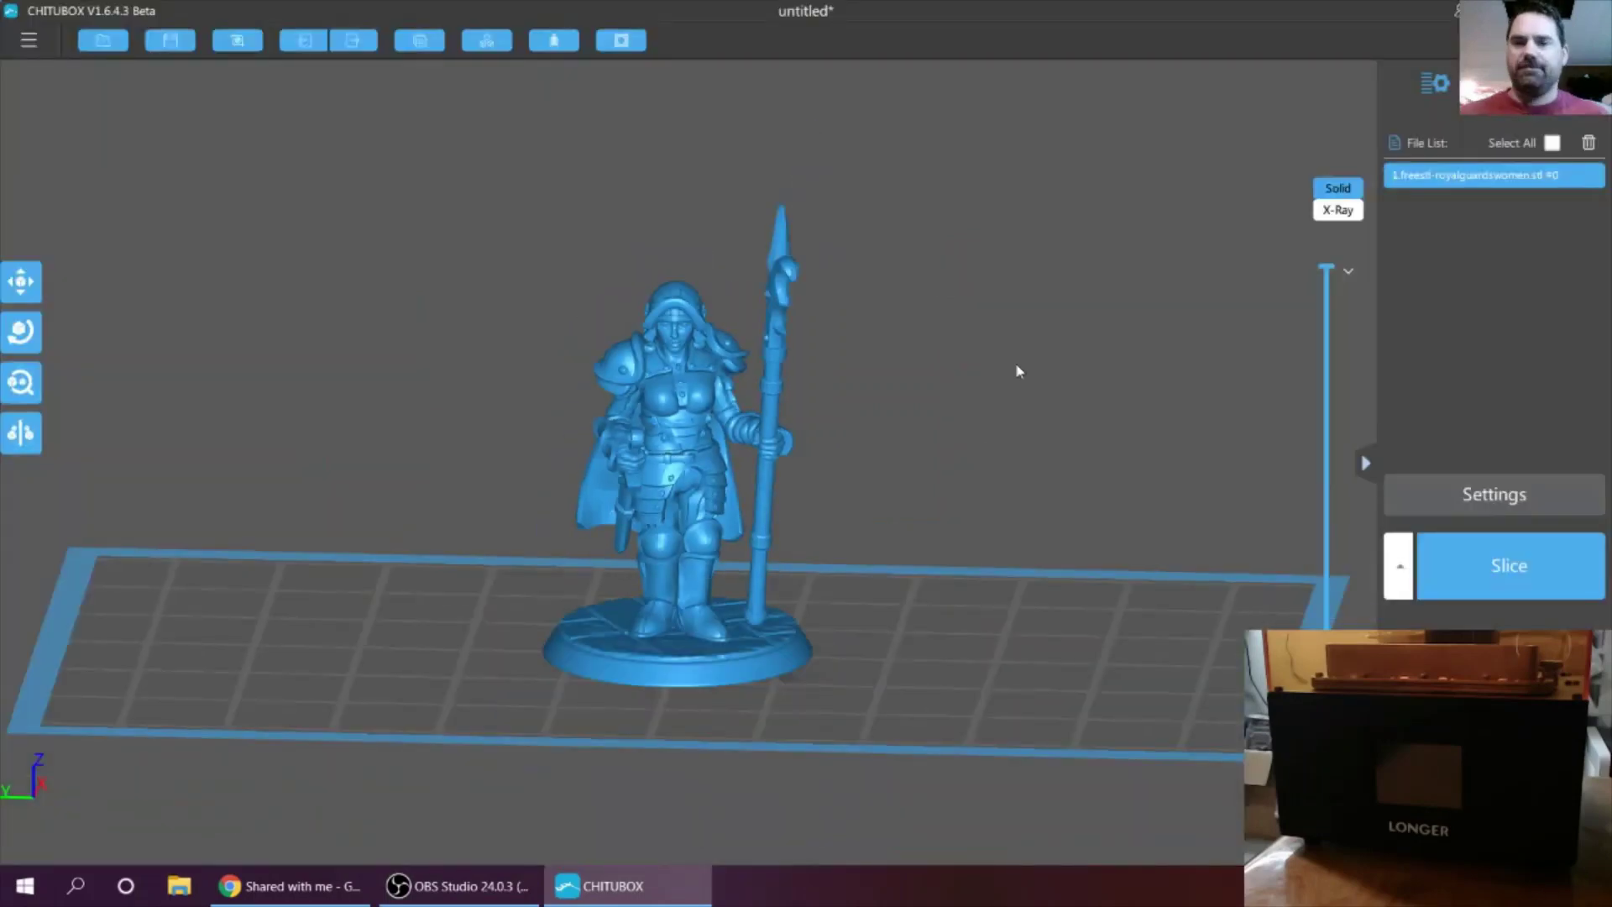
click(1448, 494)
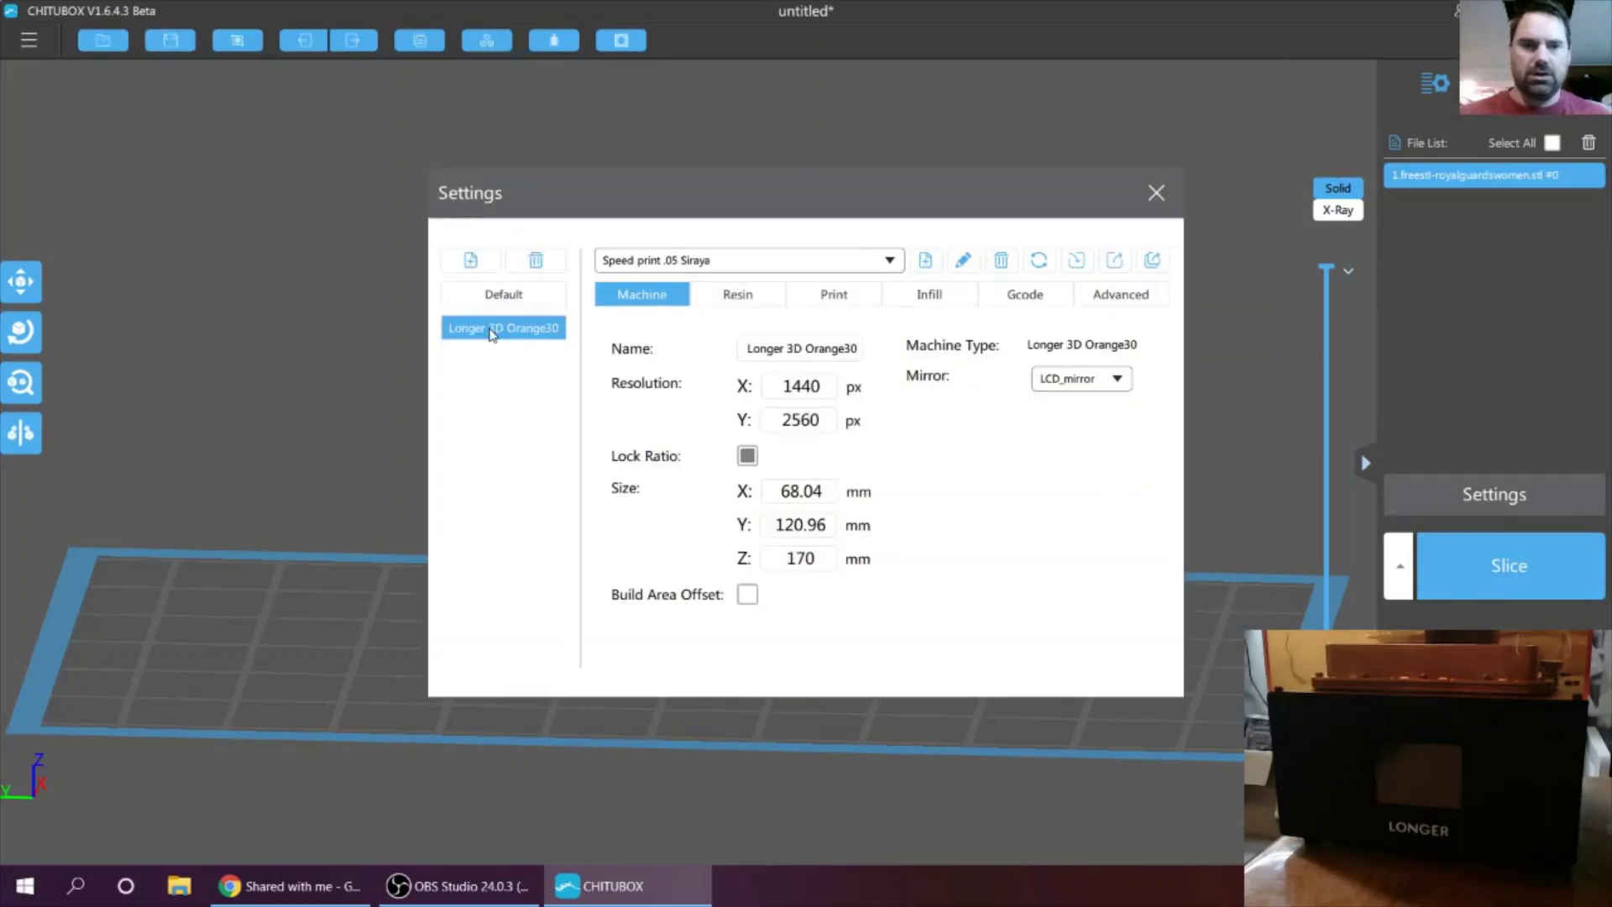
click(538, 267)
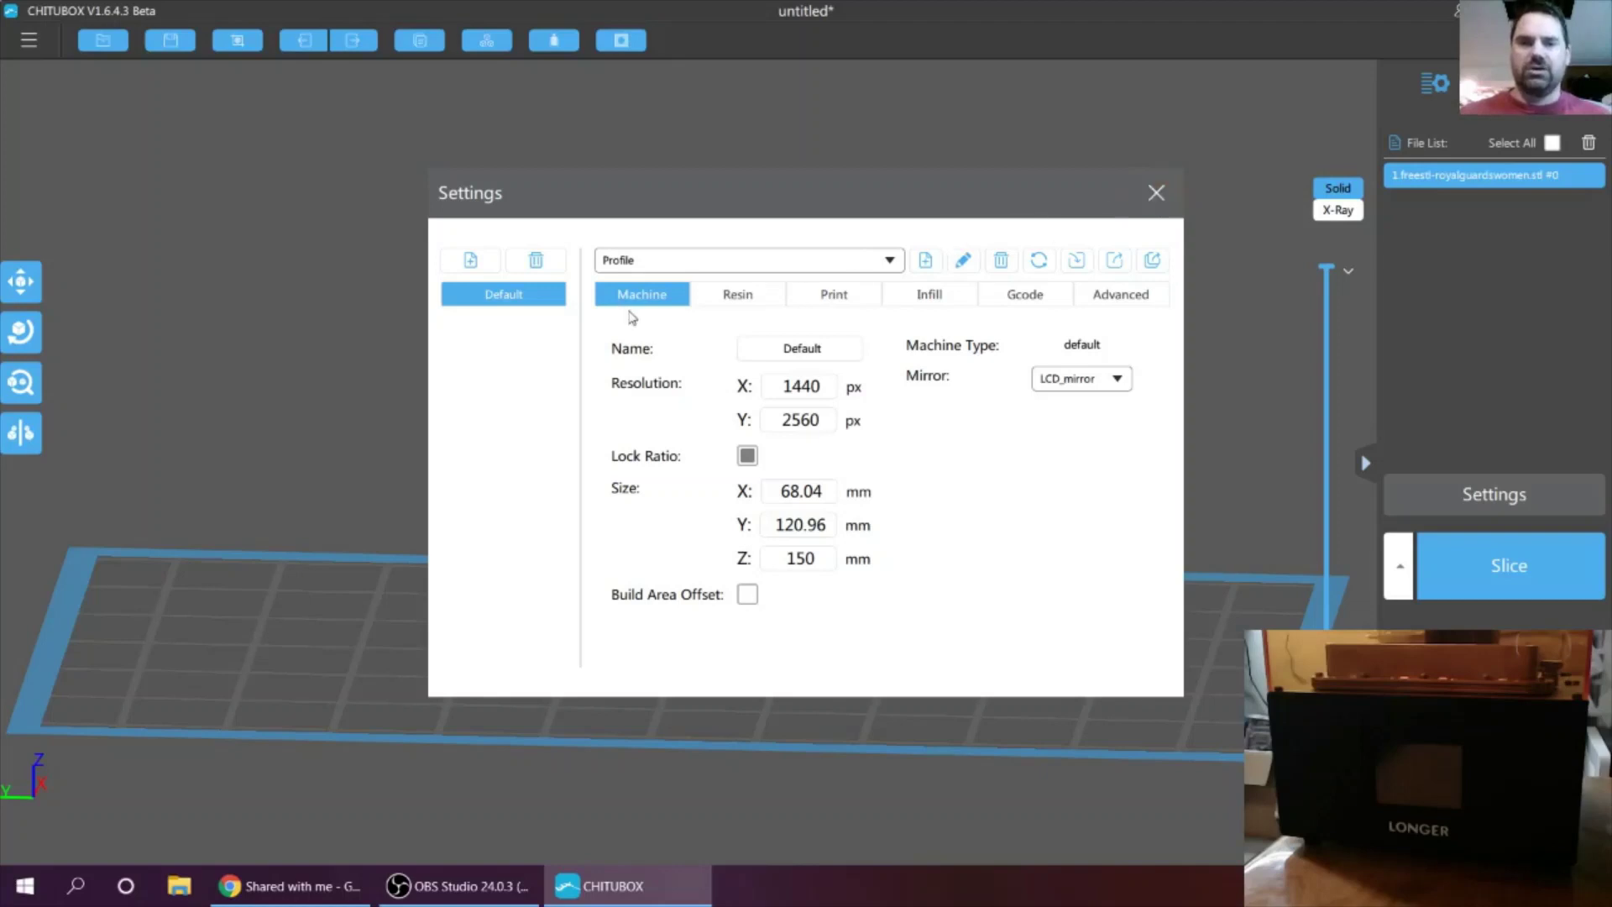
click(1156, 194)
Step: Switch to Google Drive and open the CHITUBOX1.6.1-plugin-longer3d folder inside the shared Slicer software folder
key(alt+Tab)
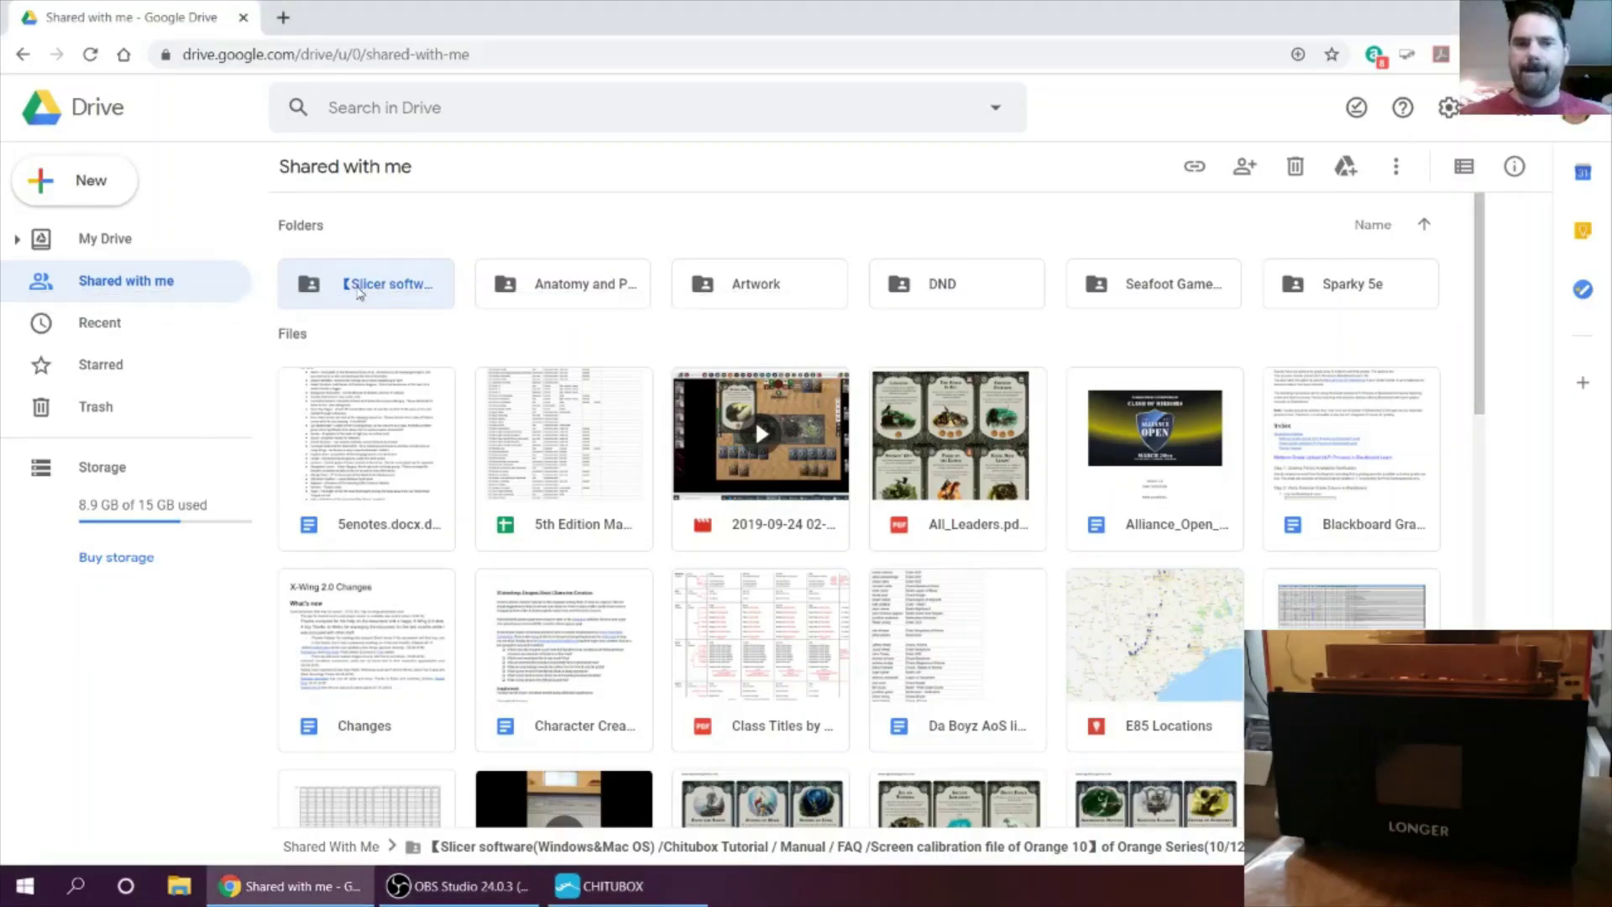
double_click(308, 290)
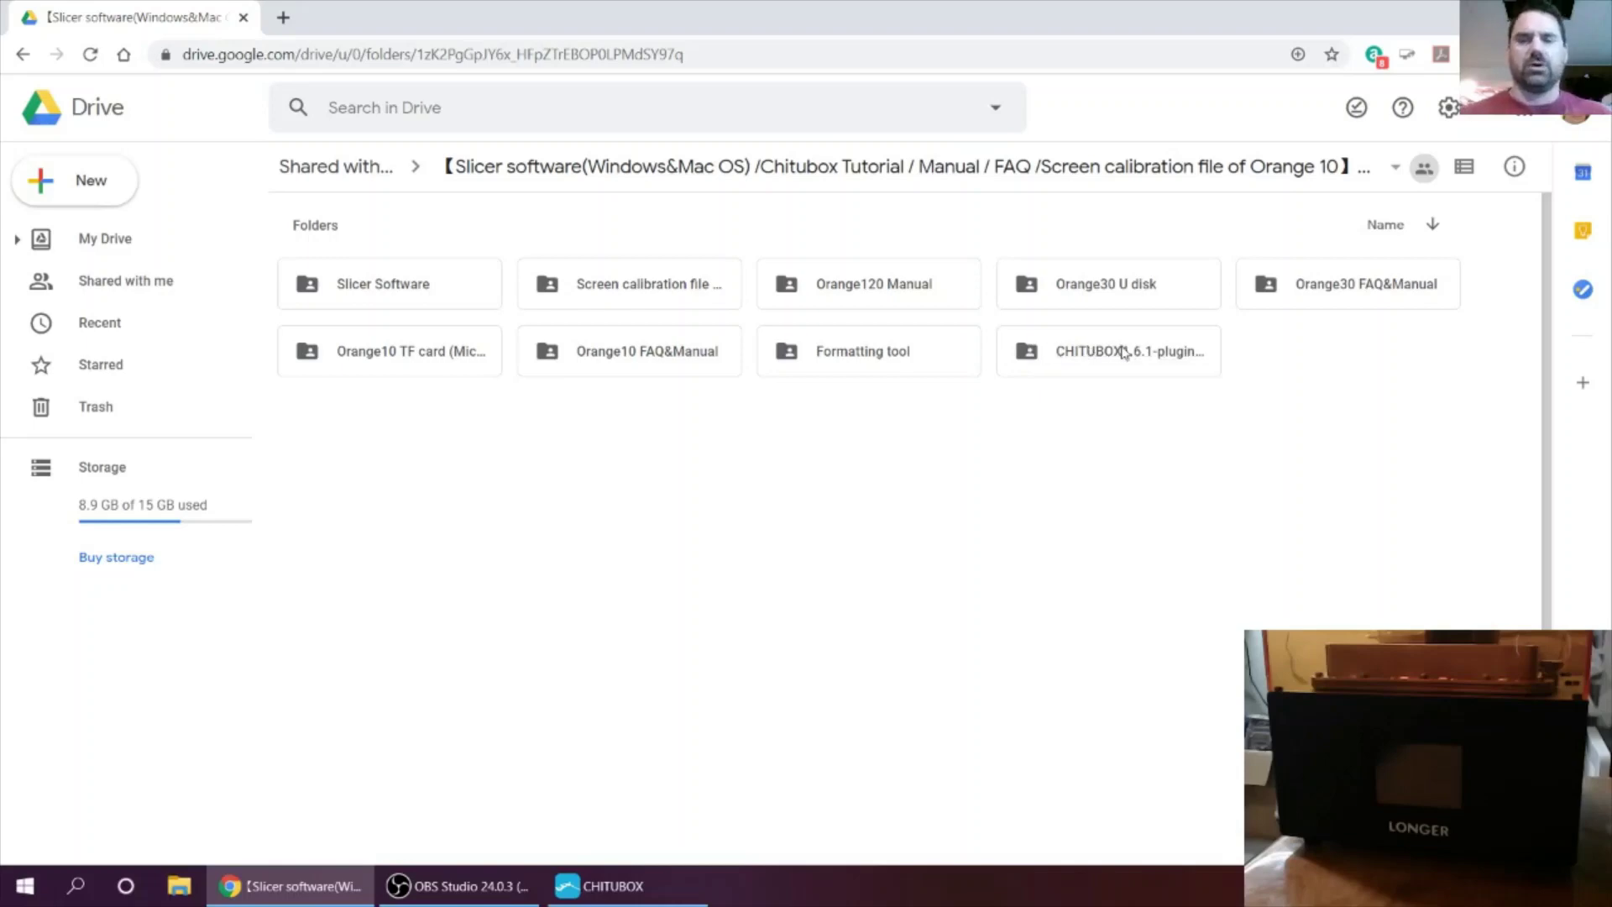
click(1108, 352)
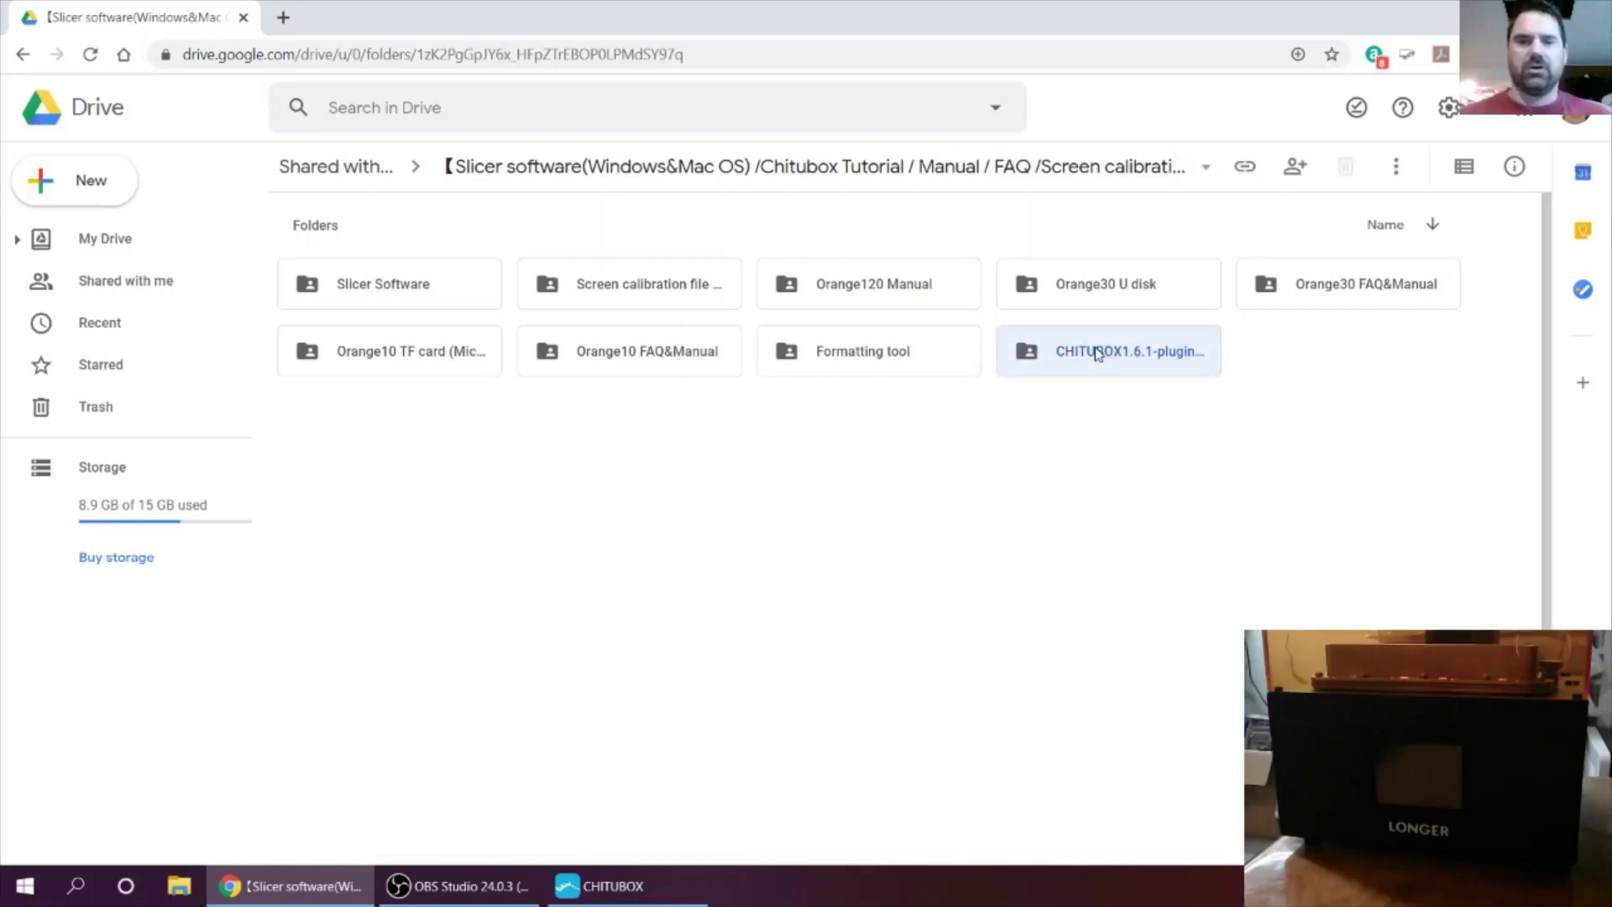
double_click(1098, 354)
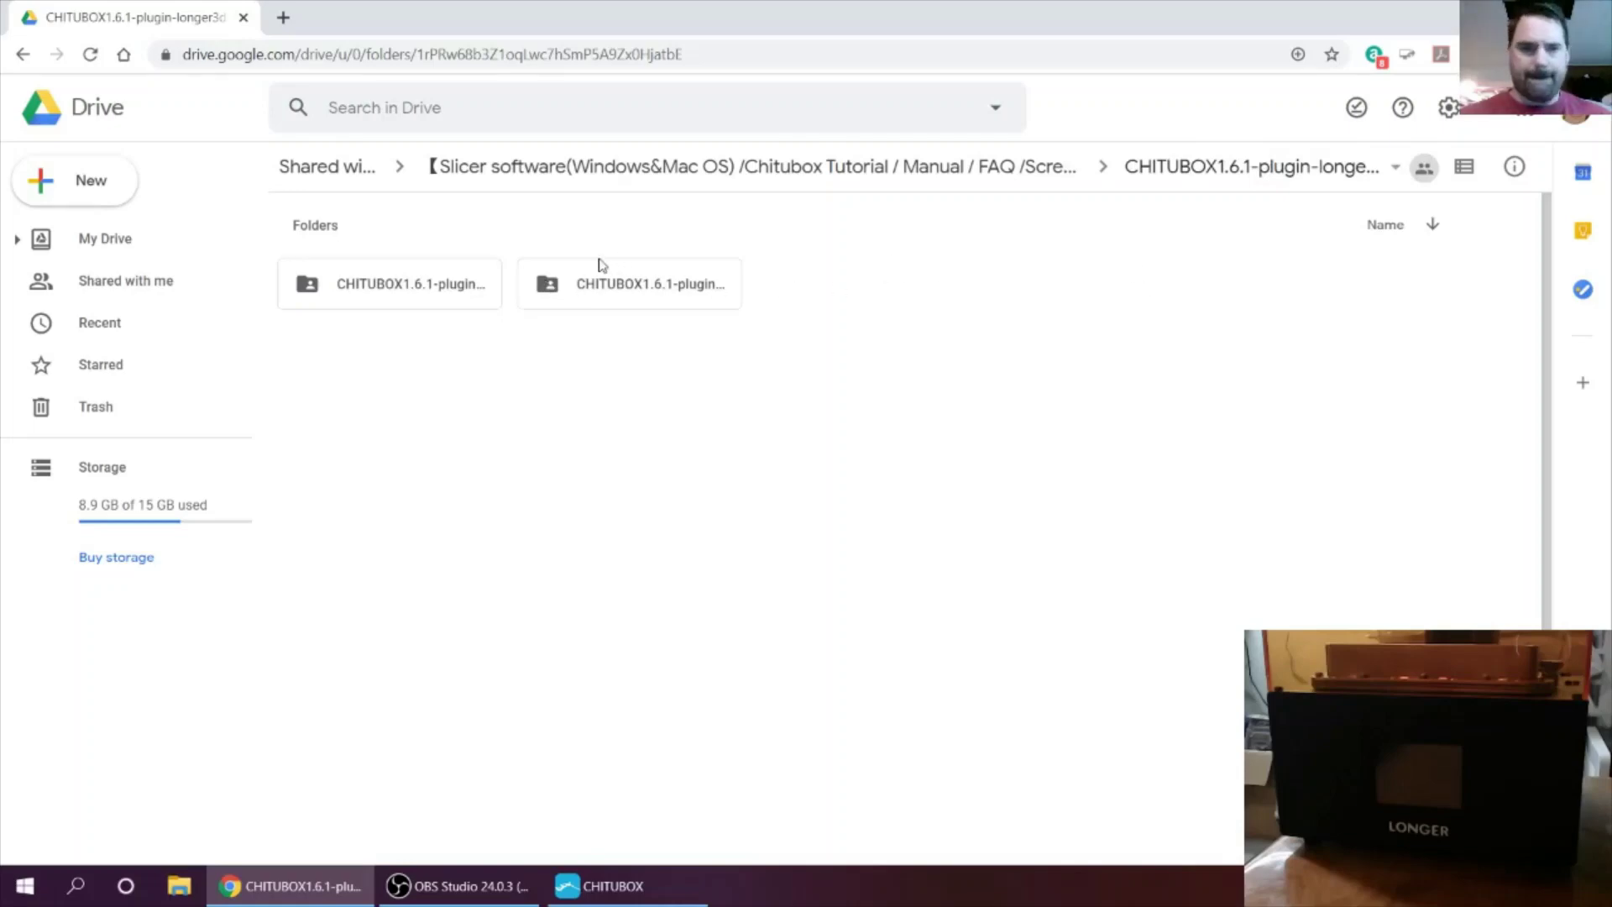
click(445, 286)
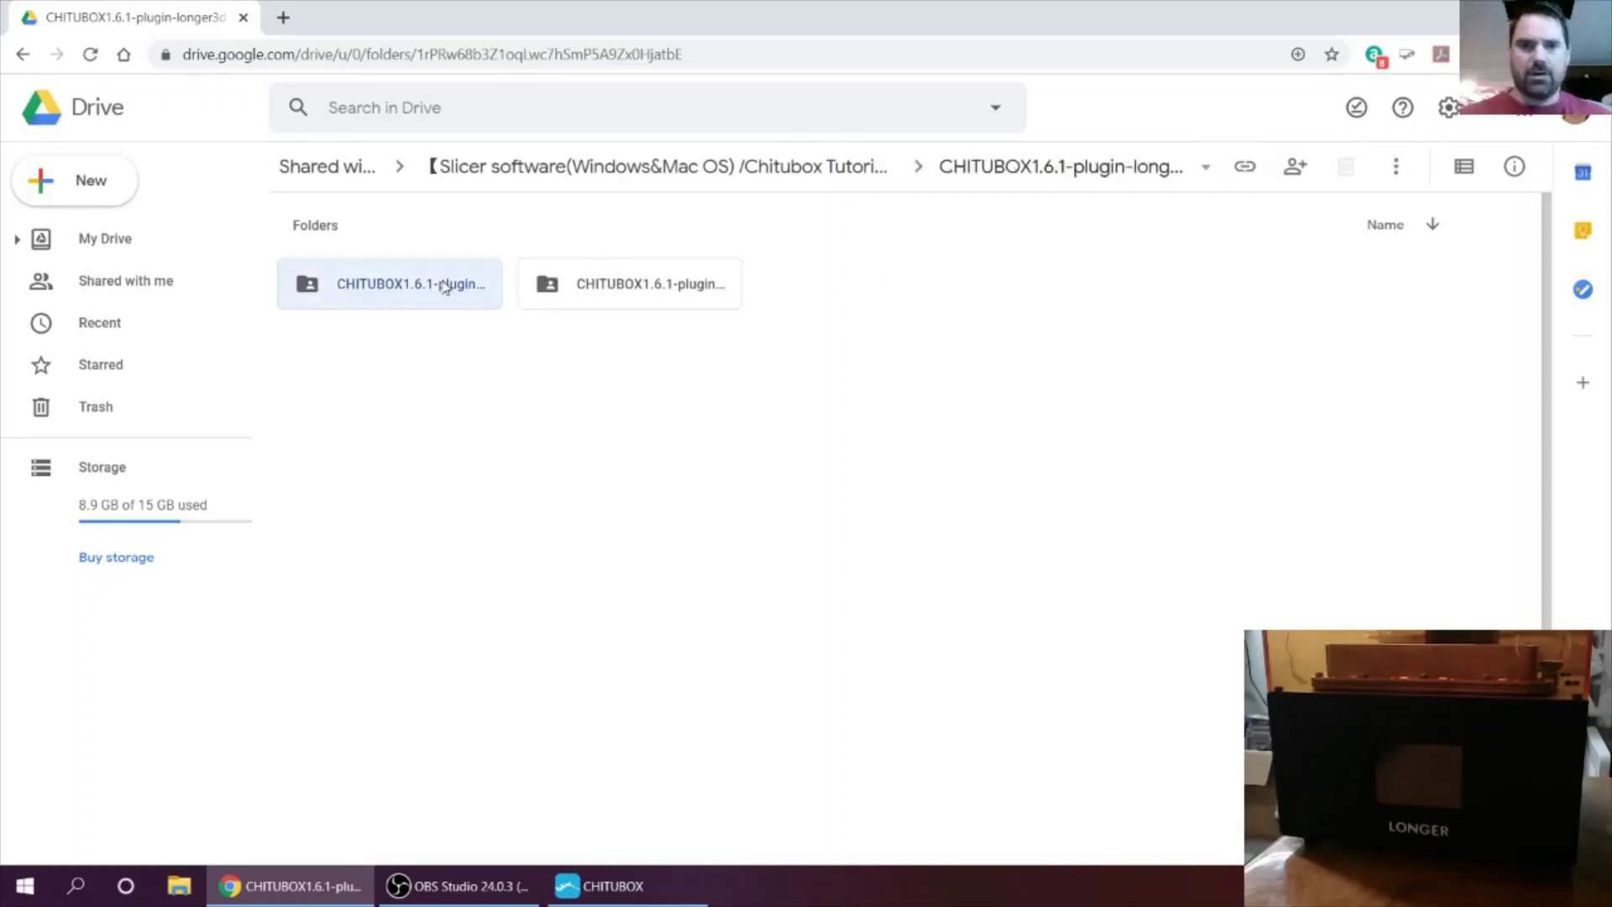
click(1207, 172)
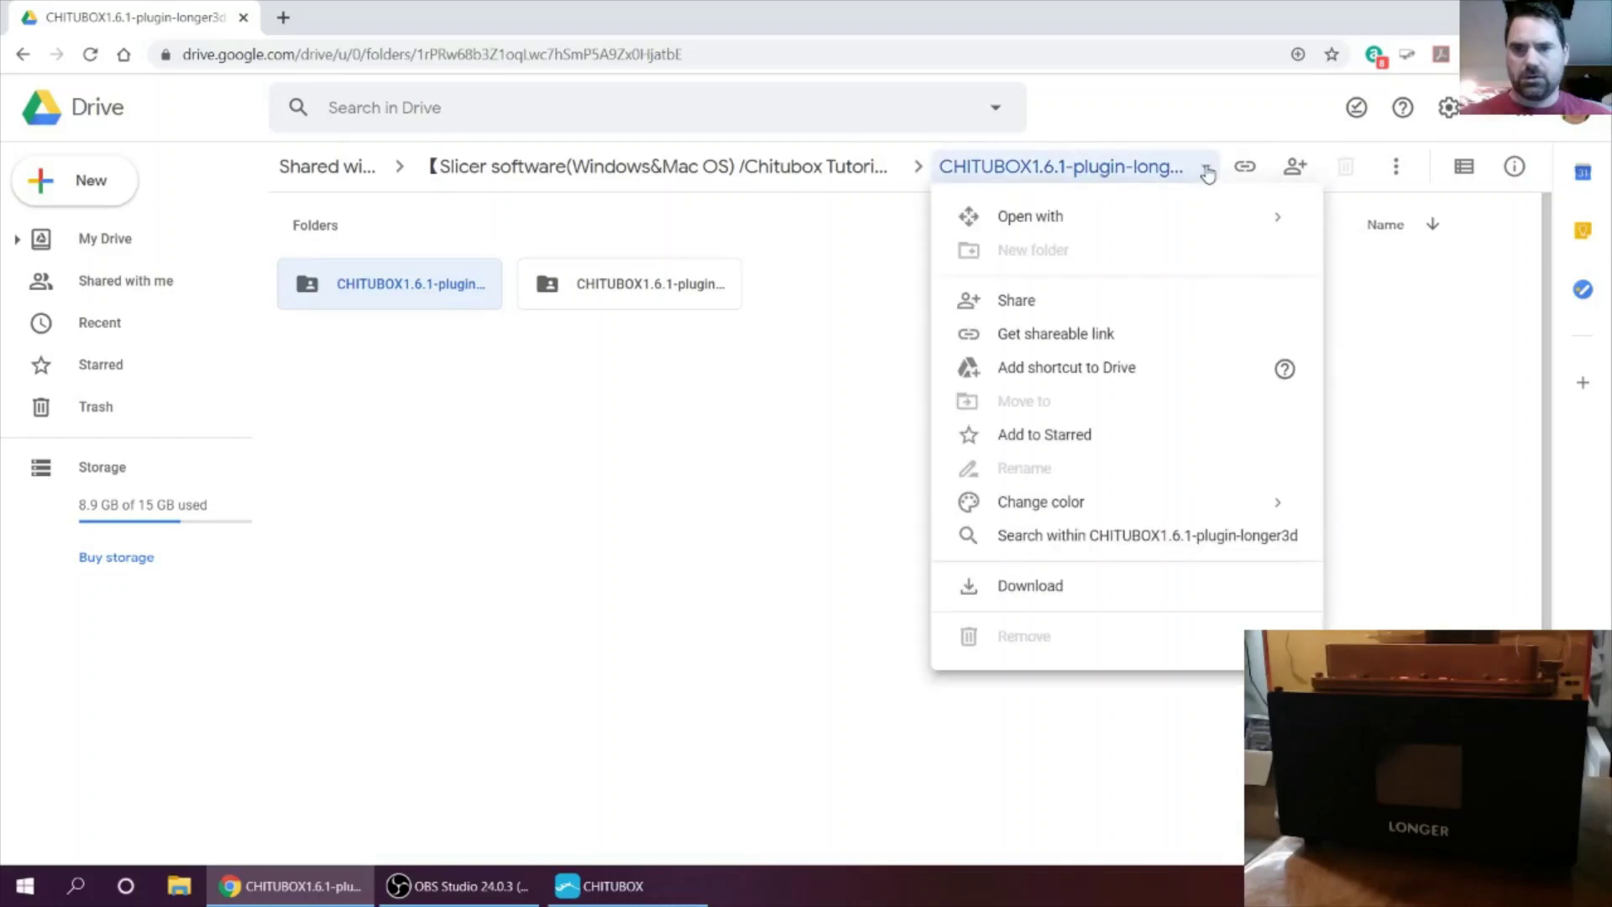
click(671, 294)
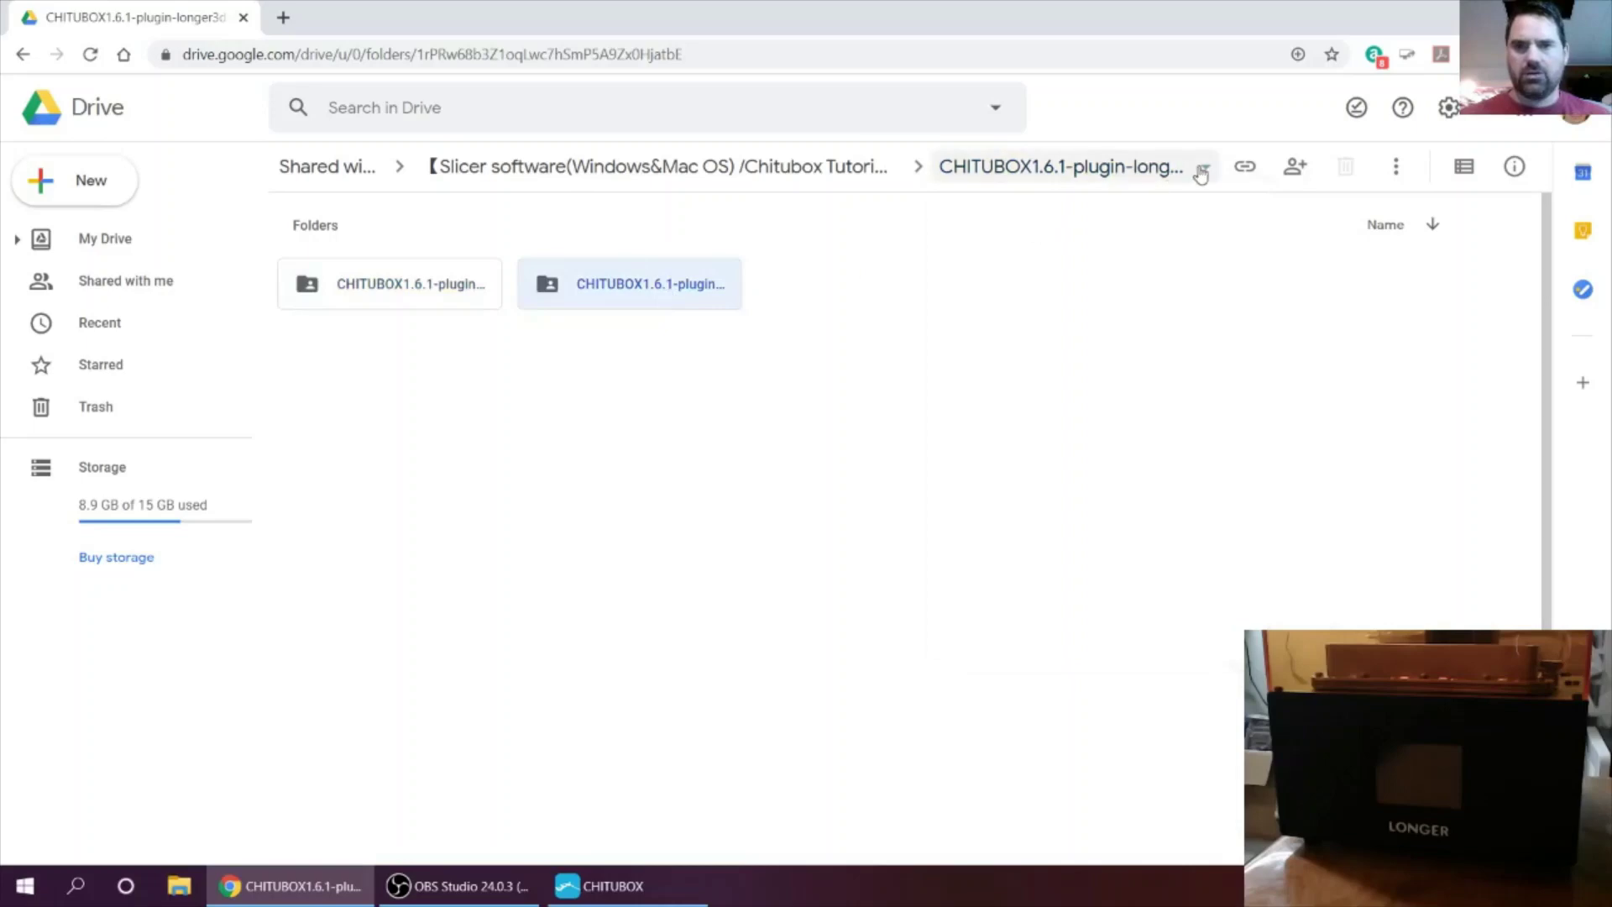
click(1203, 171)
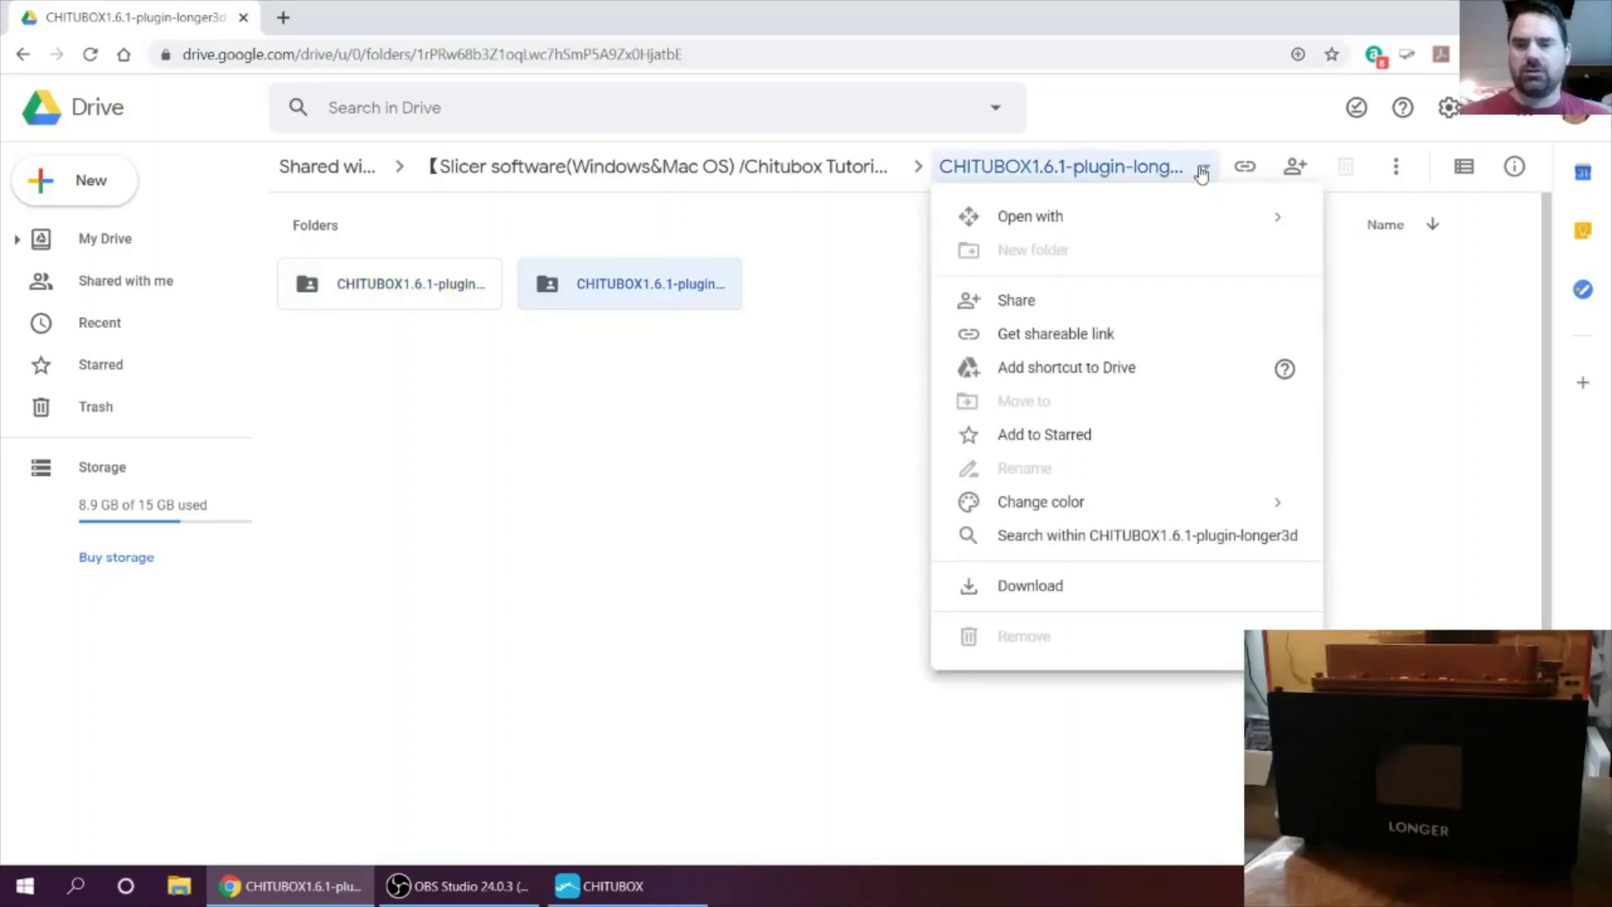
click(609, 287)
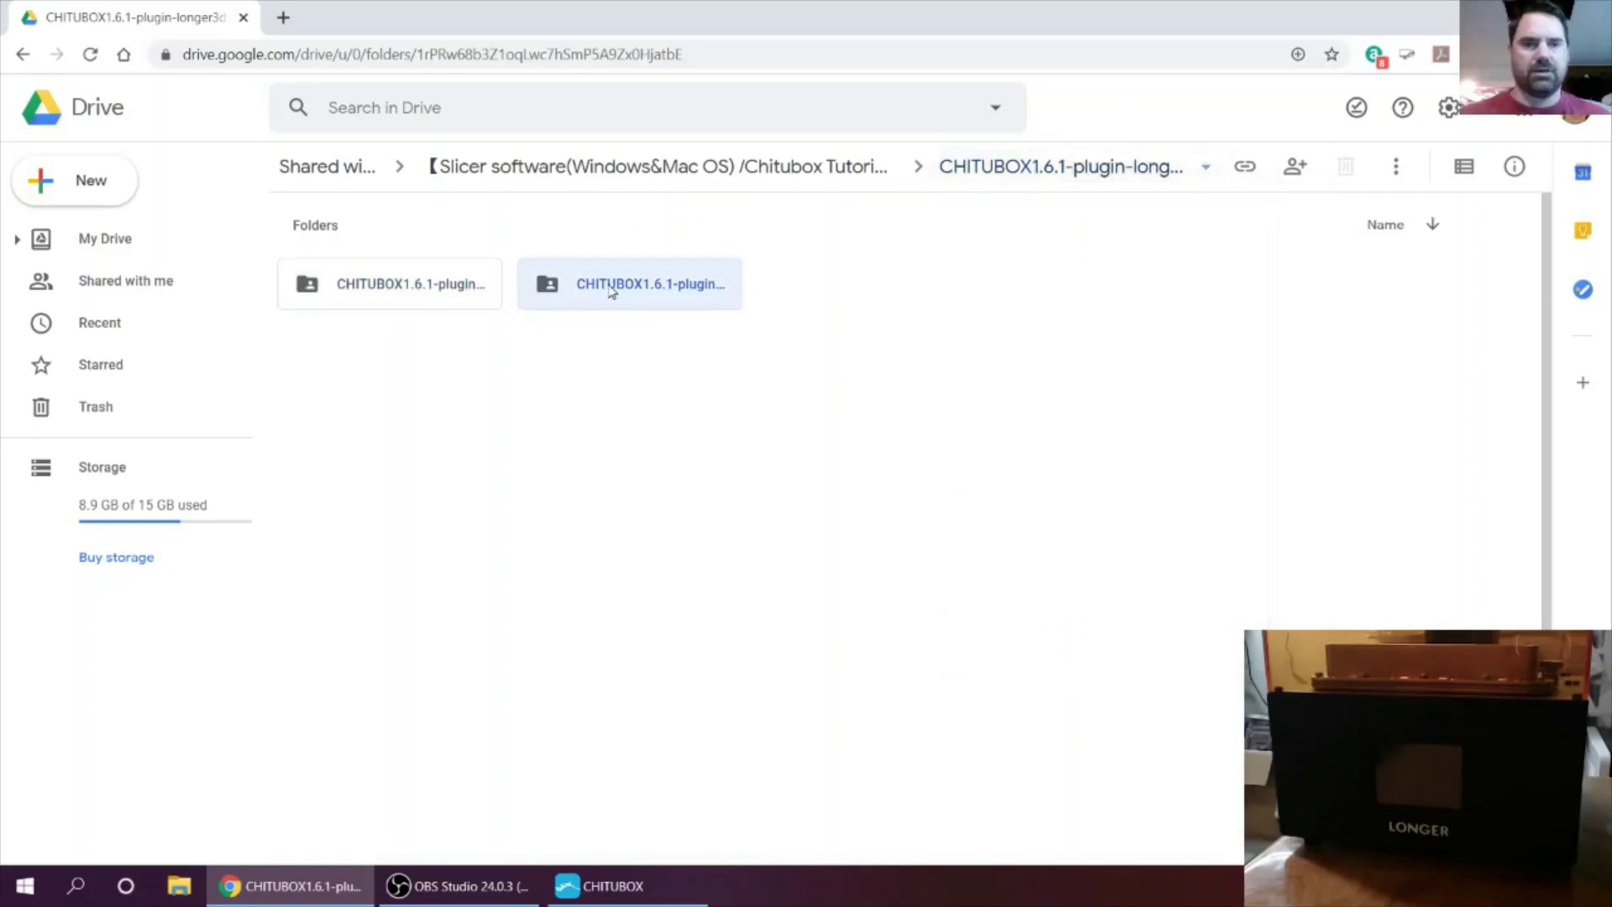
double_click(610, 289)
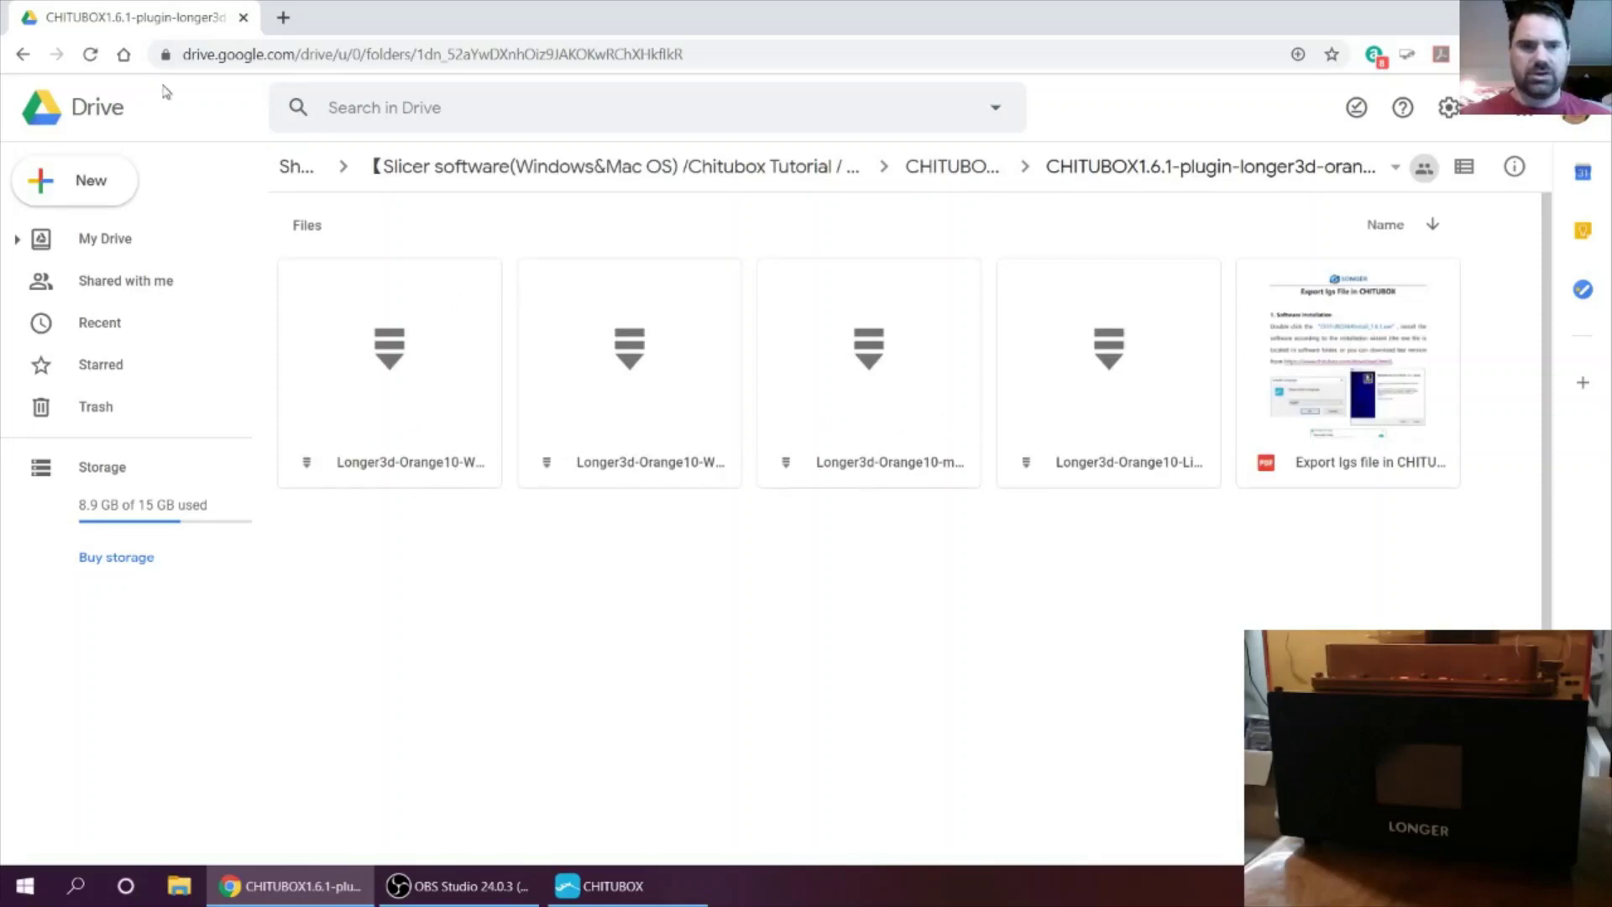
click(24, 55)
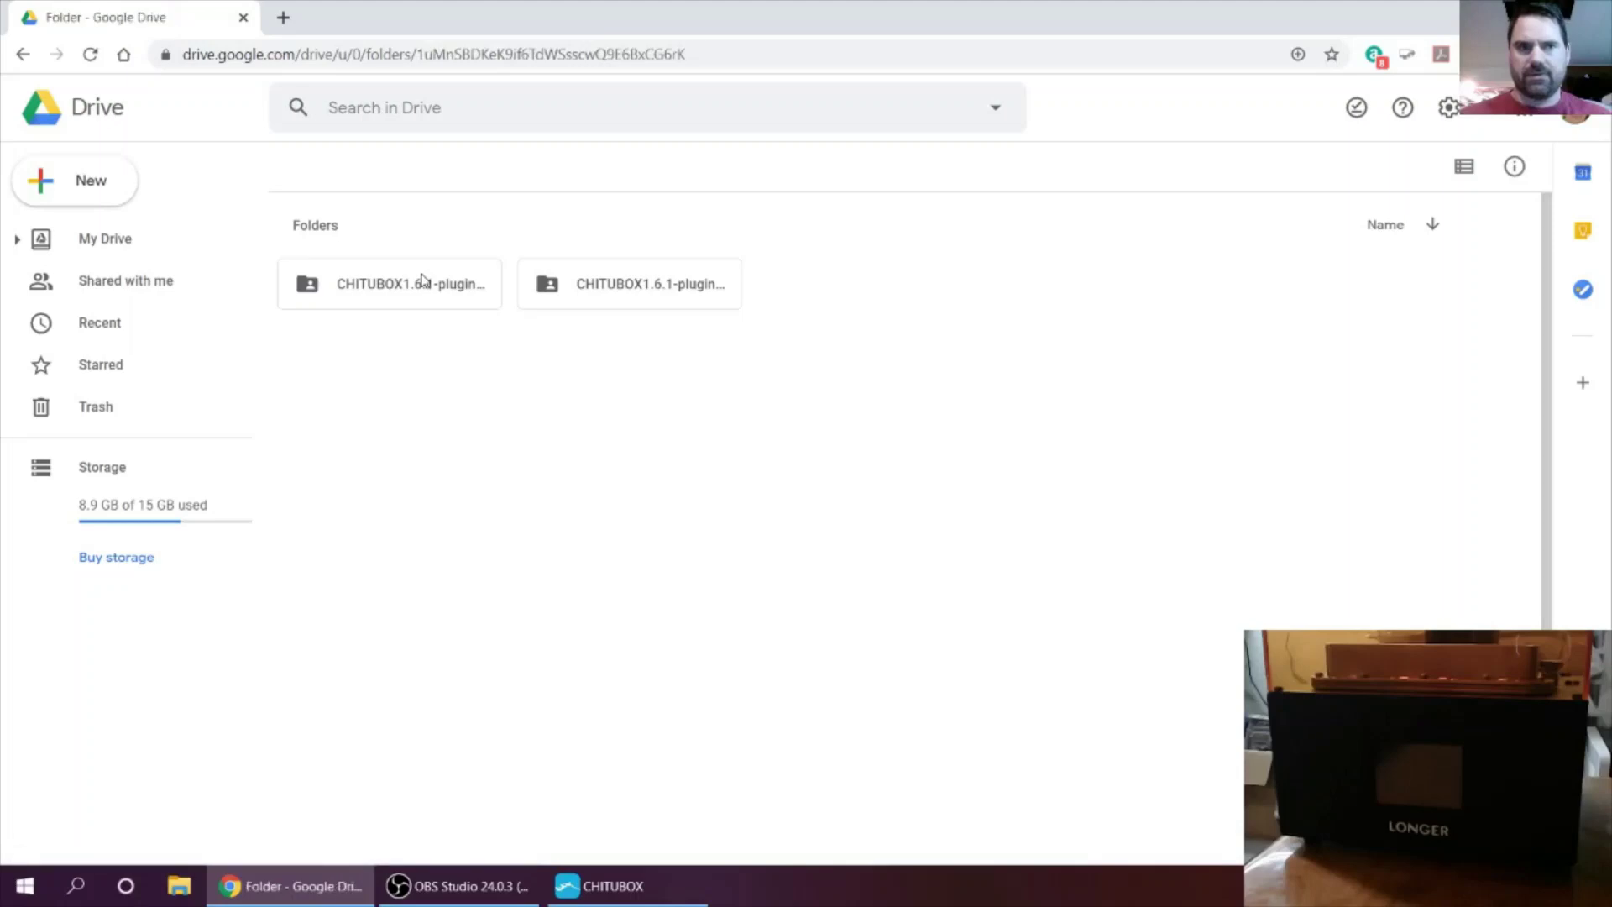
Step: Open the Orange30 plugin folder and download the Longer3d-Orange30-Windows64bit-V1.3.CHplugin file
double_click(423, 283)
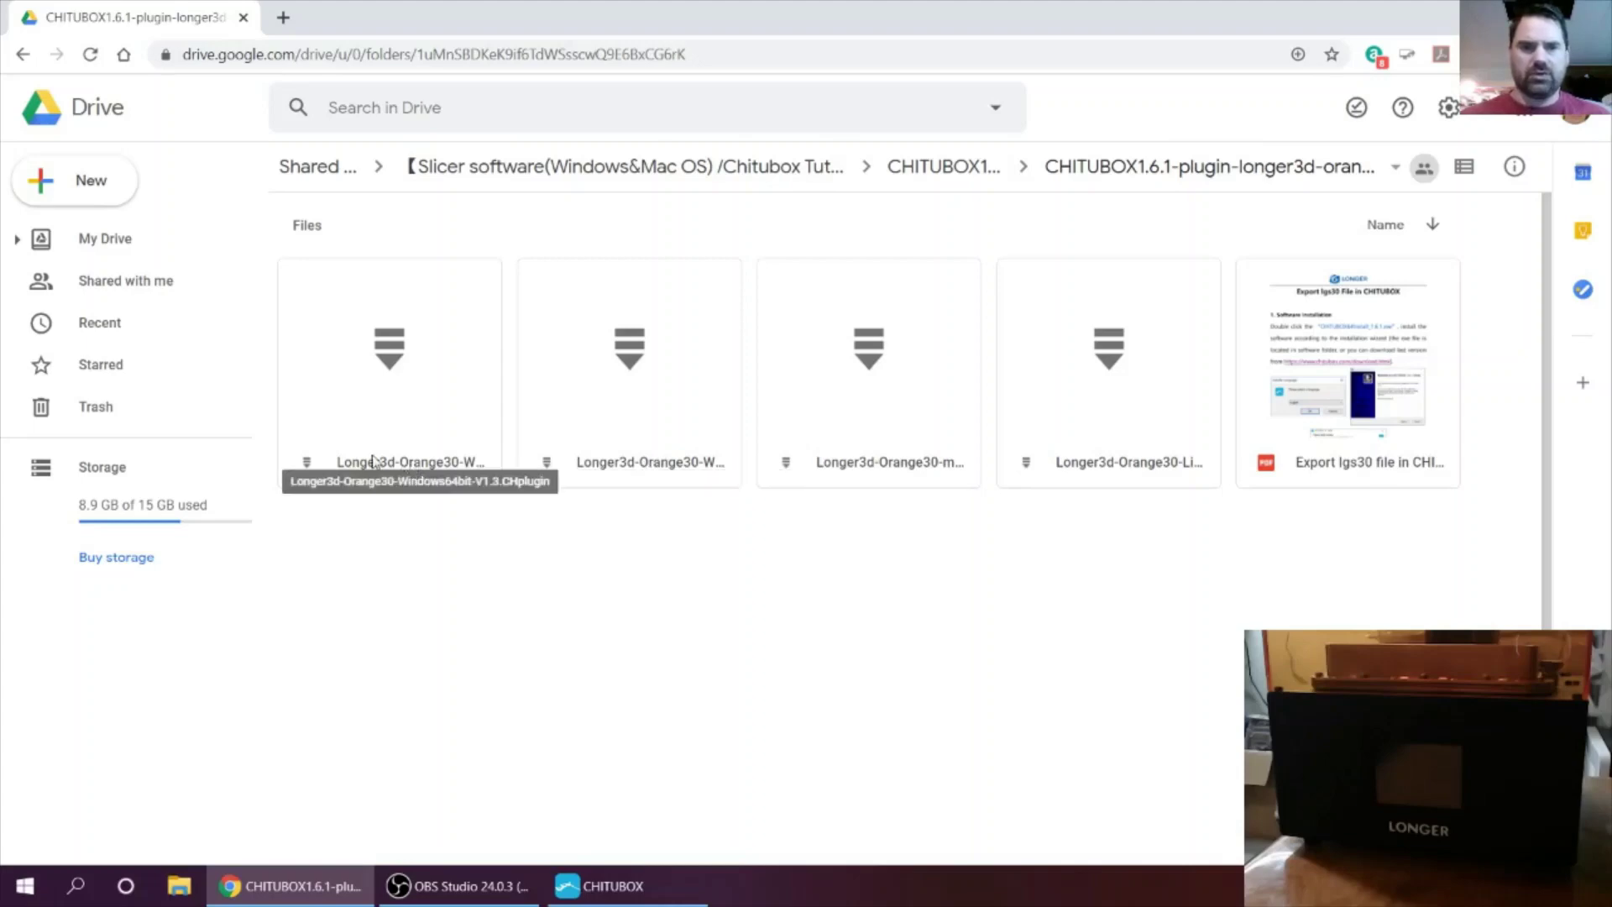
click(347, 461)
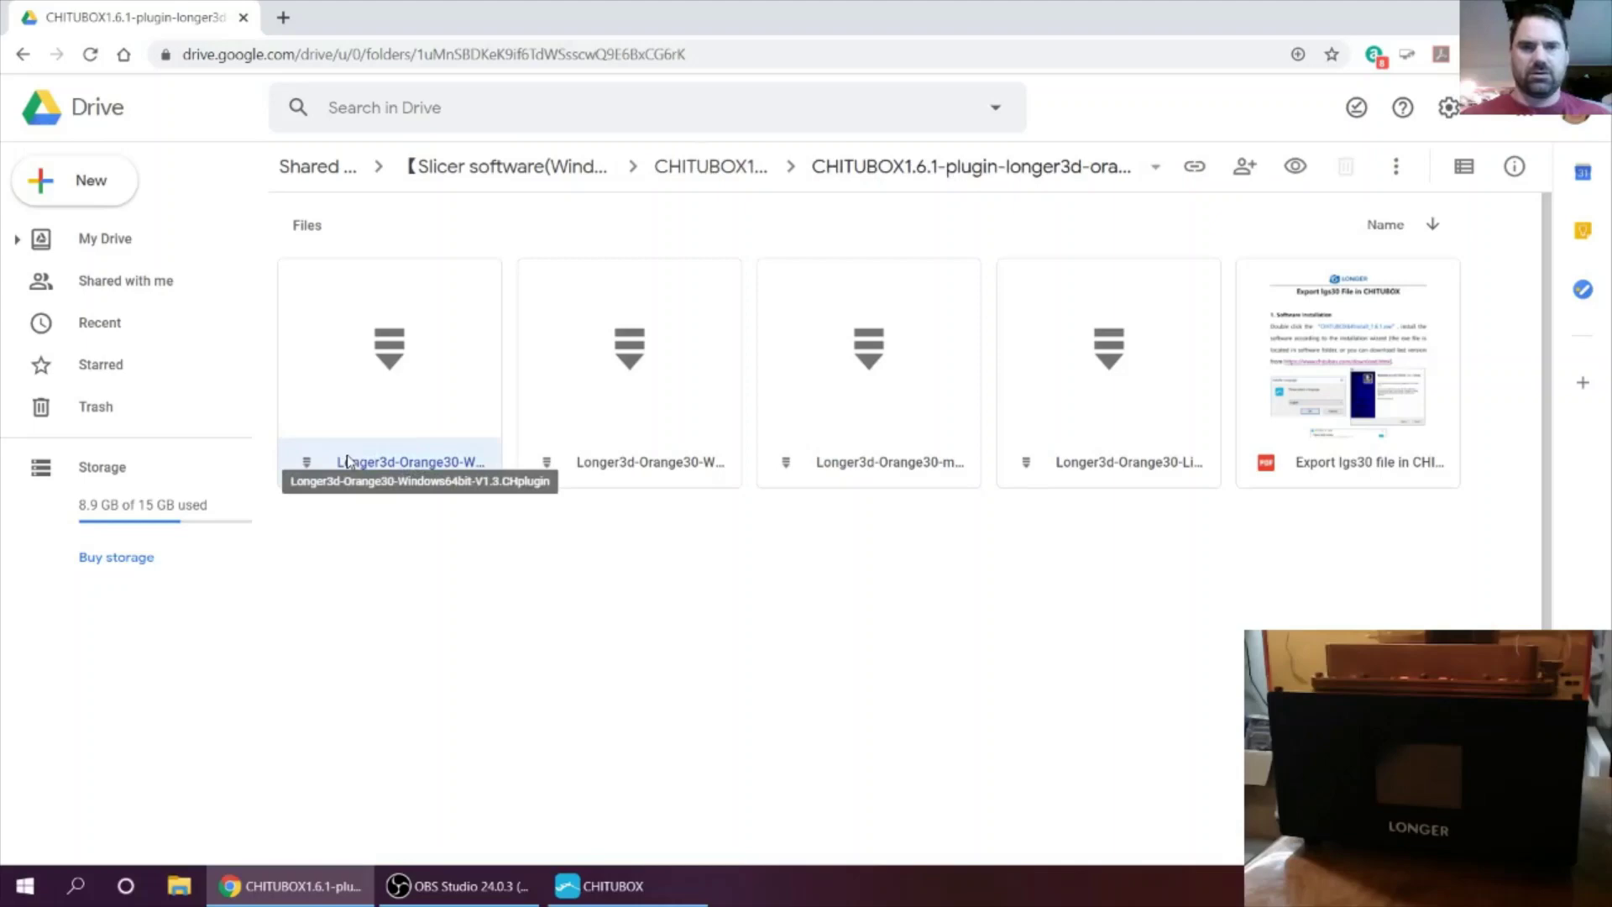
double_click(368, 361)
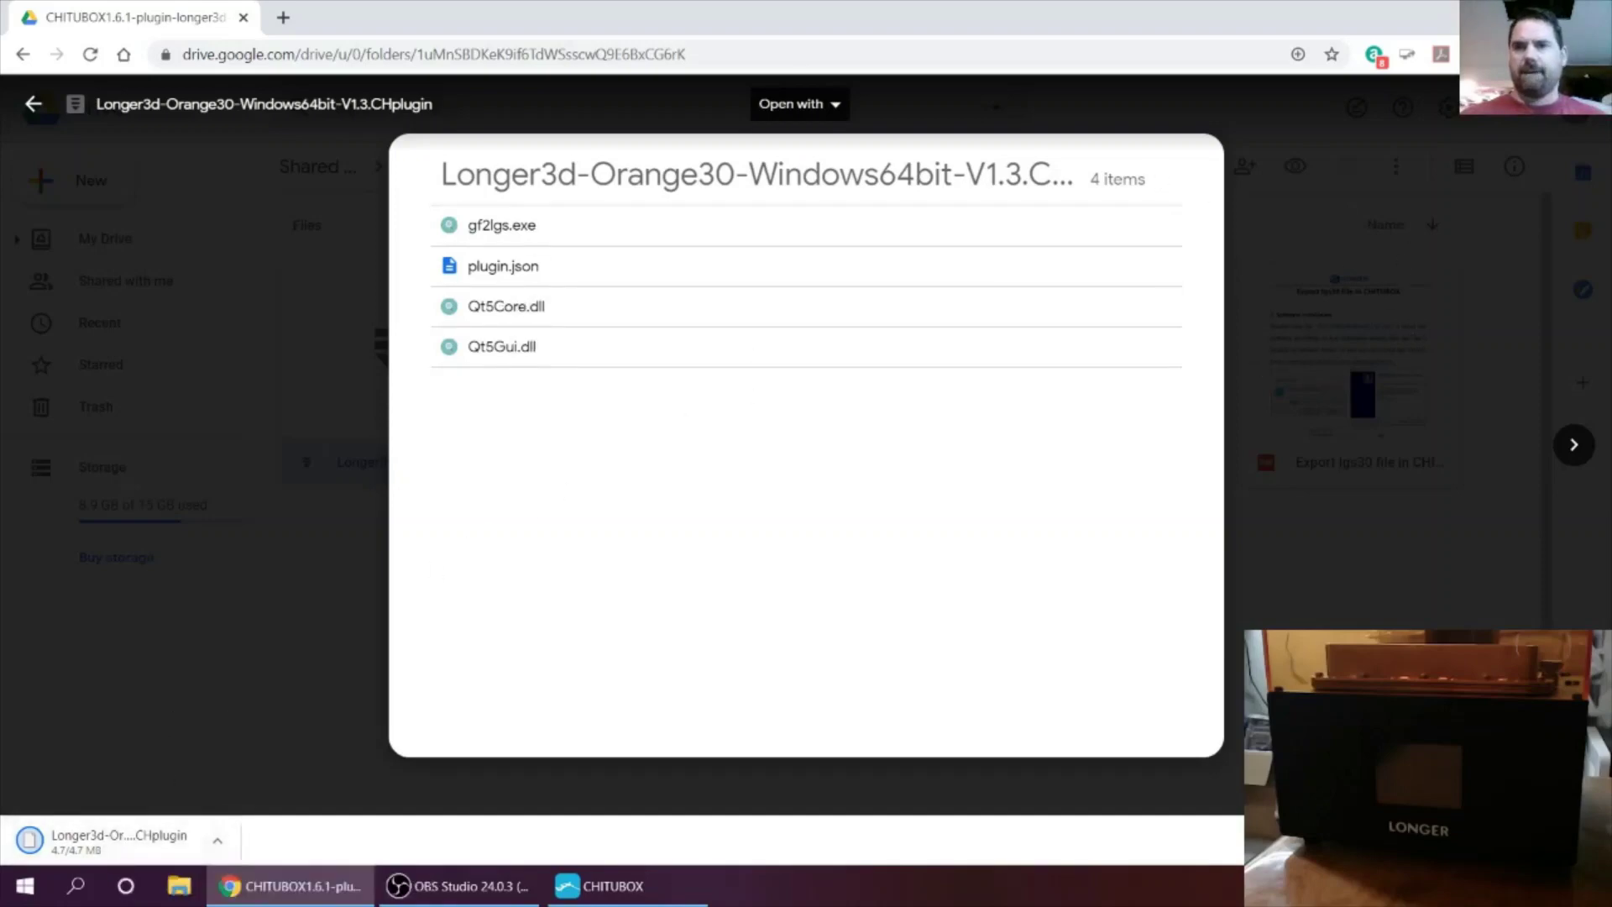
Step: Switch to a single File Explorer window and select the downloaded Longer3d-Orange30-Windows64bit-V1.3 (1).CHplugin file in Downloads
key(super+d)
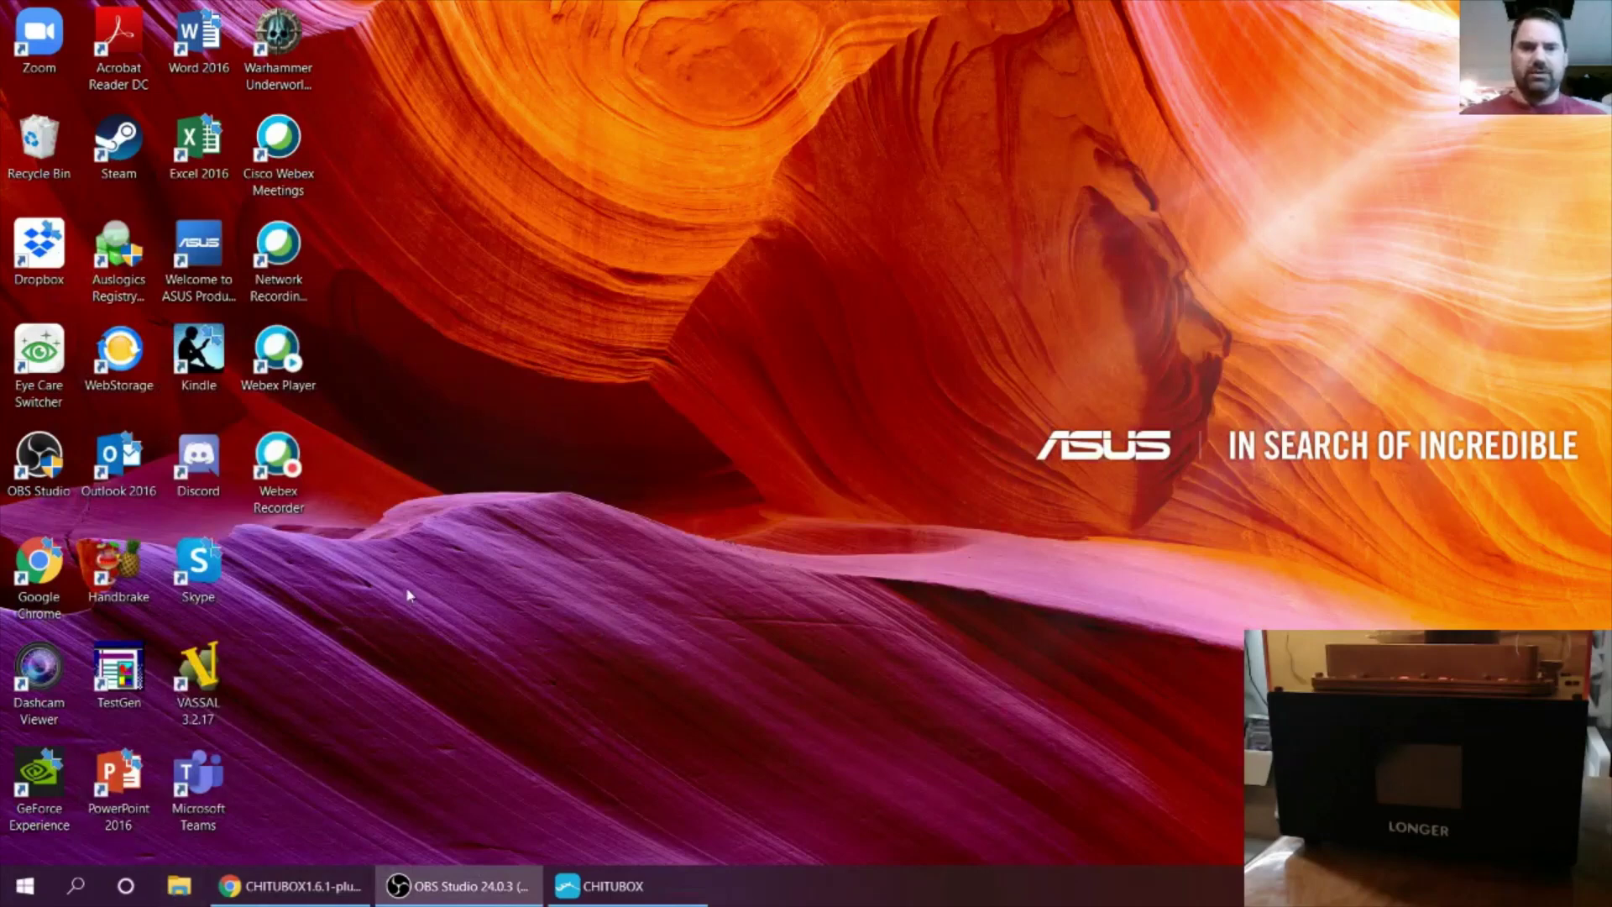
click(174, 883)
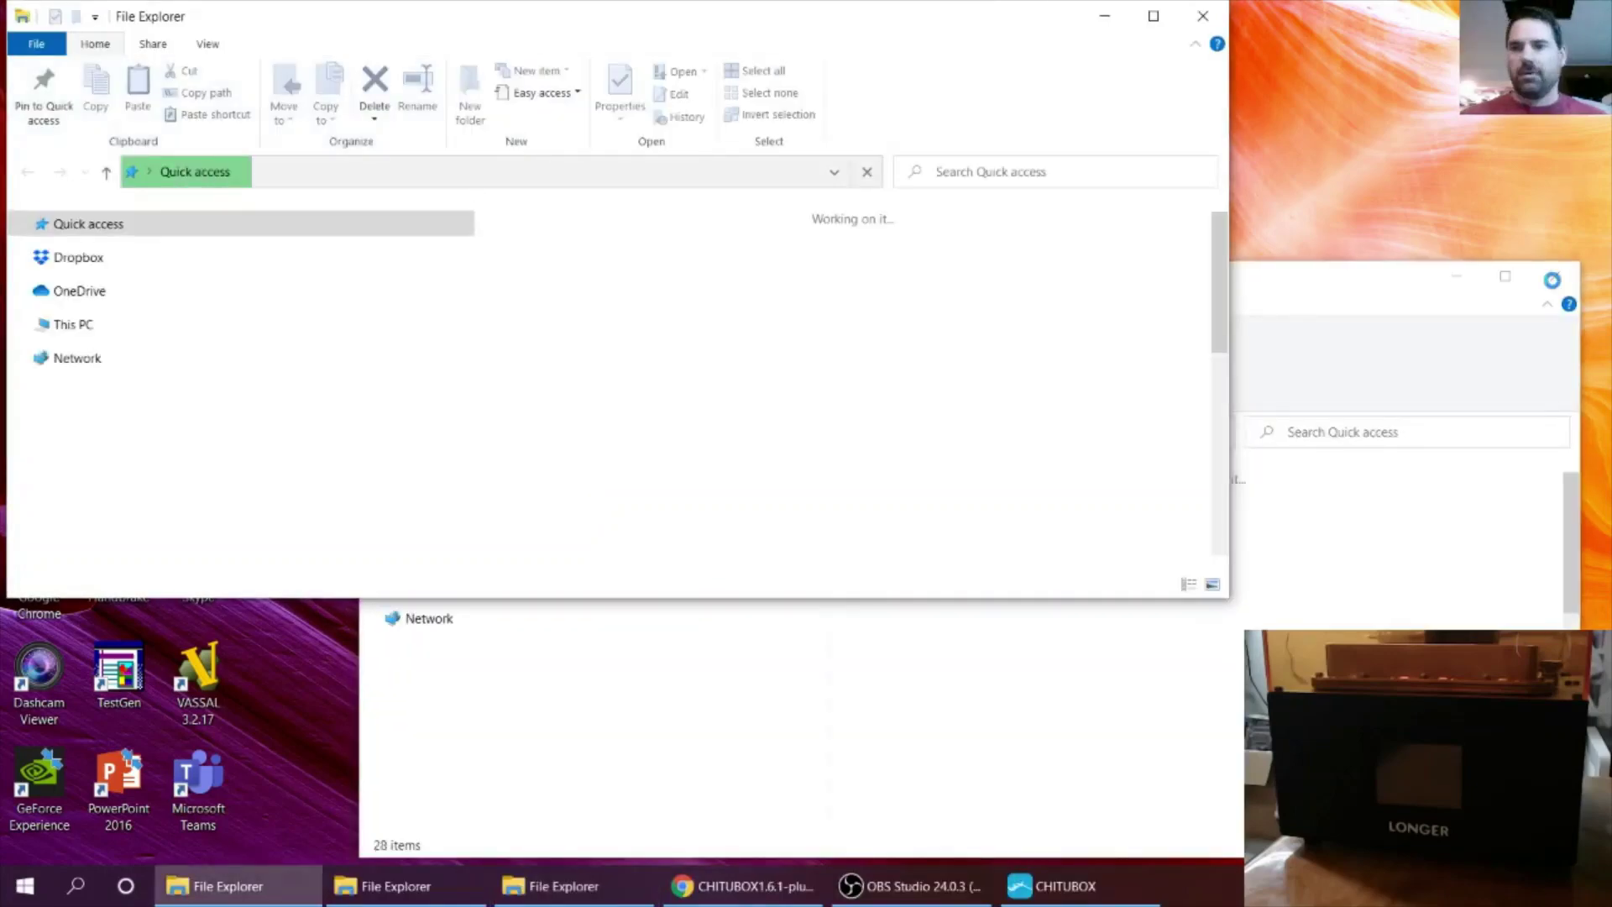
click(1554, 282)
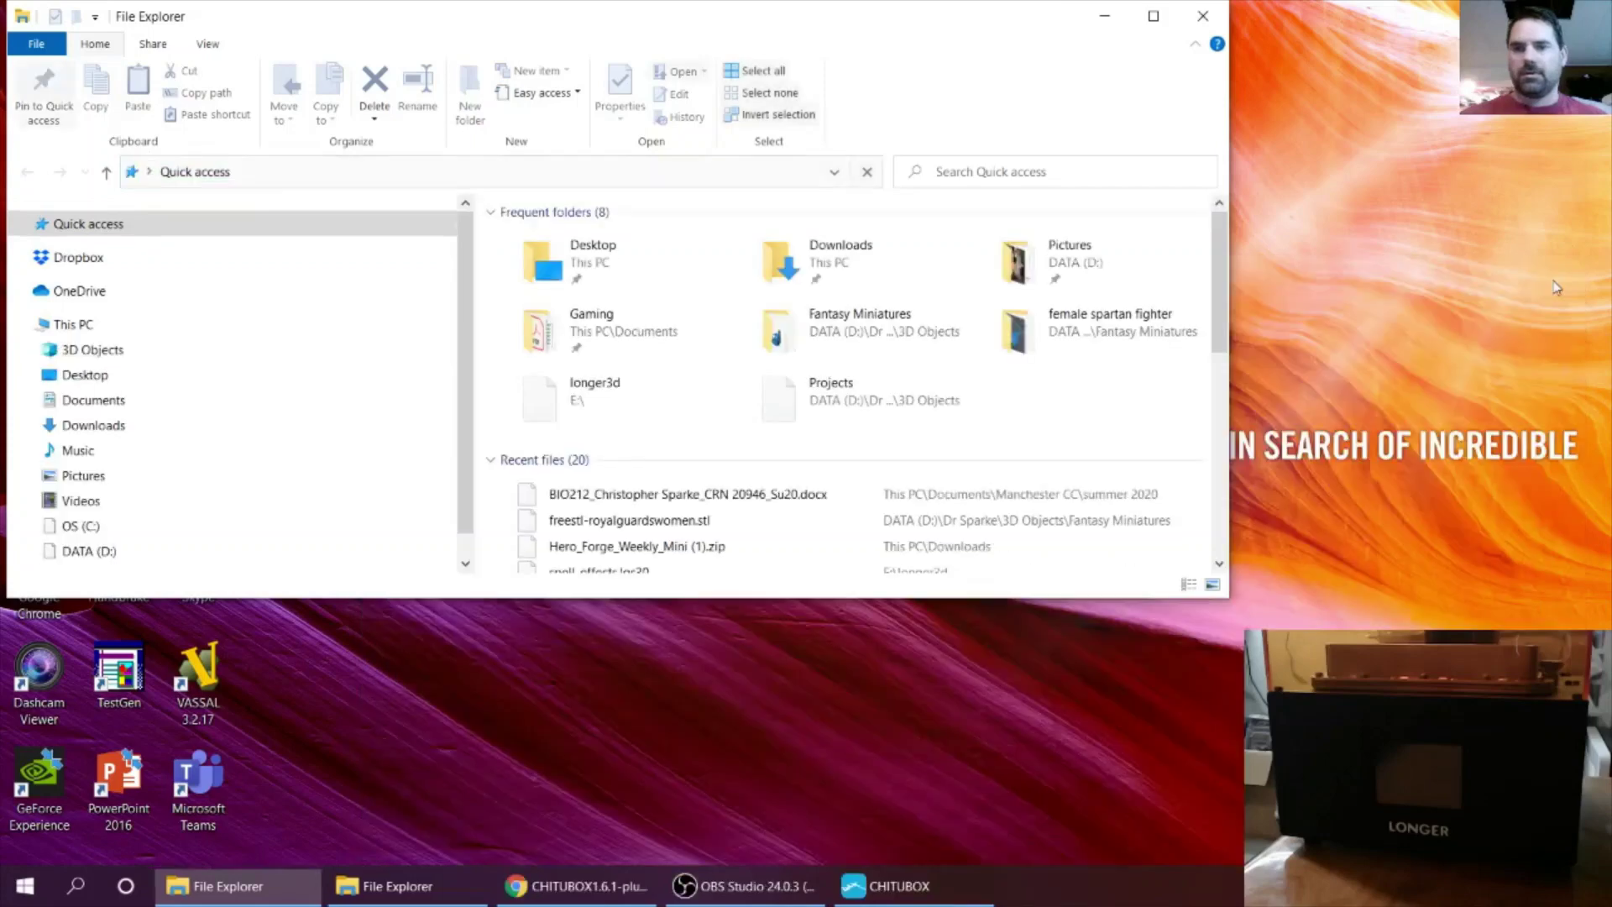
click(1202, 28)
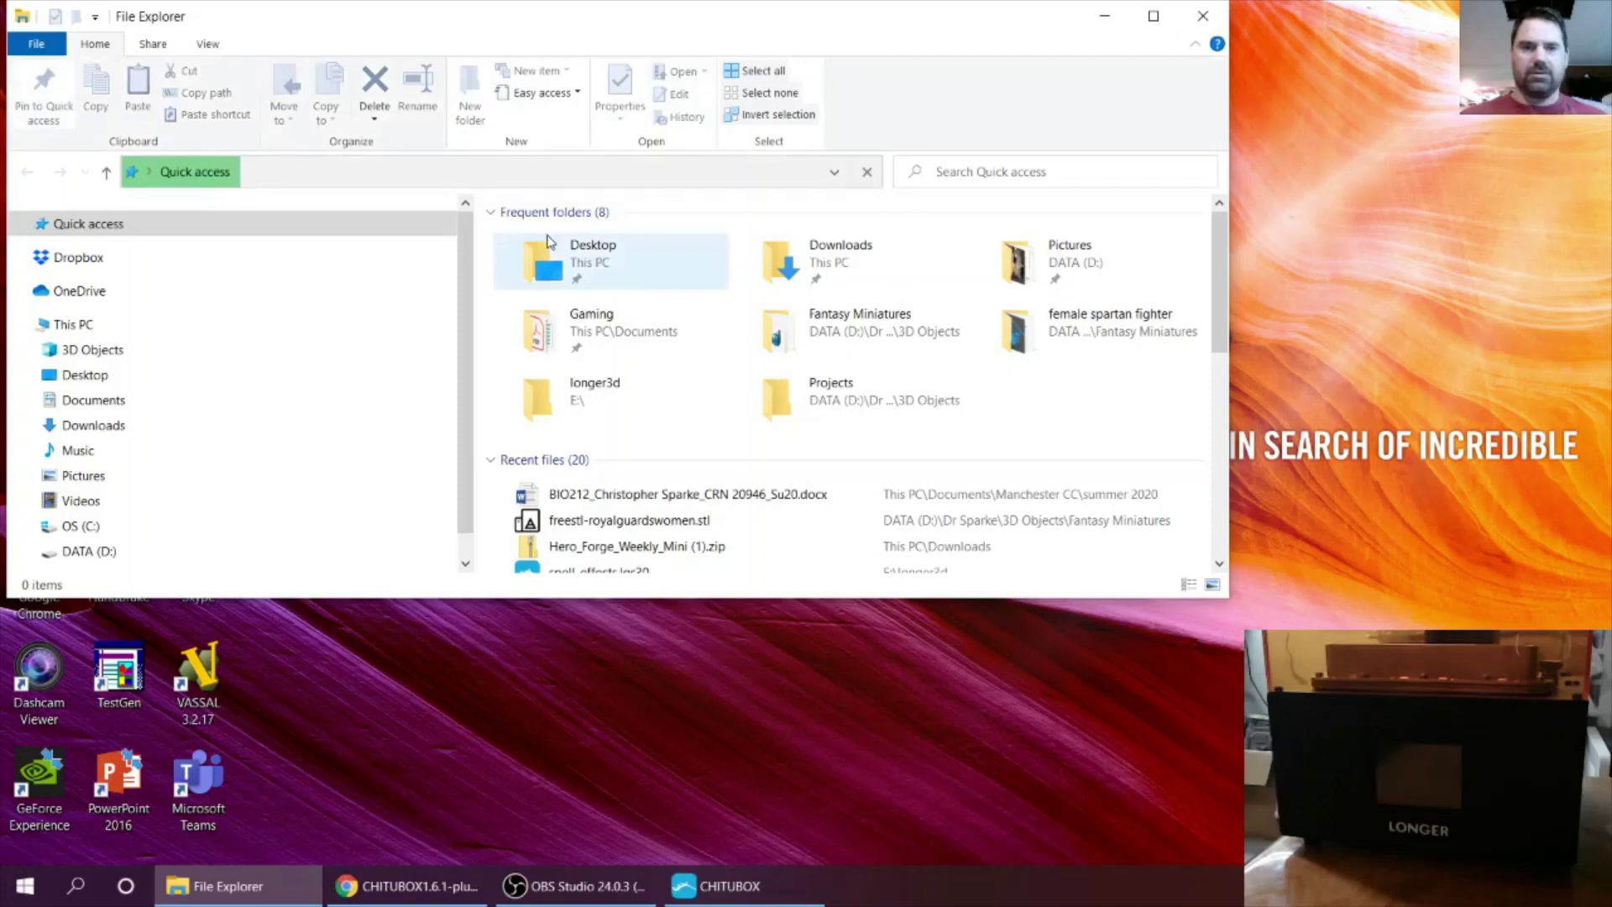
click(95, 426)
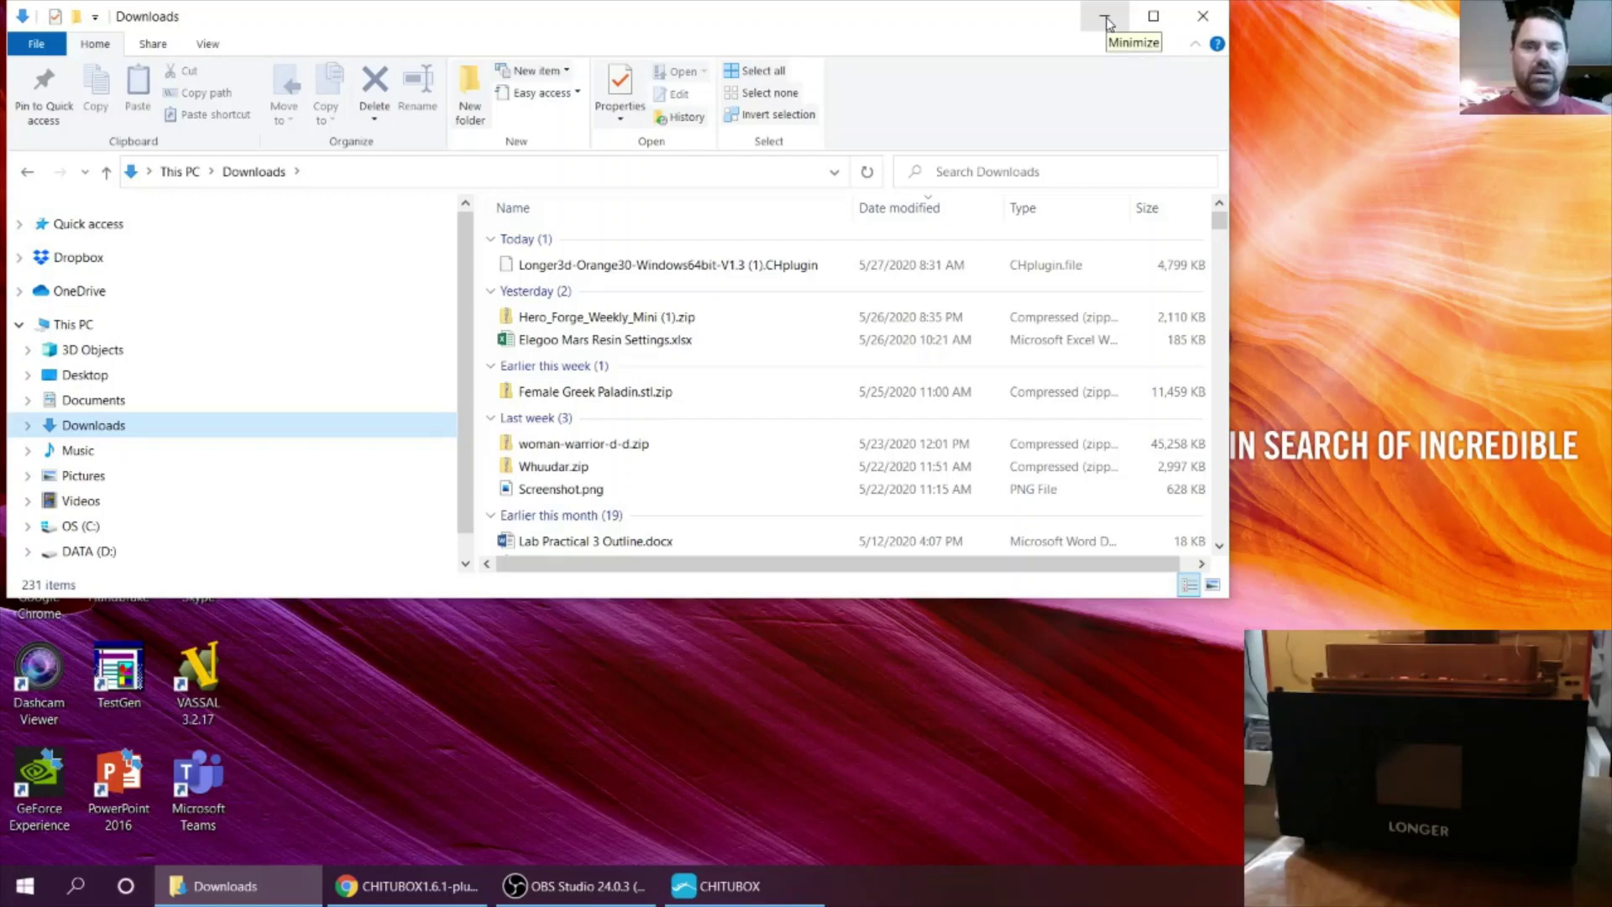
click(576, 267)
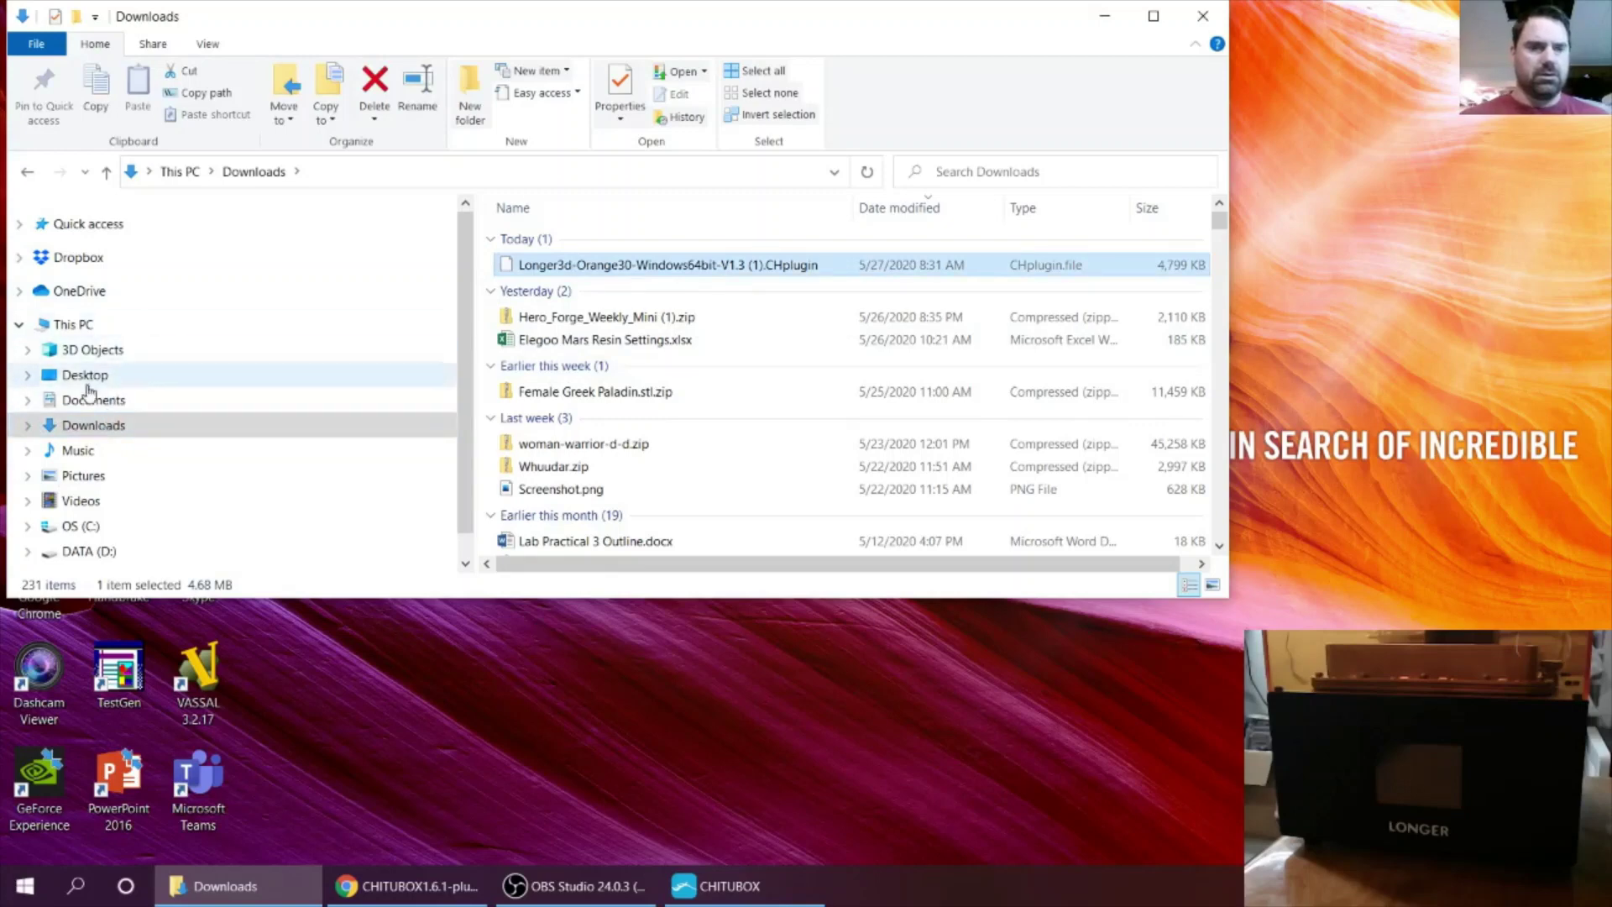
scroll(38, 394, down, 1)
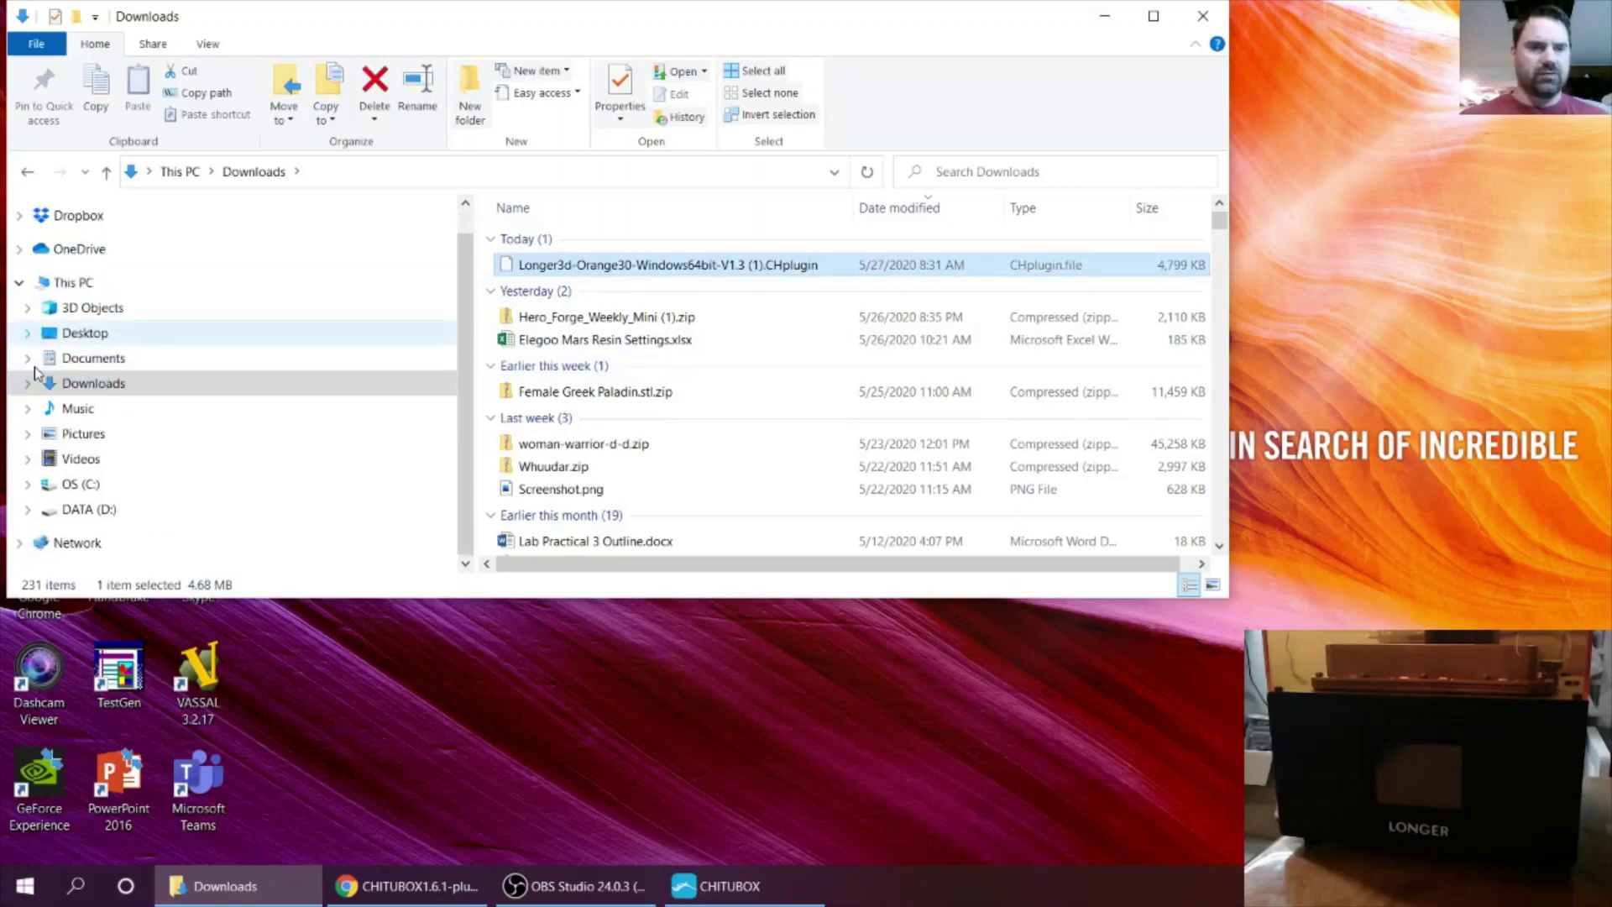
click(28, 509)
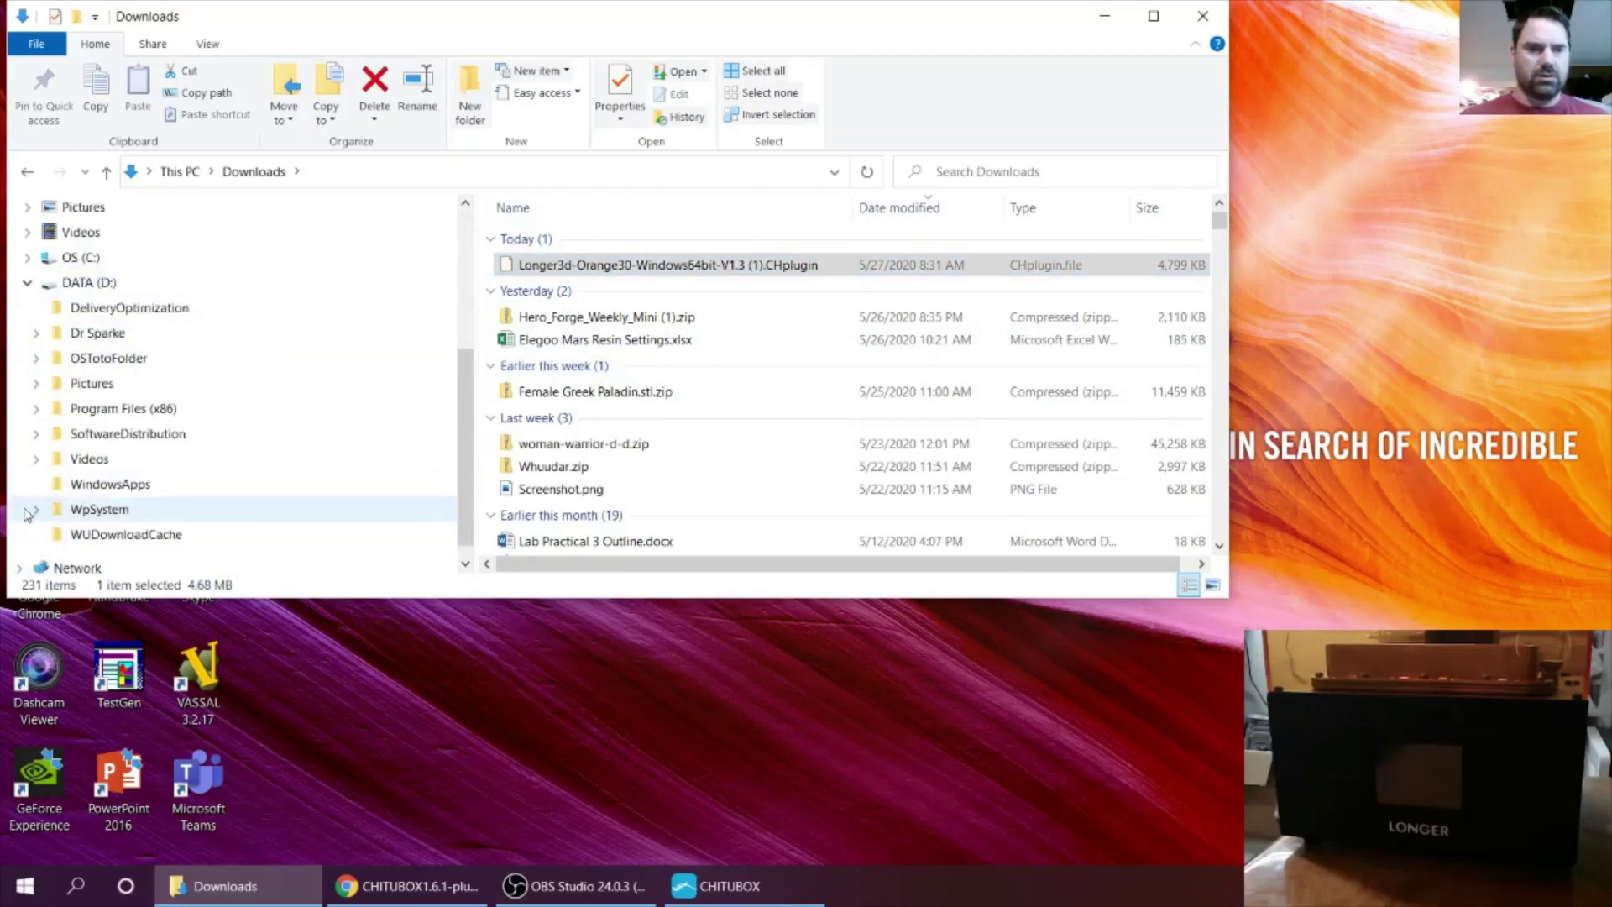
click(35, 410)
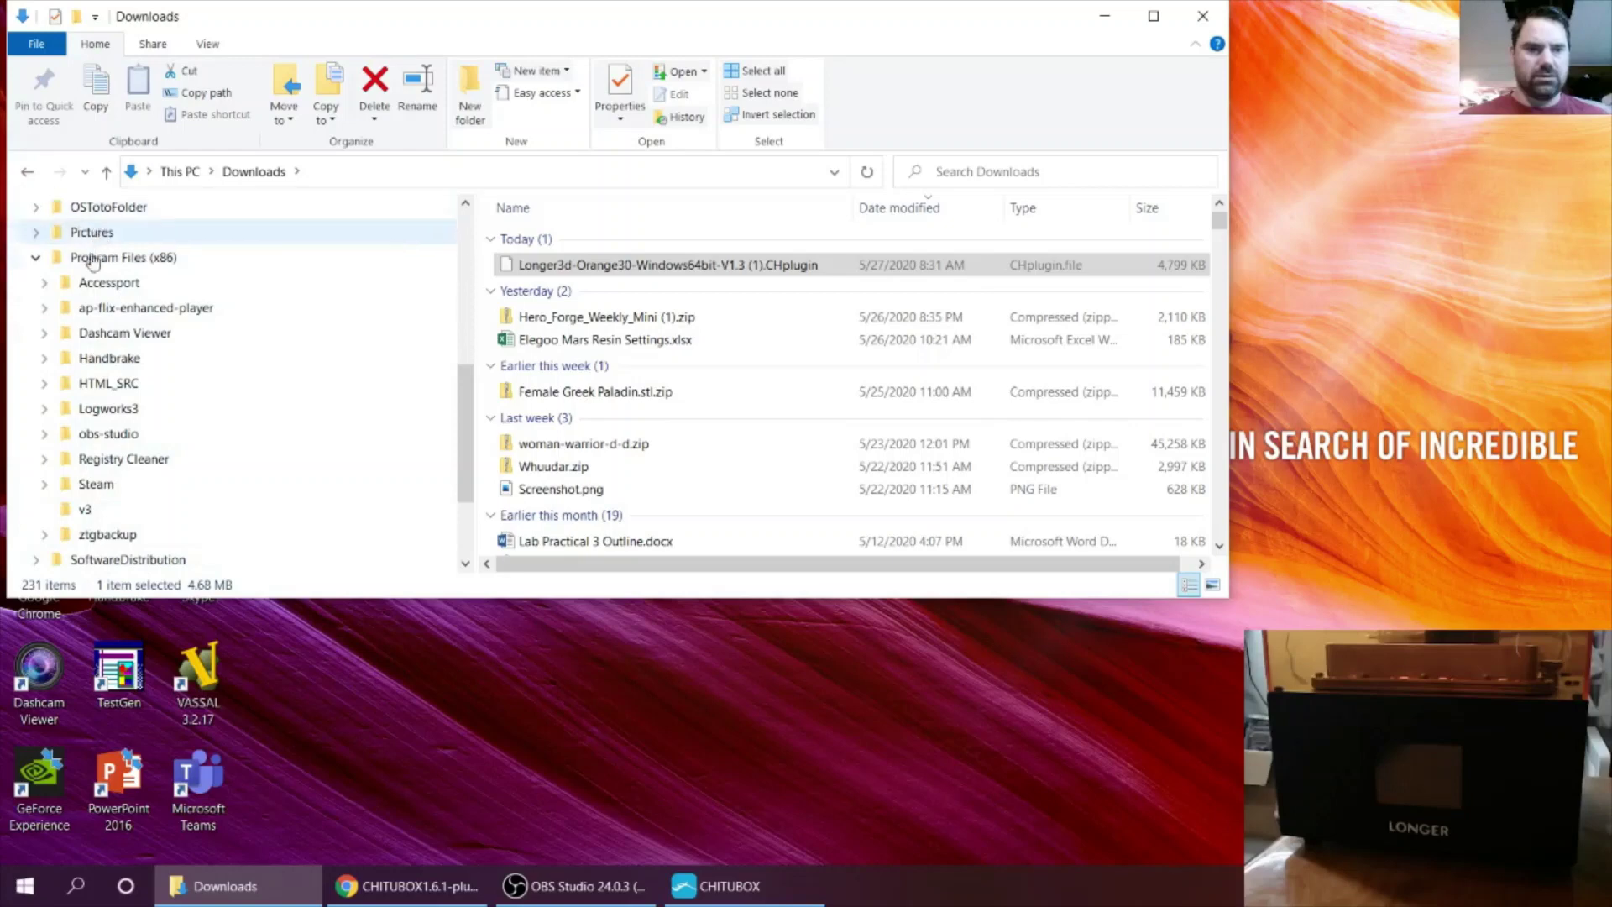
click(33, 260)
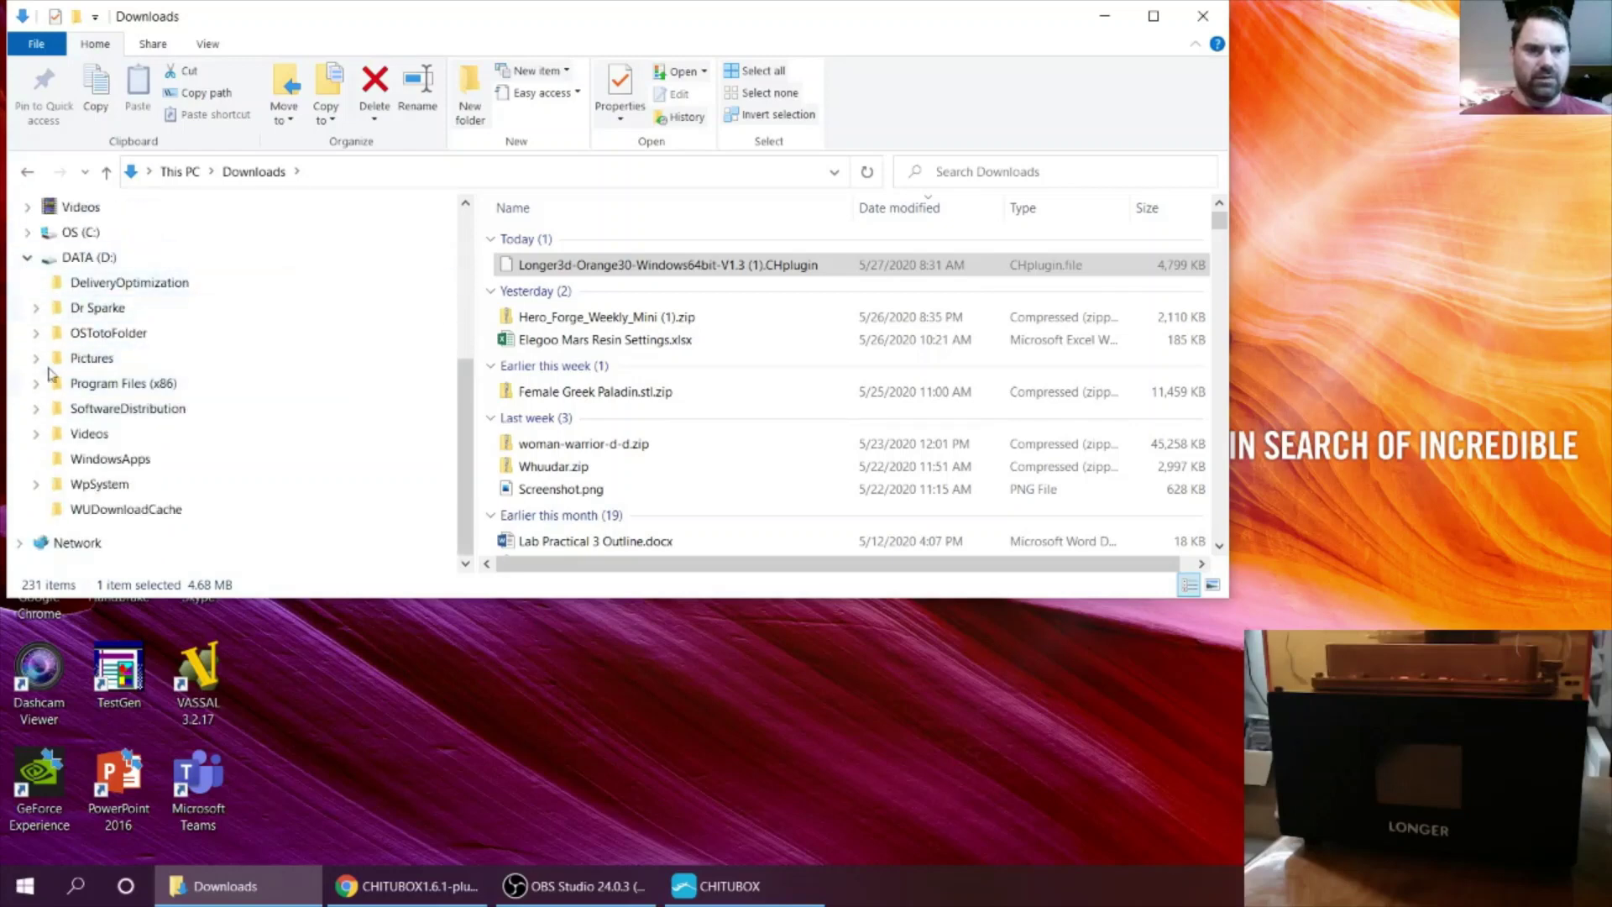
click(28, 262)
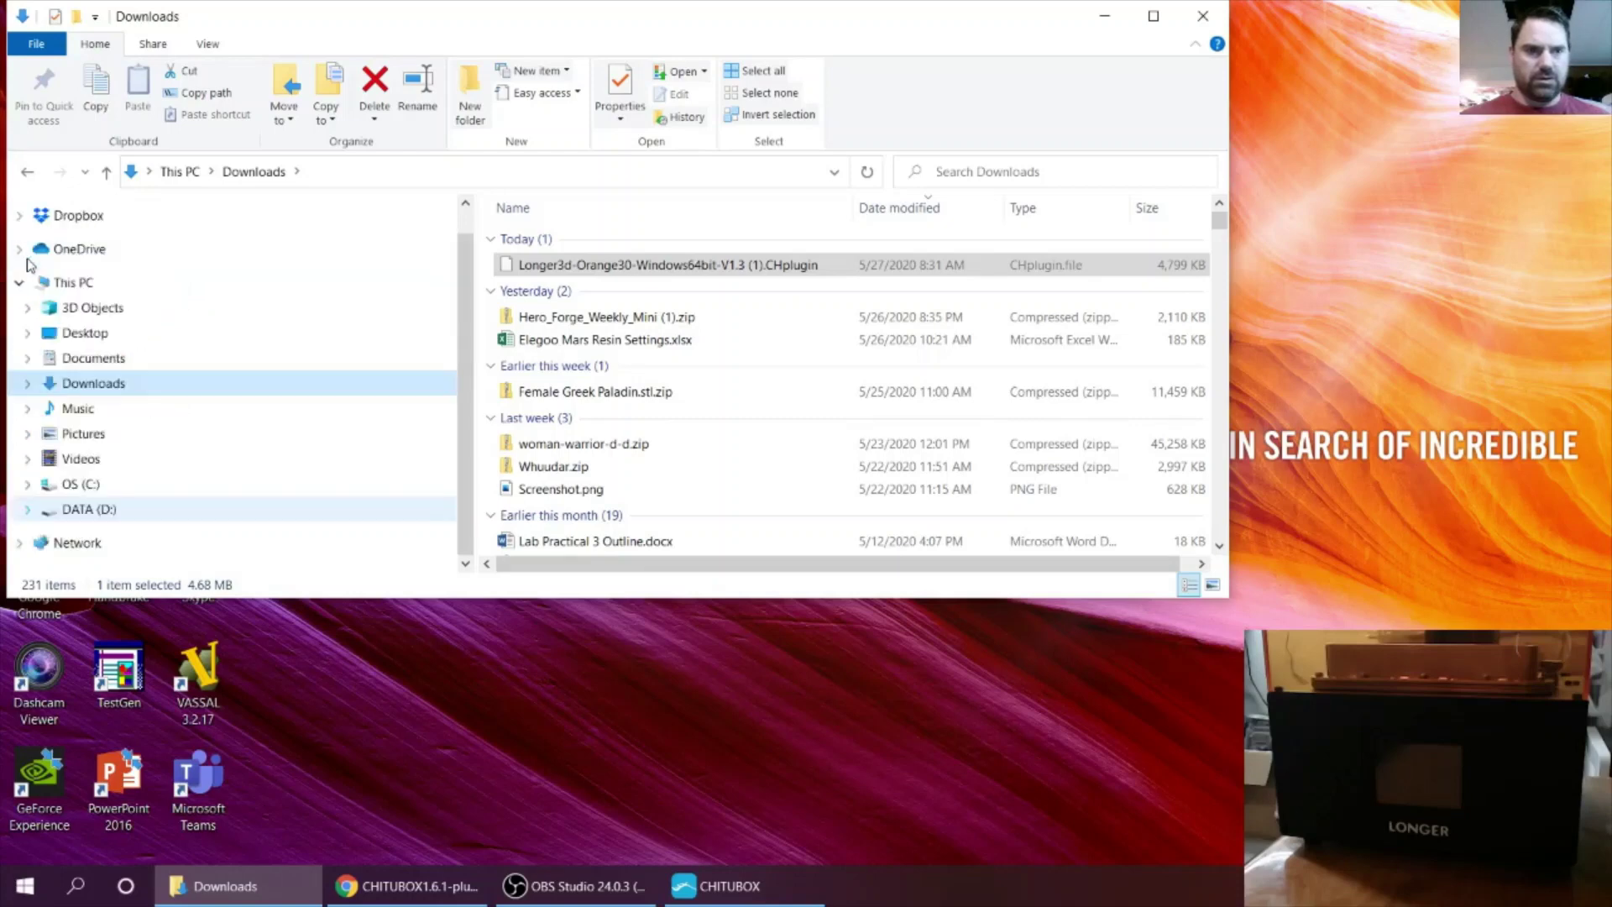
Step: Open the ChiTuBox64 1.6.4.3 Beta folder in Program Files on the C: drive
click(26, 484)
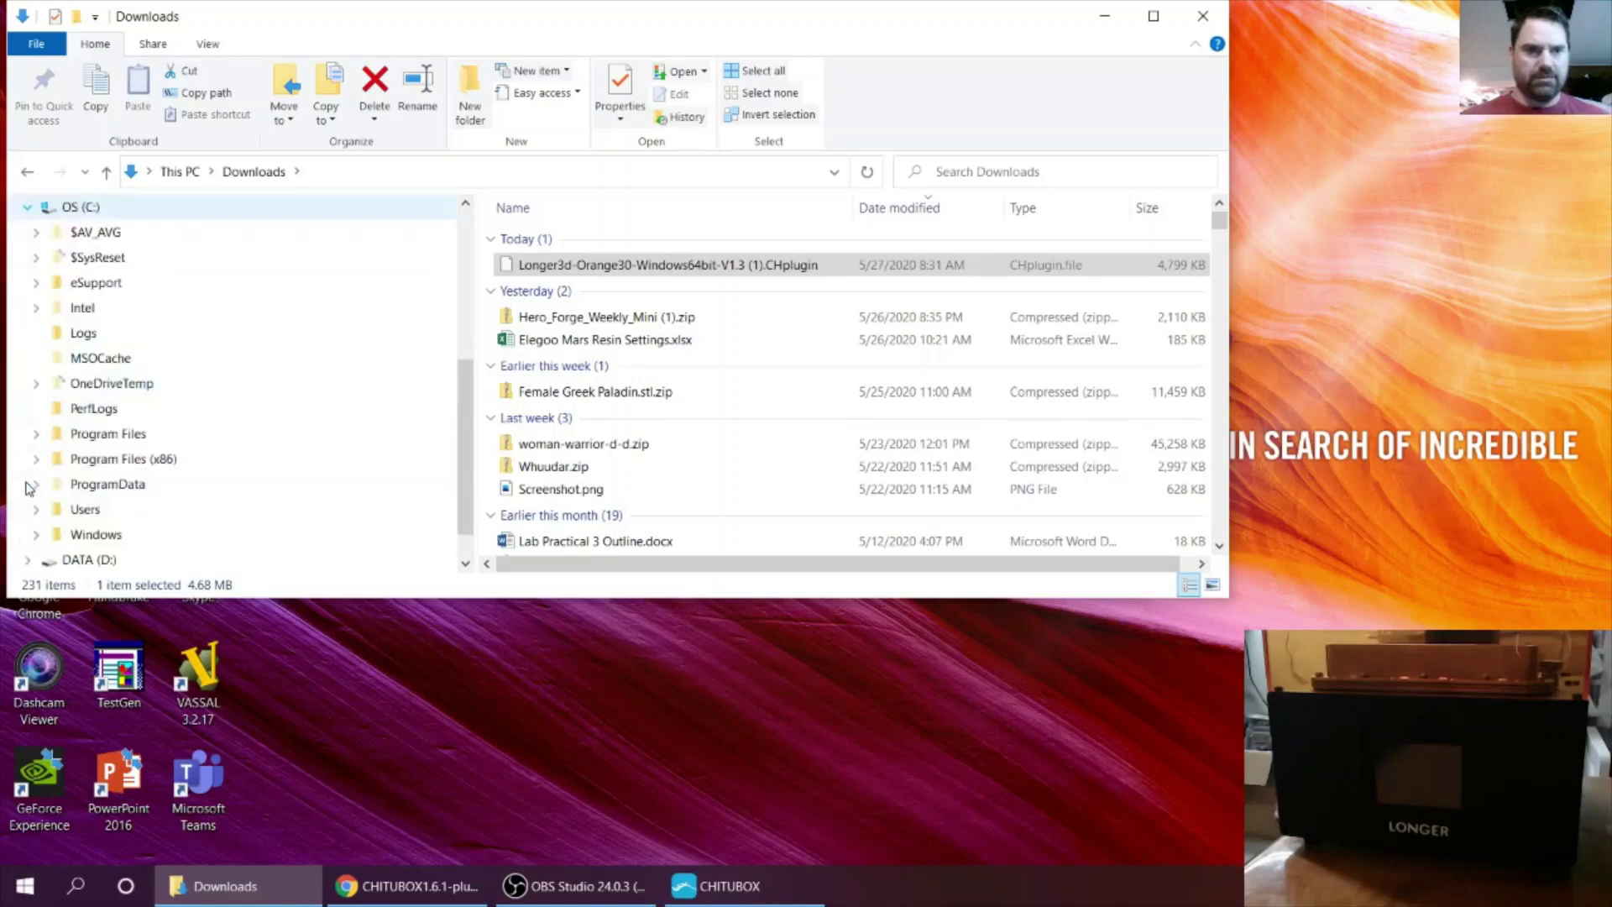
click(33, 435)
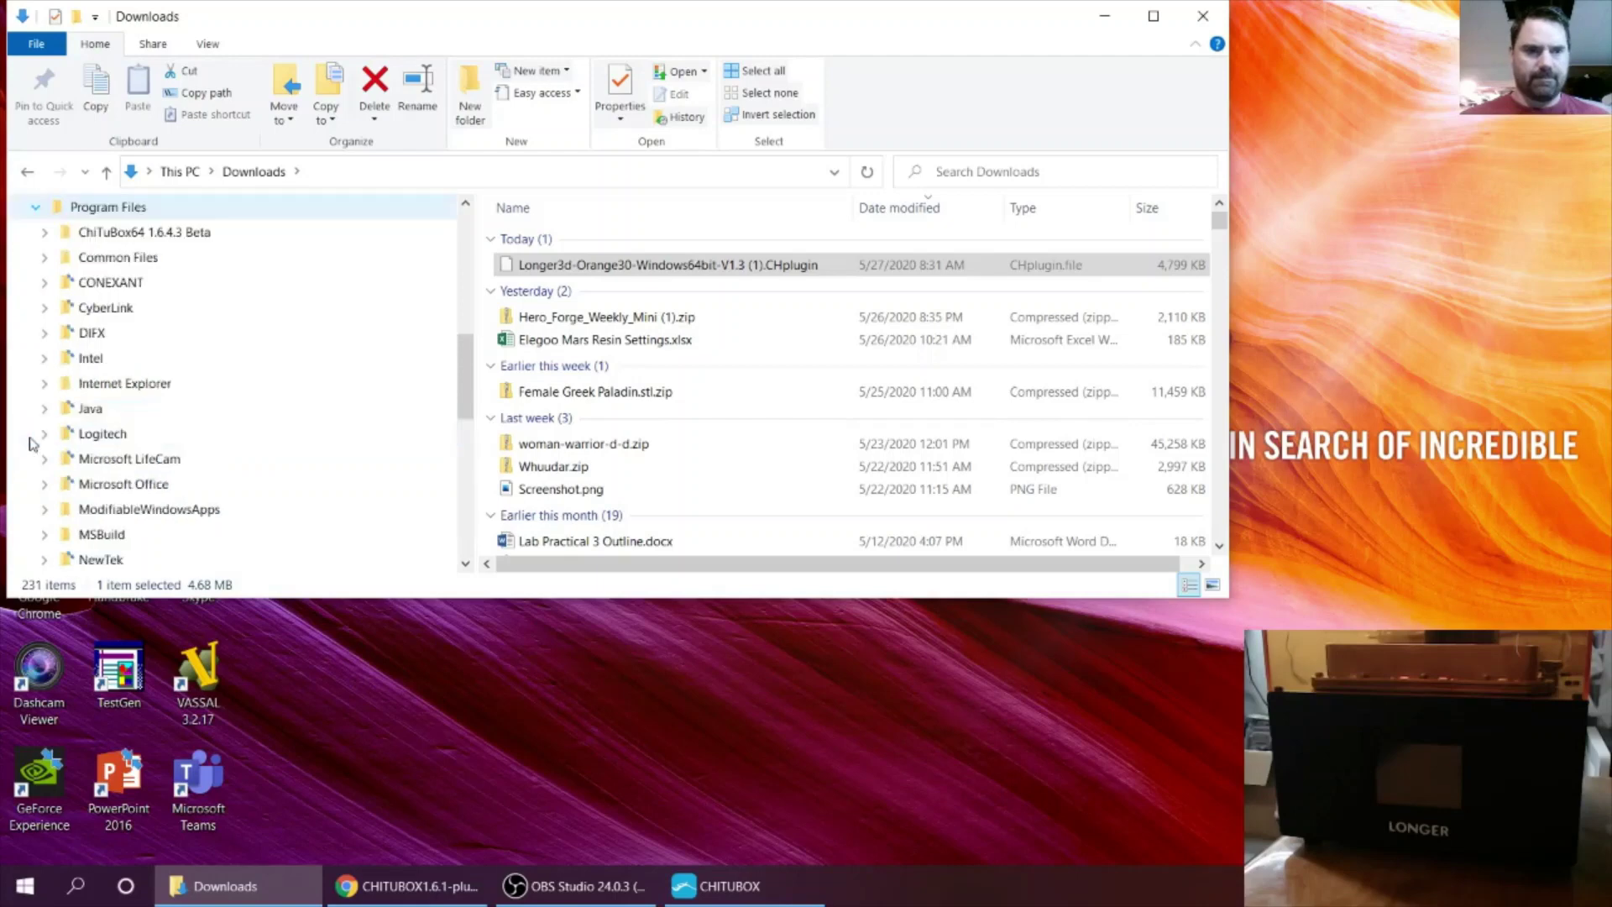
click(94, 238)
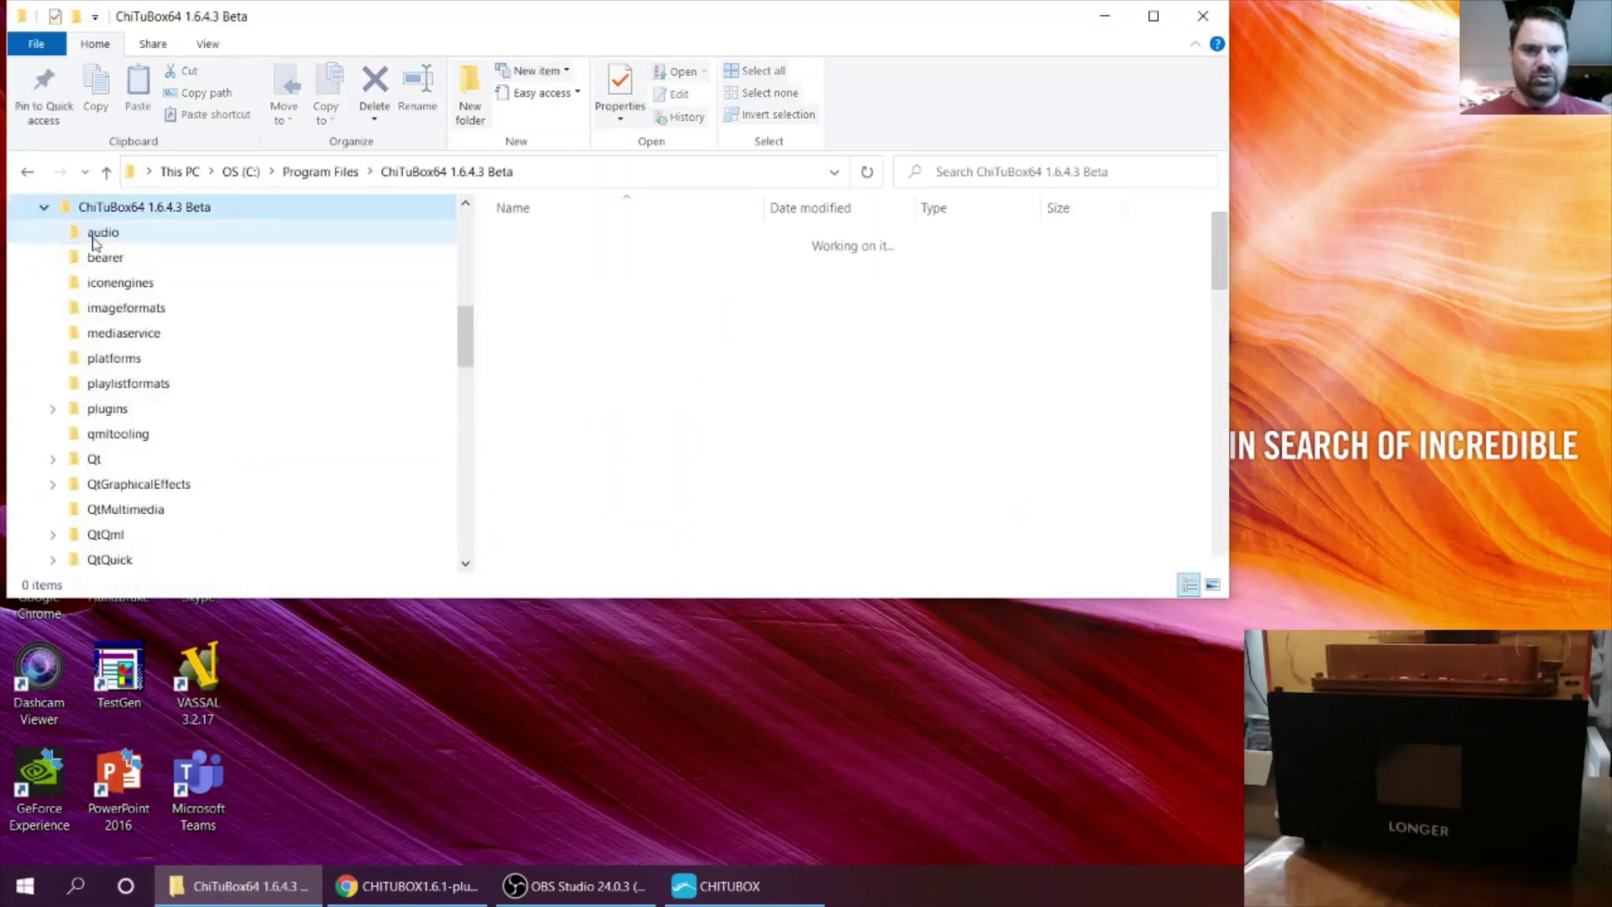
Step: Look through the ChiTuBox64 1.6.4.3 Beta folder for the place where plugins are stored
scroll(631, 372, down, 7)
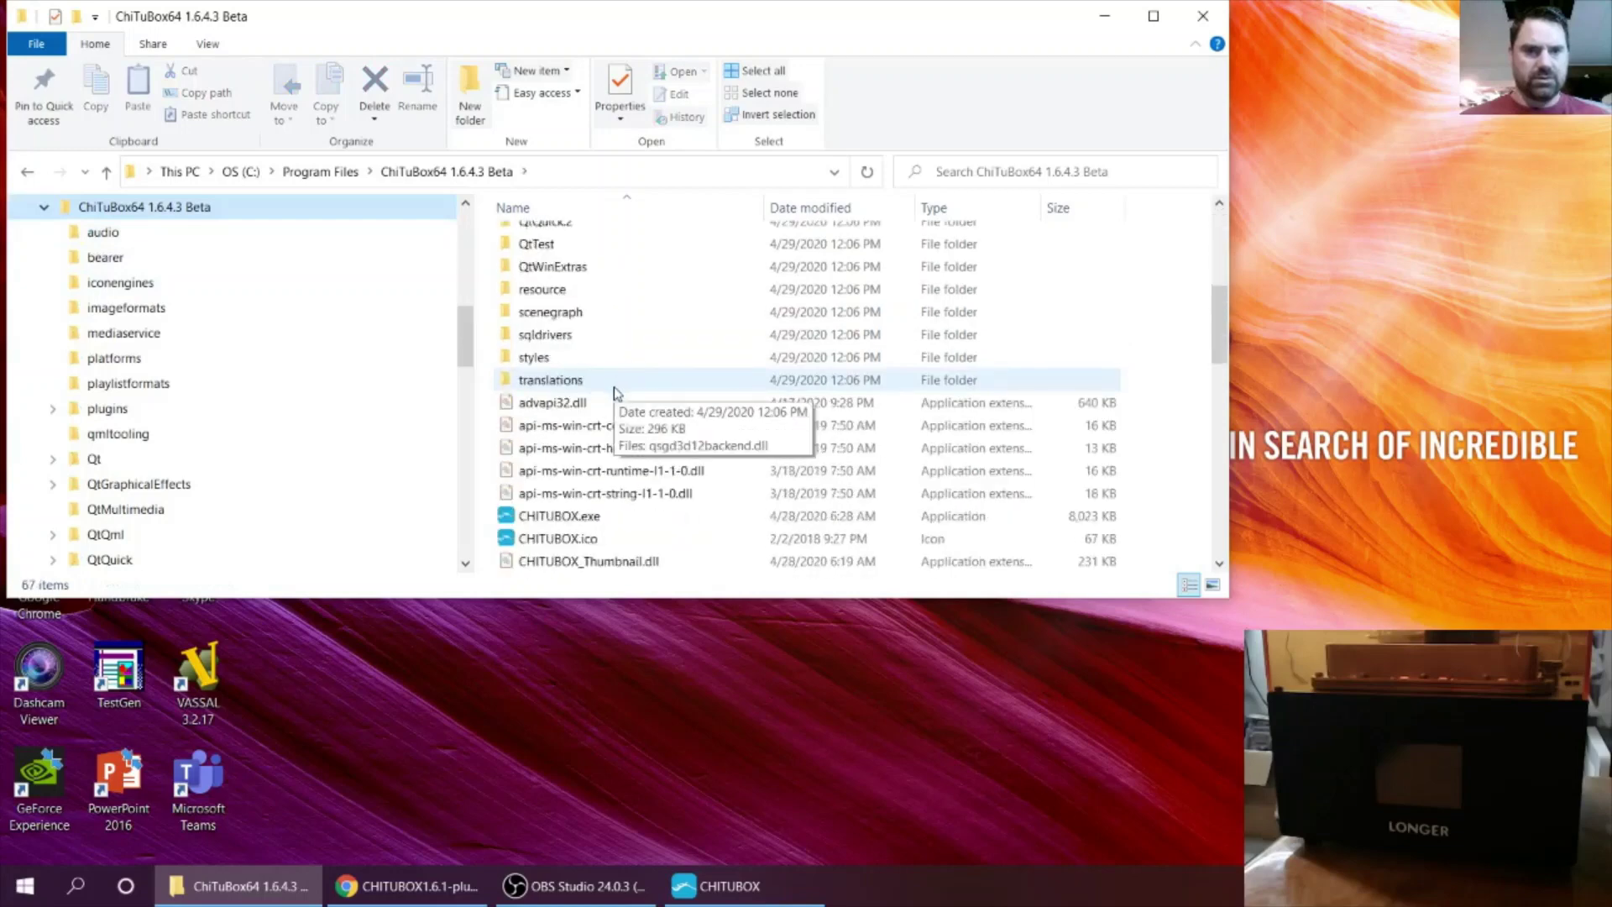
scroll(616, 394, down, 3)
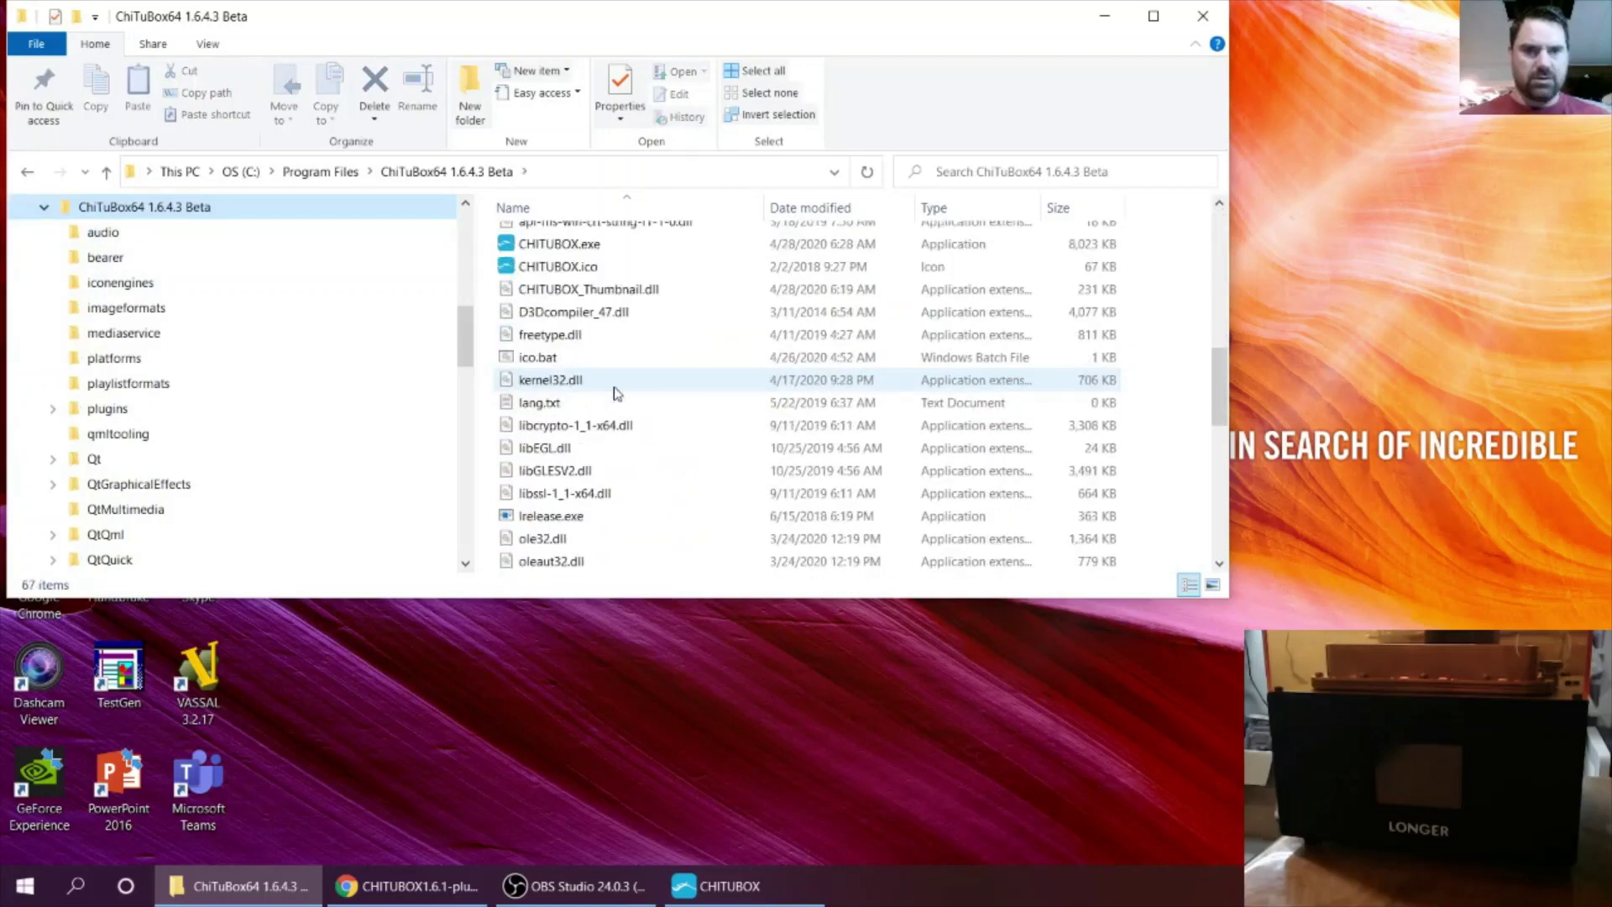
scroll(616, 394, up, 1)
scroll(614, 393, down, 8)
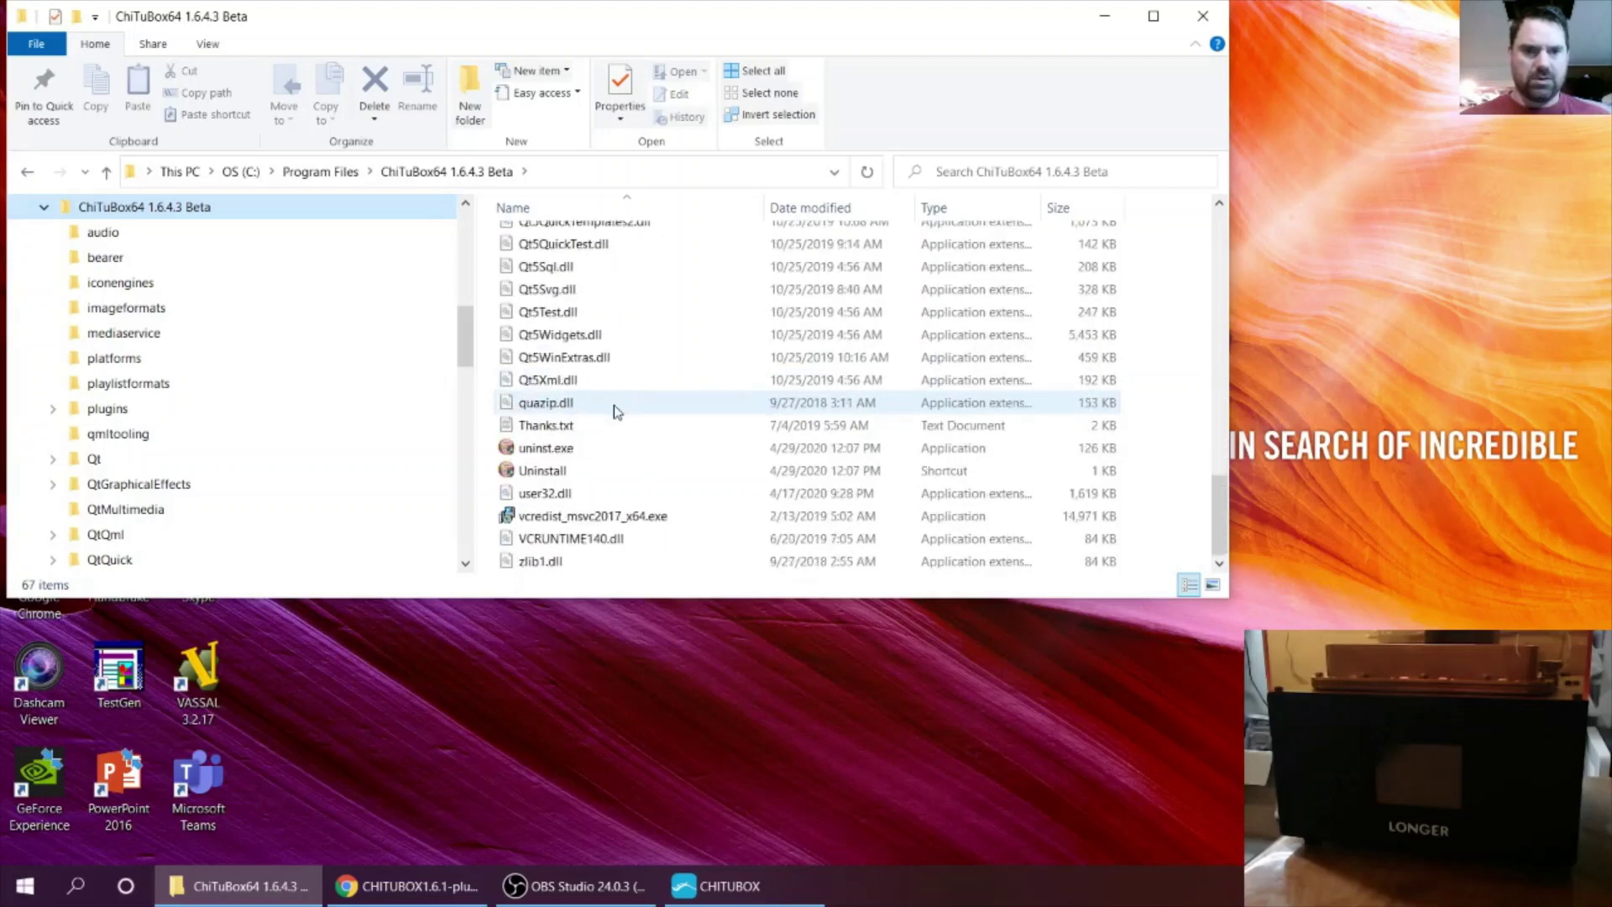
scroll(619, 417, up, 2)
scroll(618, 417, down, 2)
scroll(617, 417, up, 8)
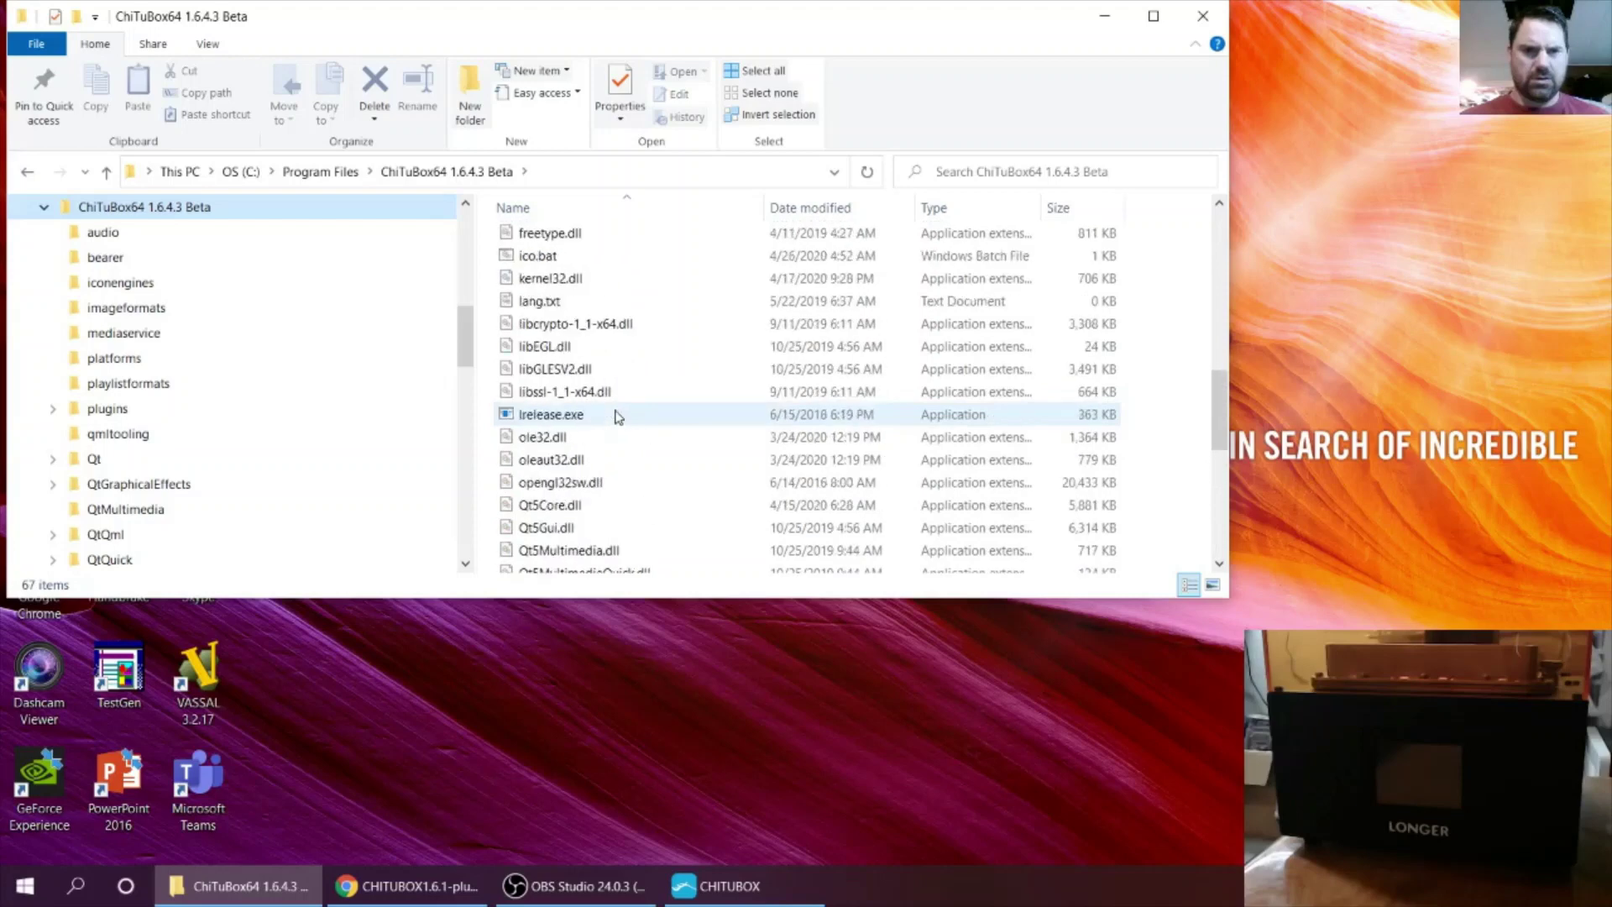
scroll(617, 417, up, 5)
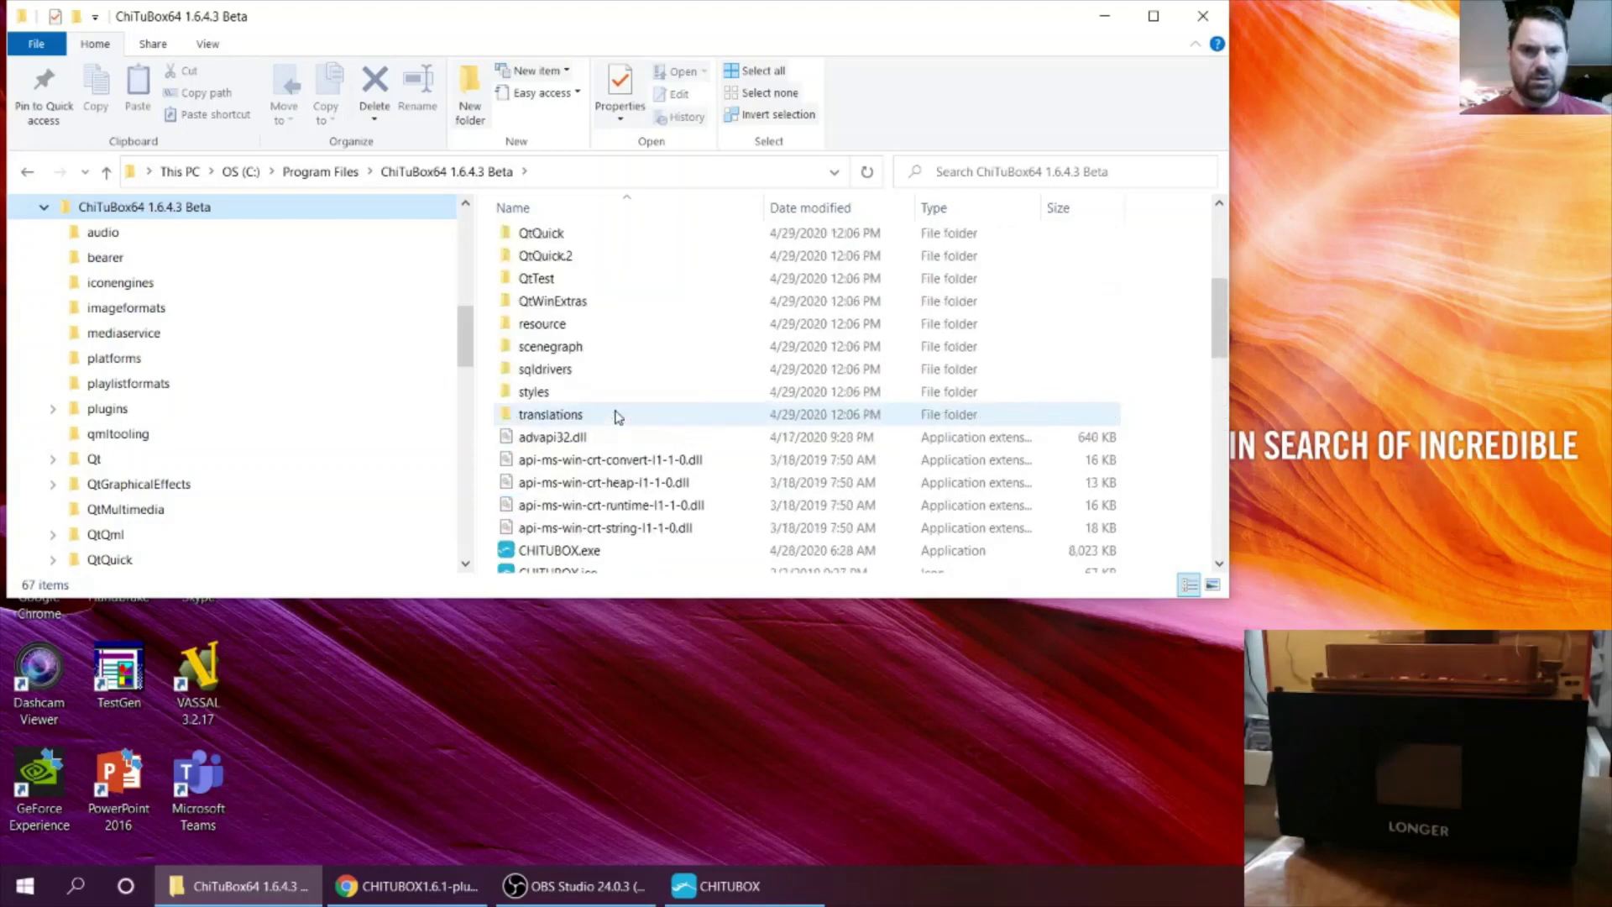
scroll(619, 418, up, 5)
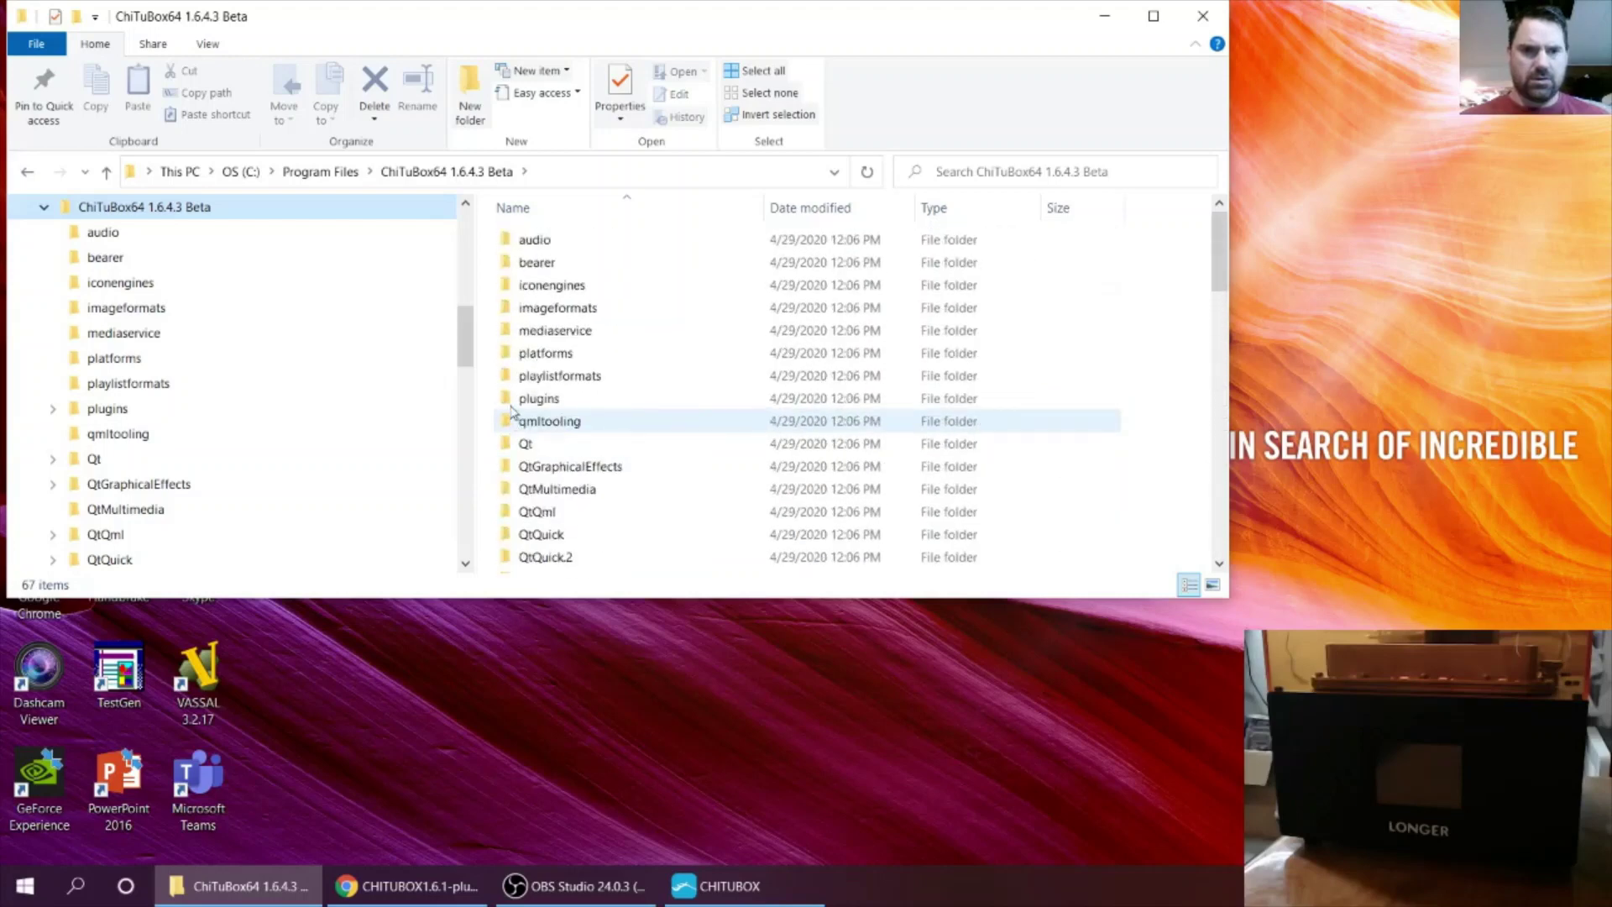
Step: Inspect the plugins folder and its sqldrivers subfolder, and return to the ChiTuBox64 1.6.4.3 Beta folder
double_click(525, 398)
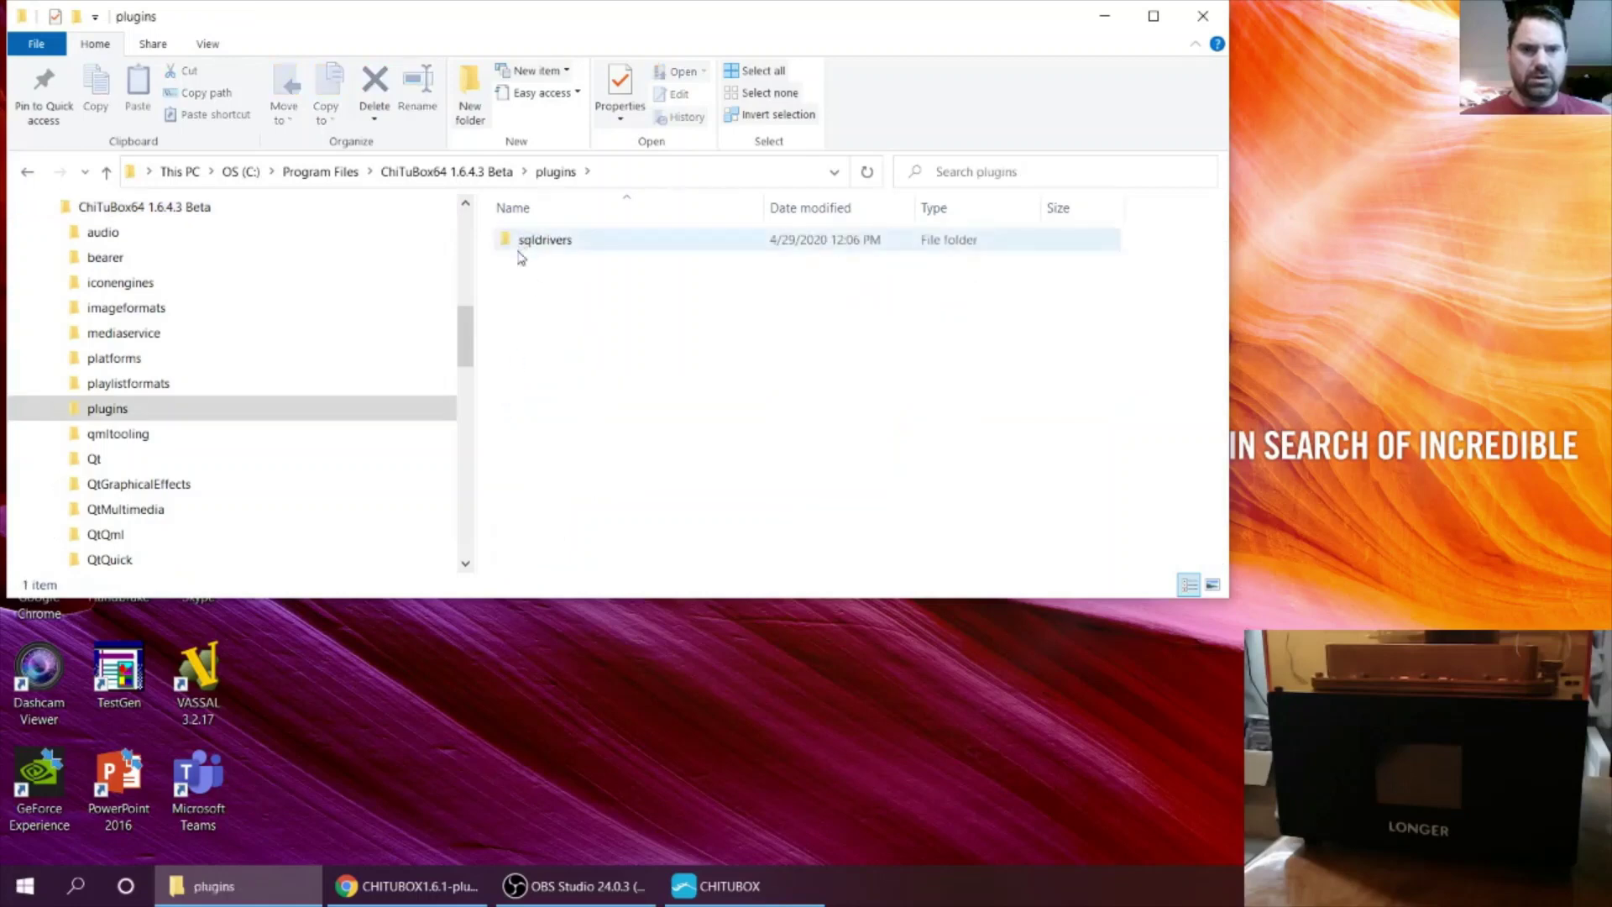
double_click(518, 249)
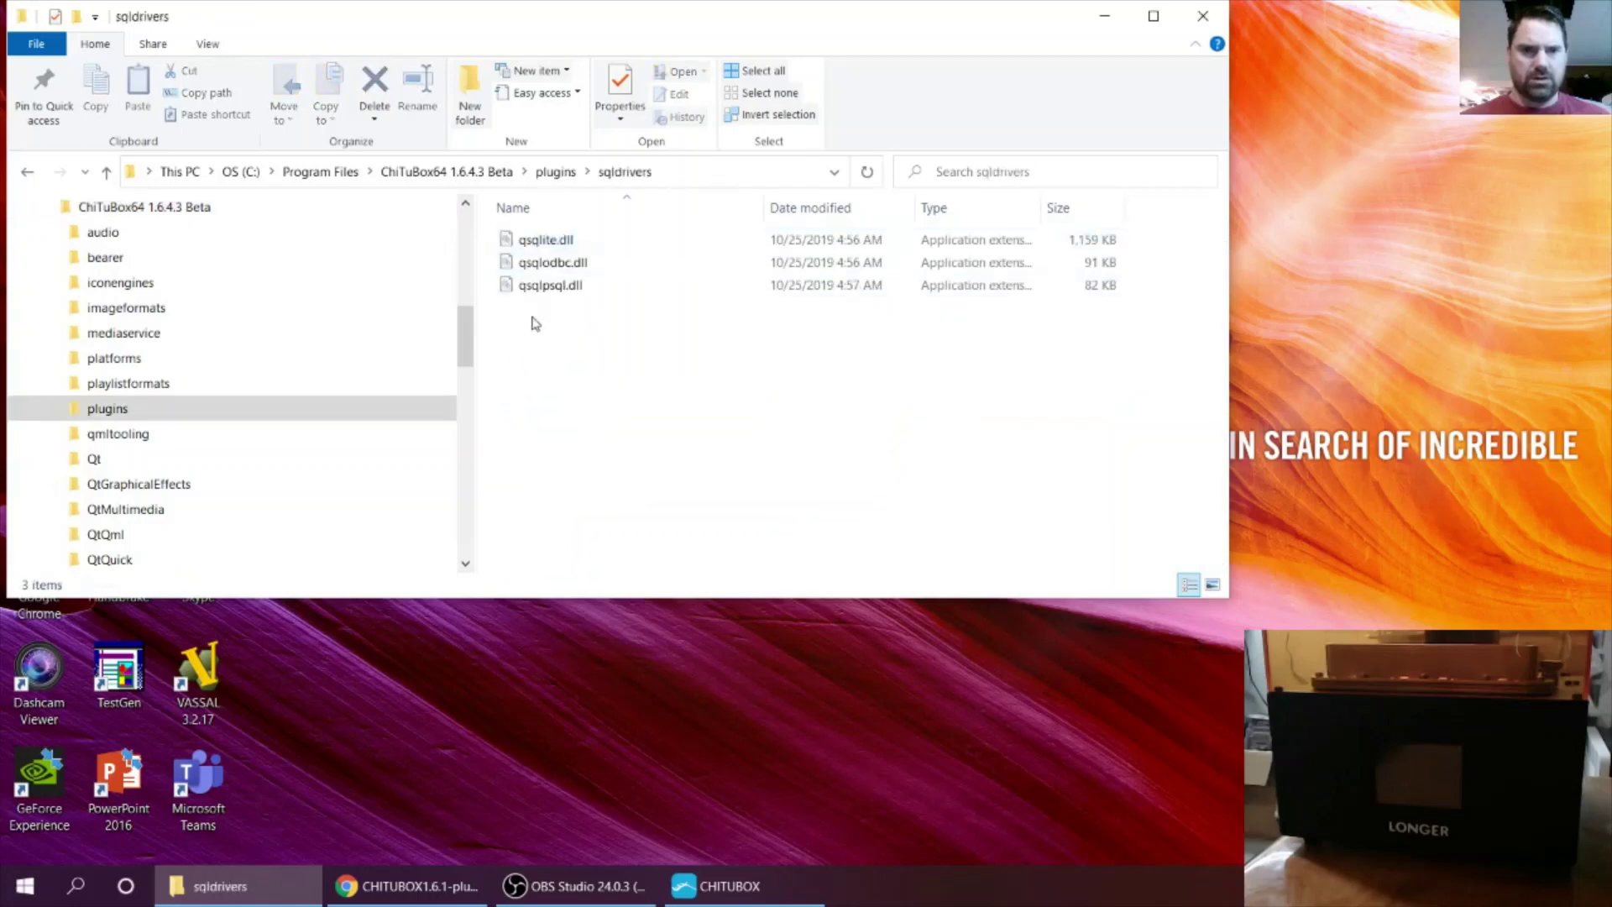
click(26, 172)
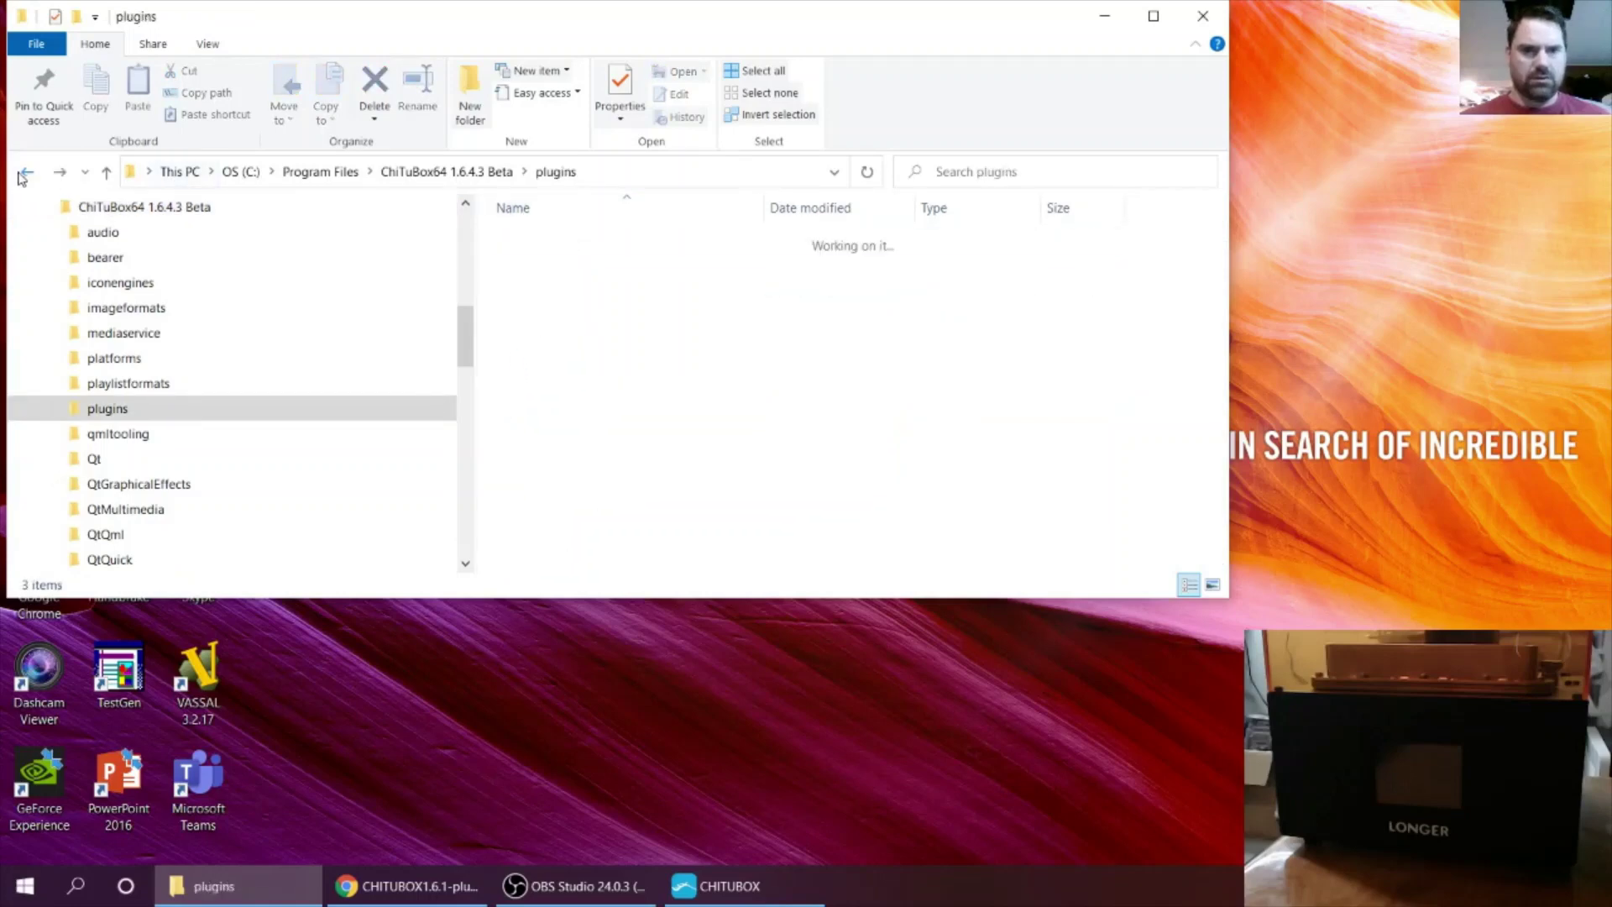
click(26, 172)
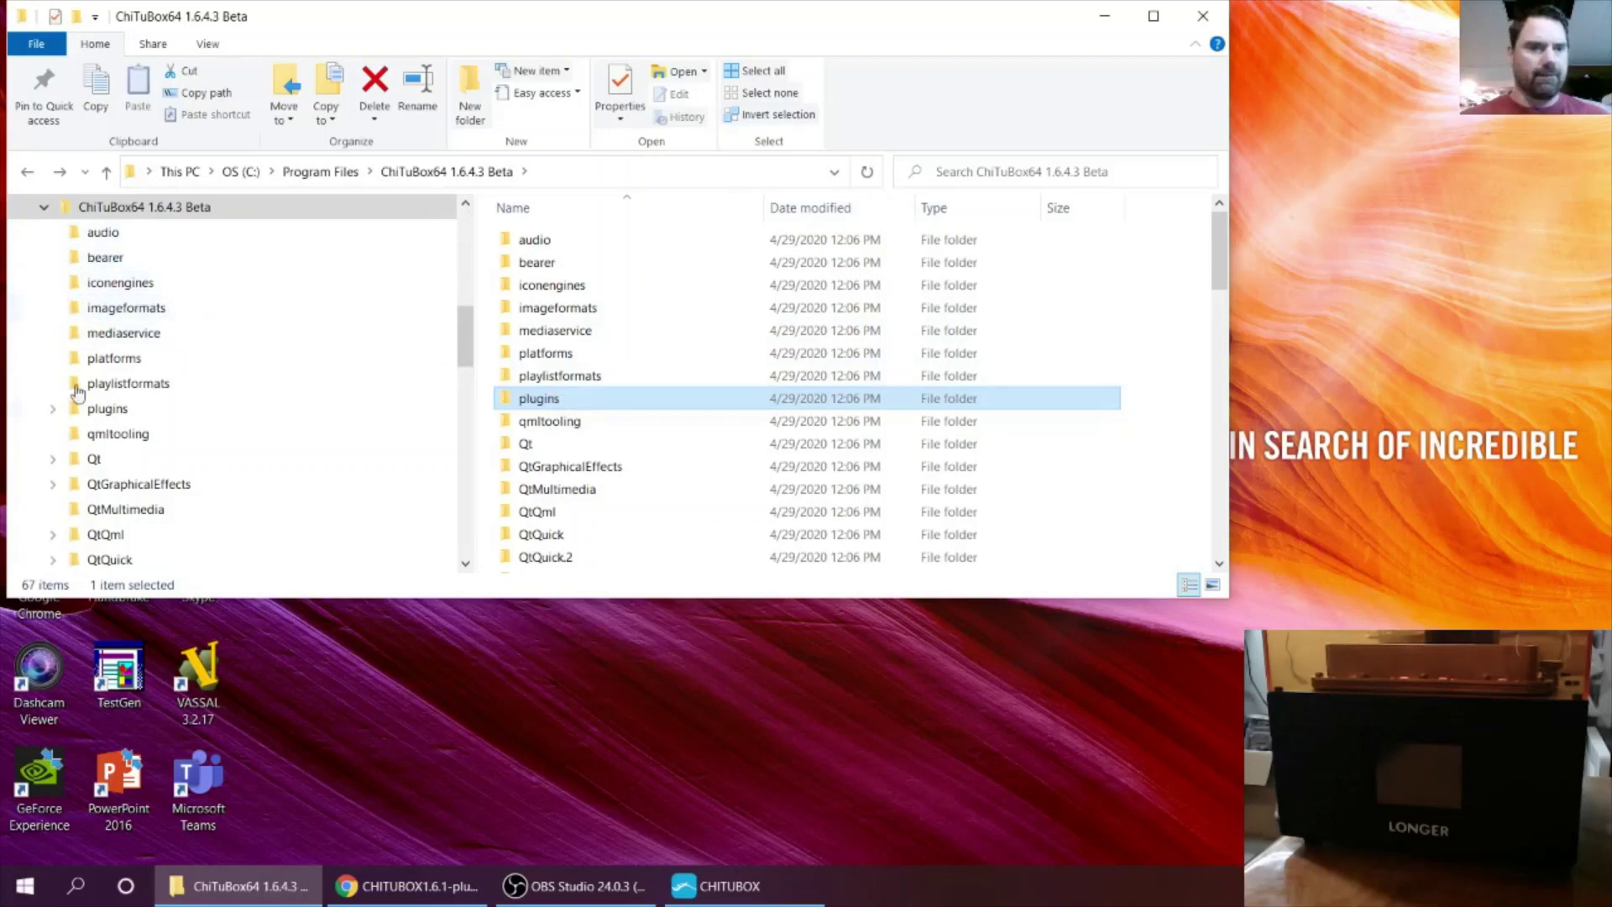
Step: Collapse the ChiTuBox64 1.6.4.3 Beta folder in the folder tree and return to the Downloads folder
click(44, 208)
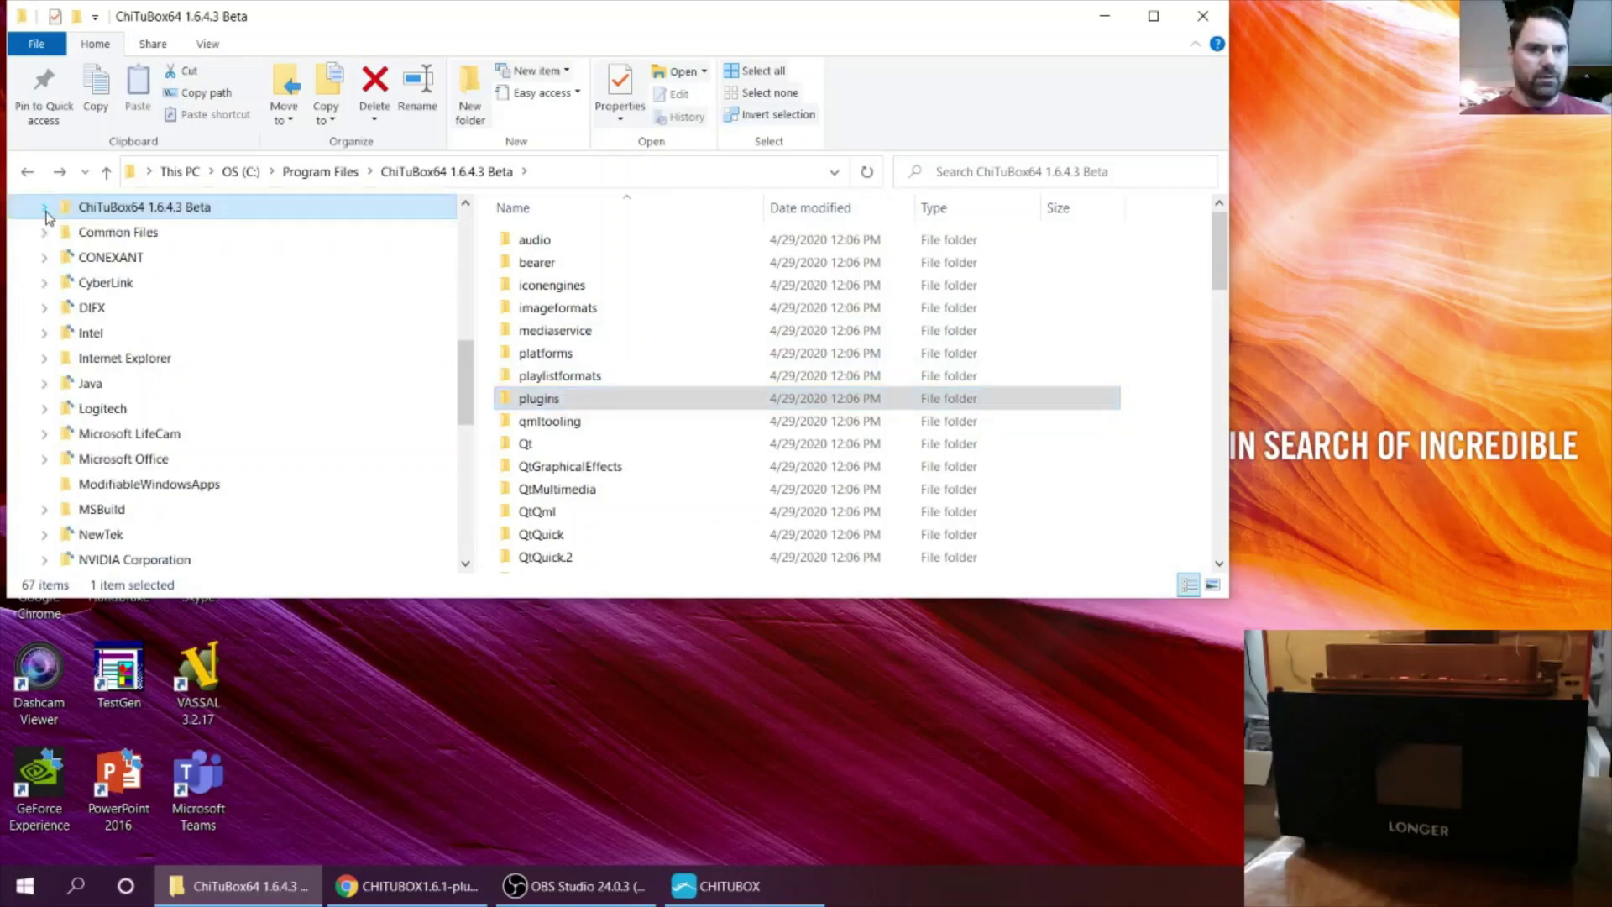
scroll(46, 217, up, 6)
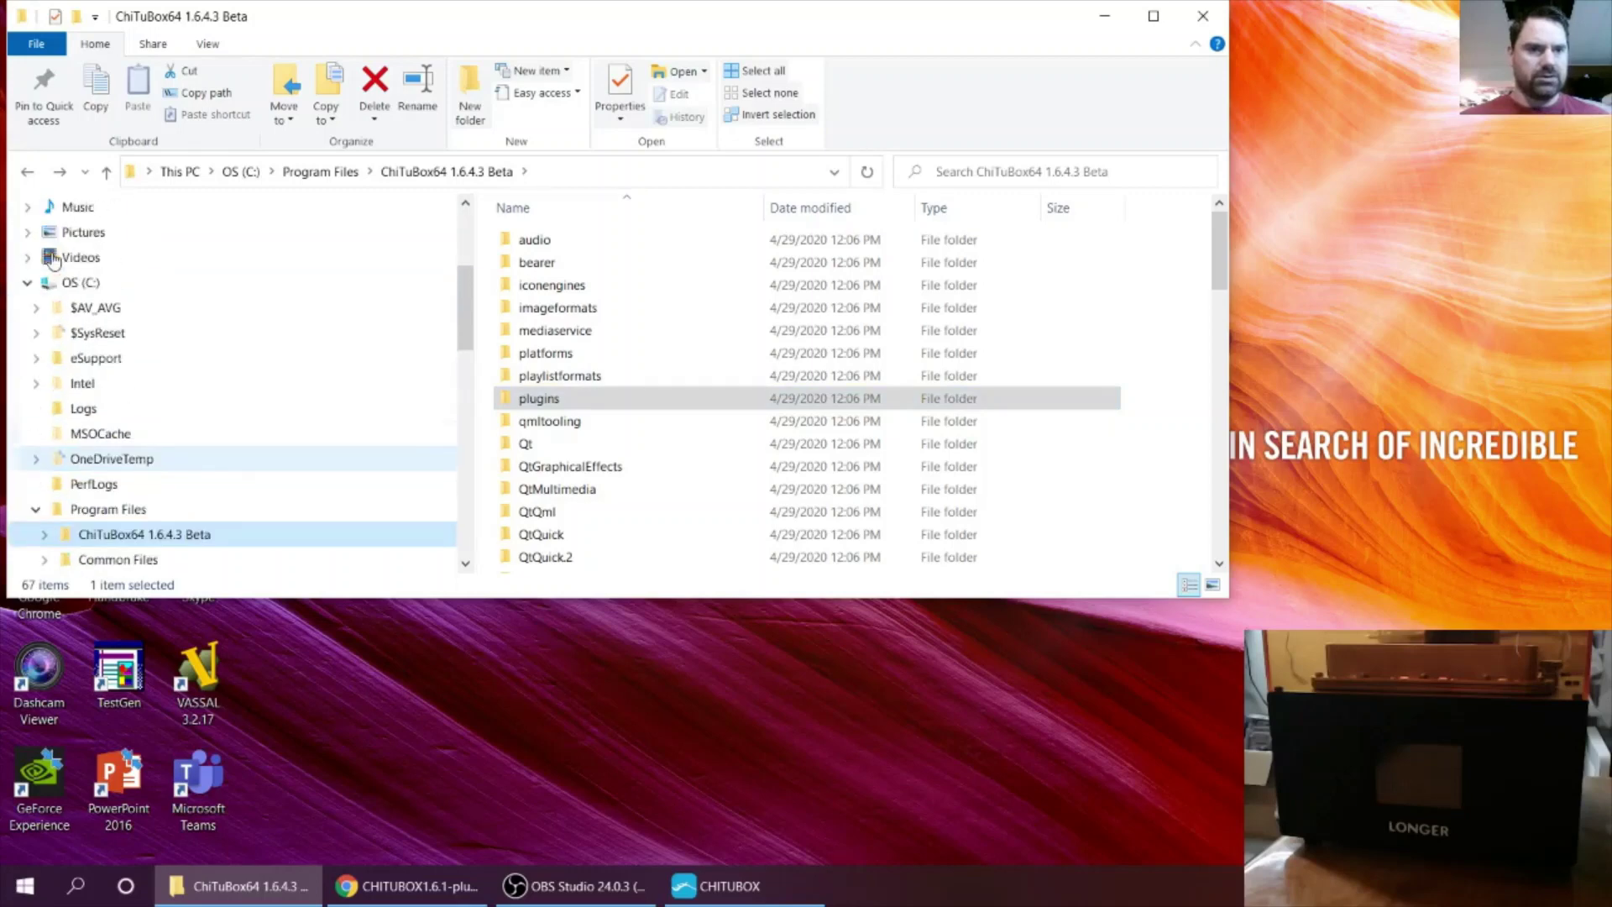
click(56, 351)
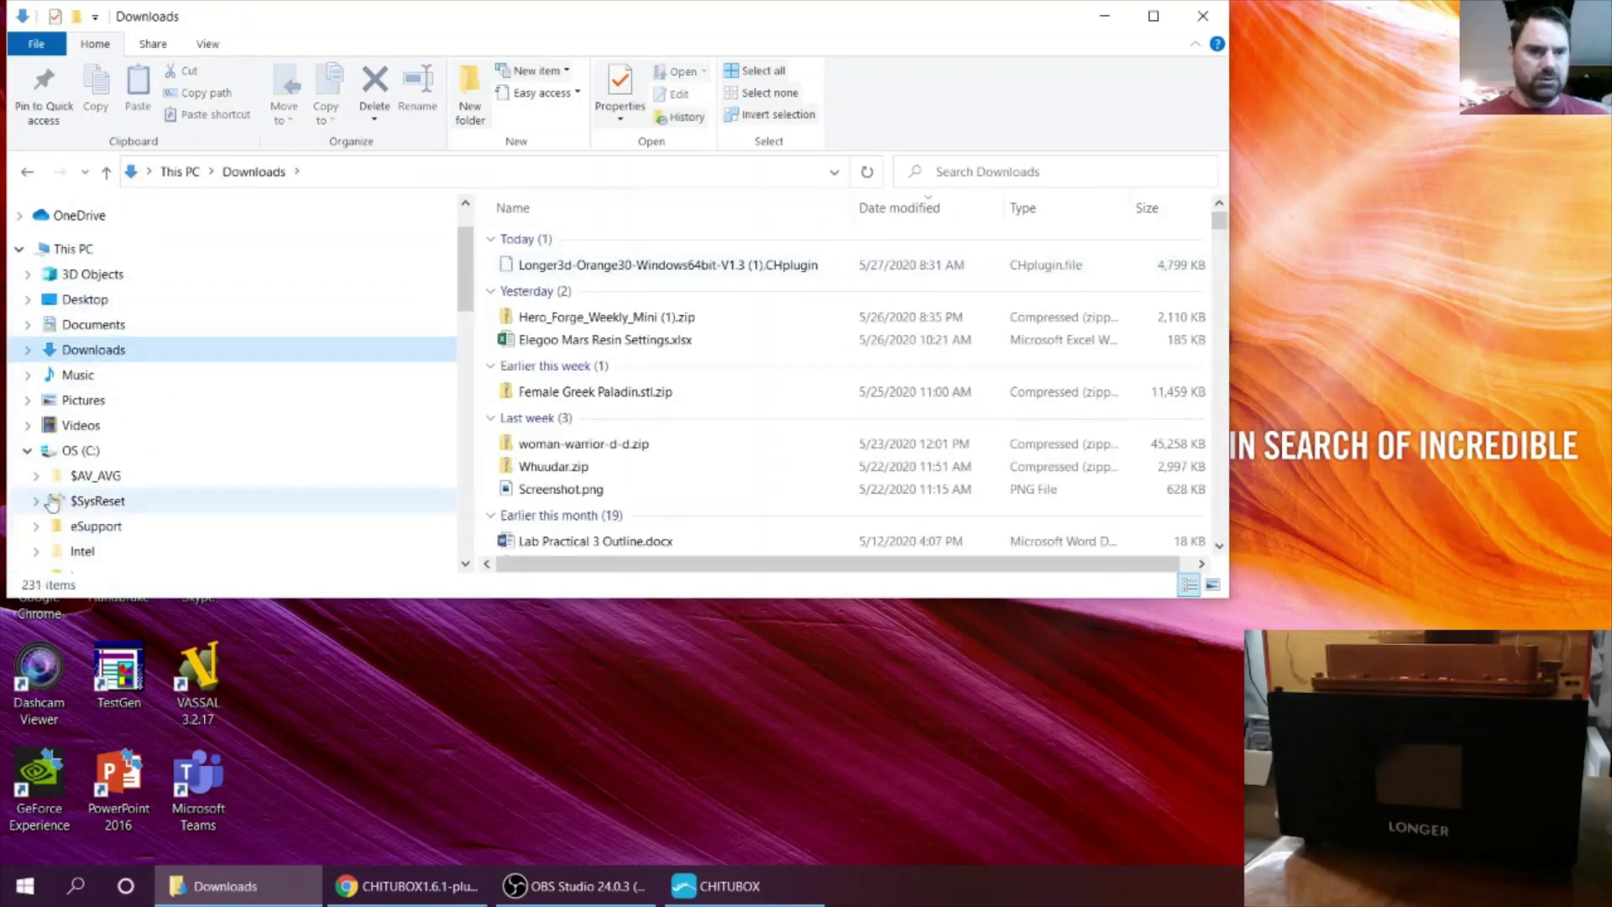
Step: Copy Longer3d-Orange30-Windows64bit-V1.3 (1).CHplugin from Downloads into the ChiTuBox64 1.6.4.3 Beta plugins folder with administrator permission, and close File Explorer
scroll(43, 487, down, 1)
scroll(43, 487, down, 4)
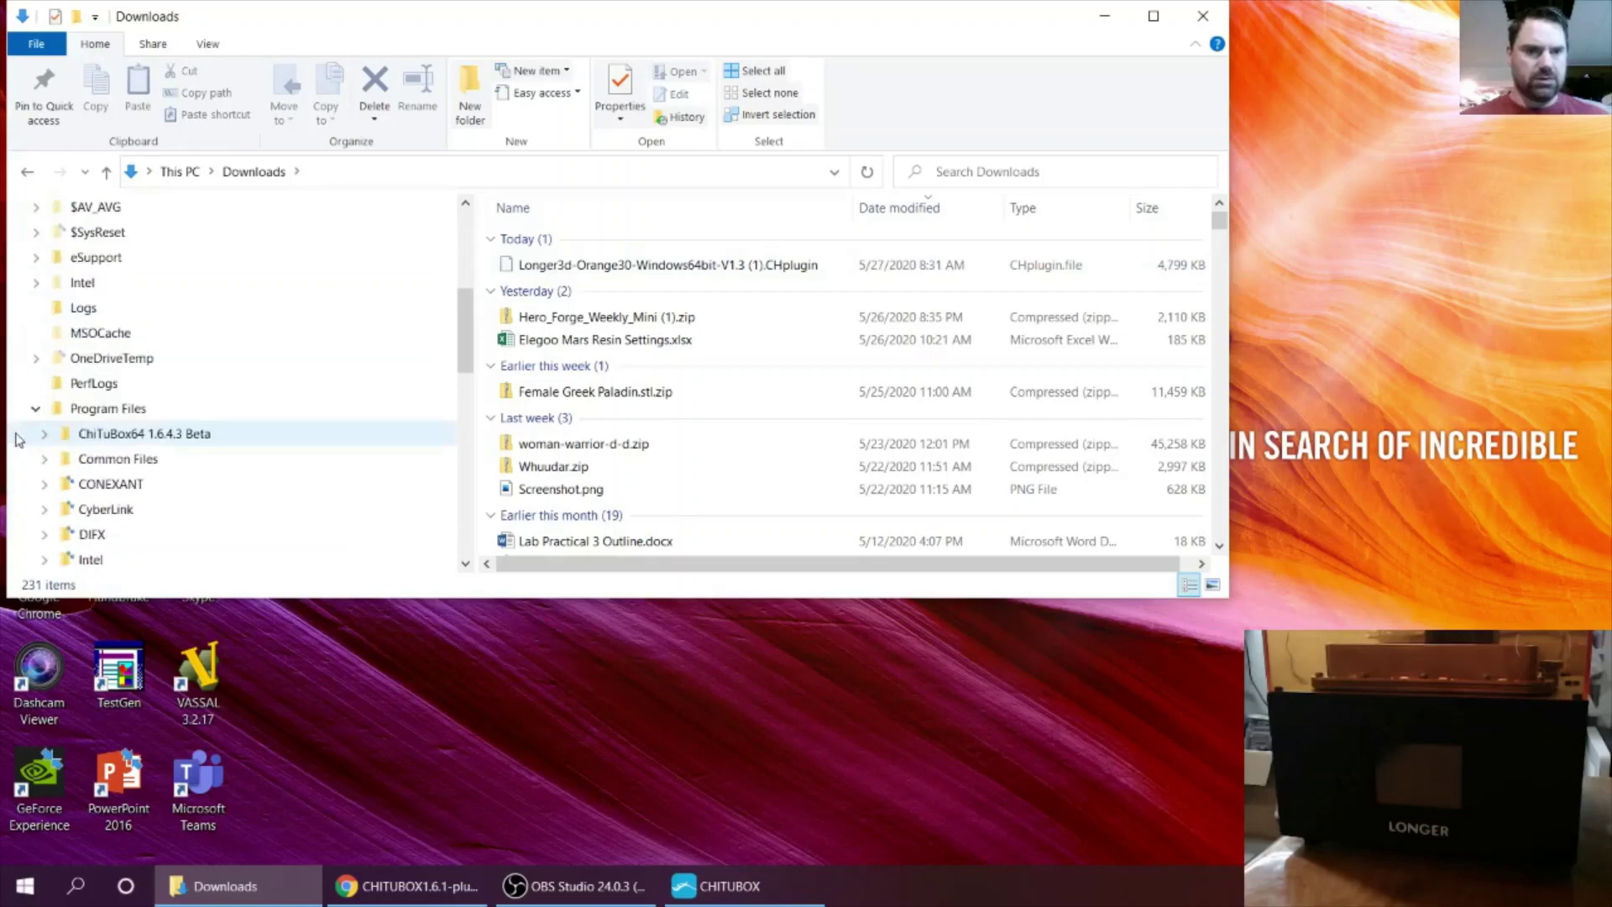
click(44, 384)
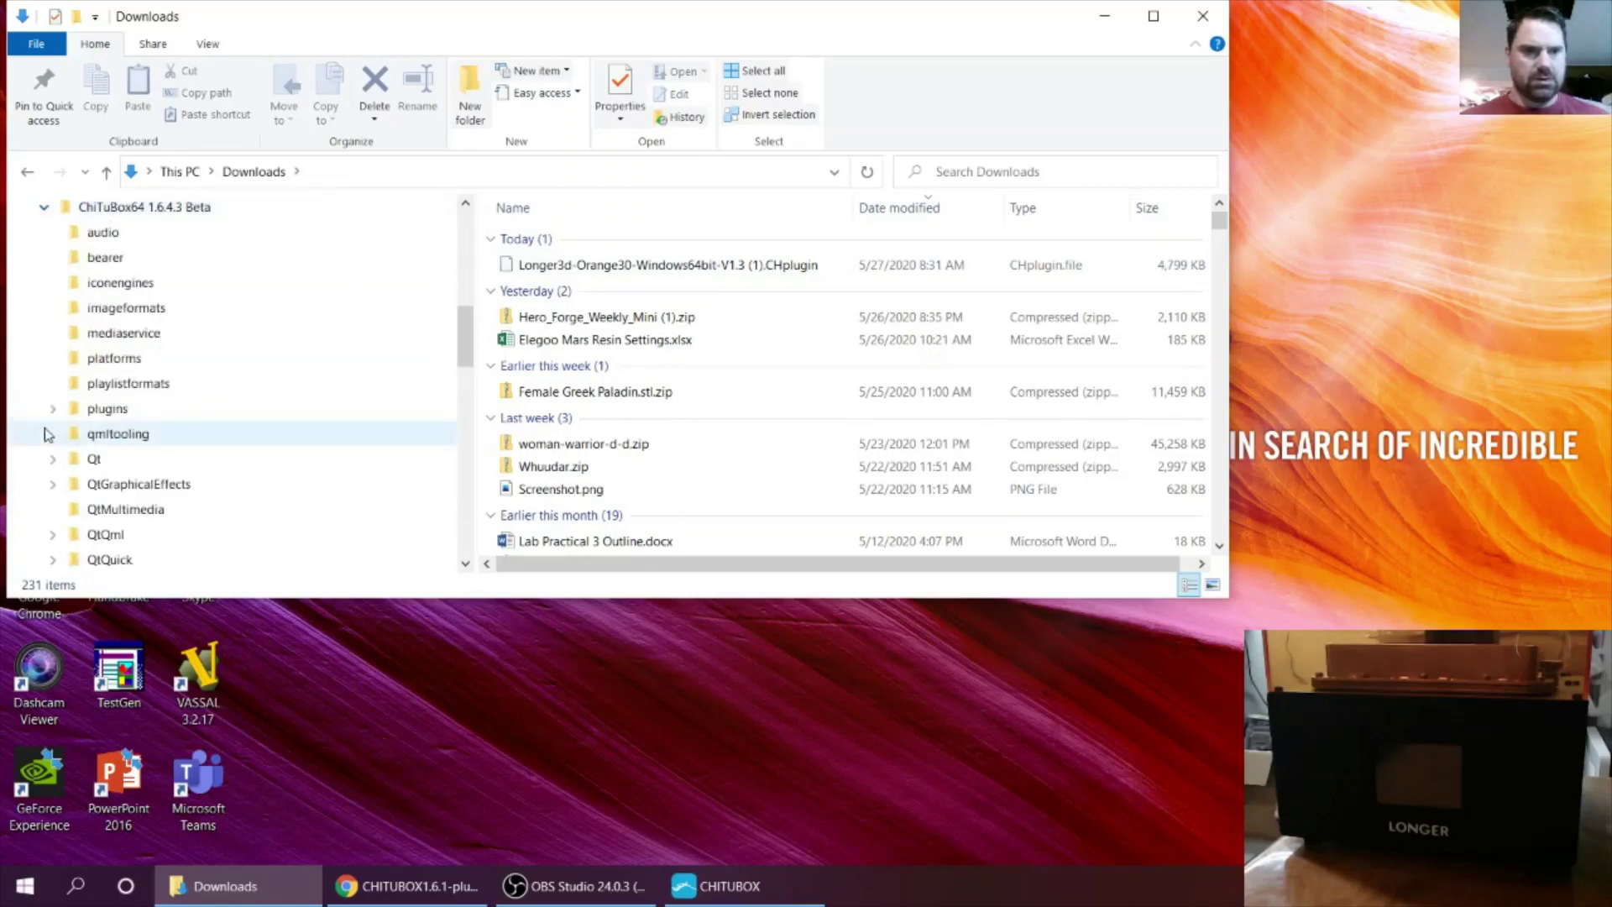
drag(573, 267, 102, 414)
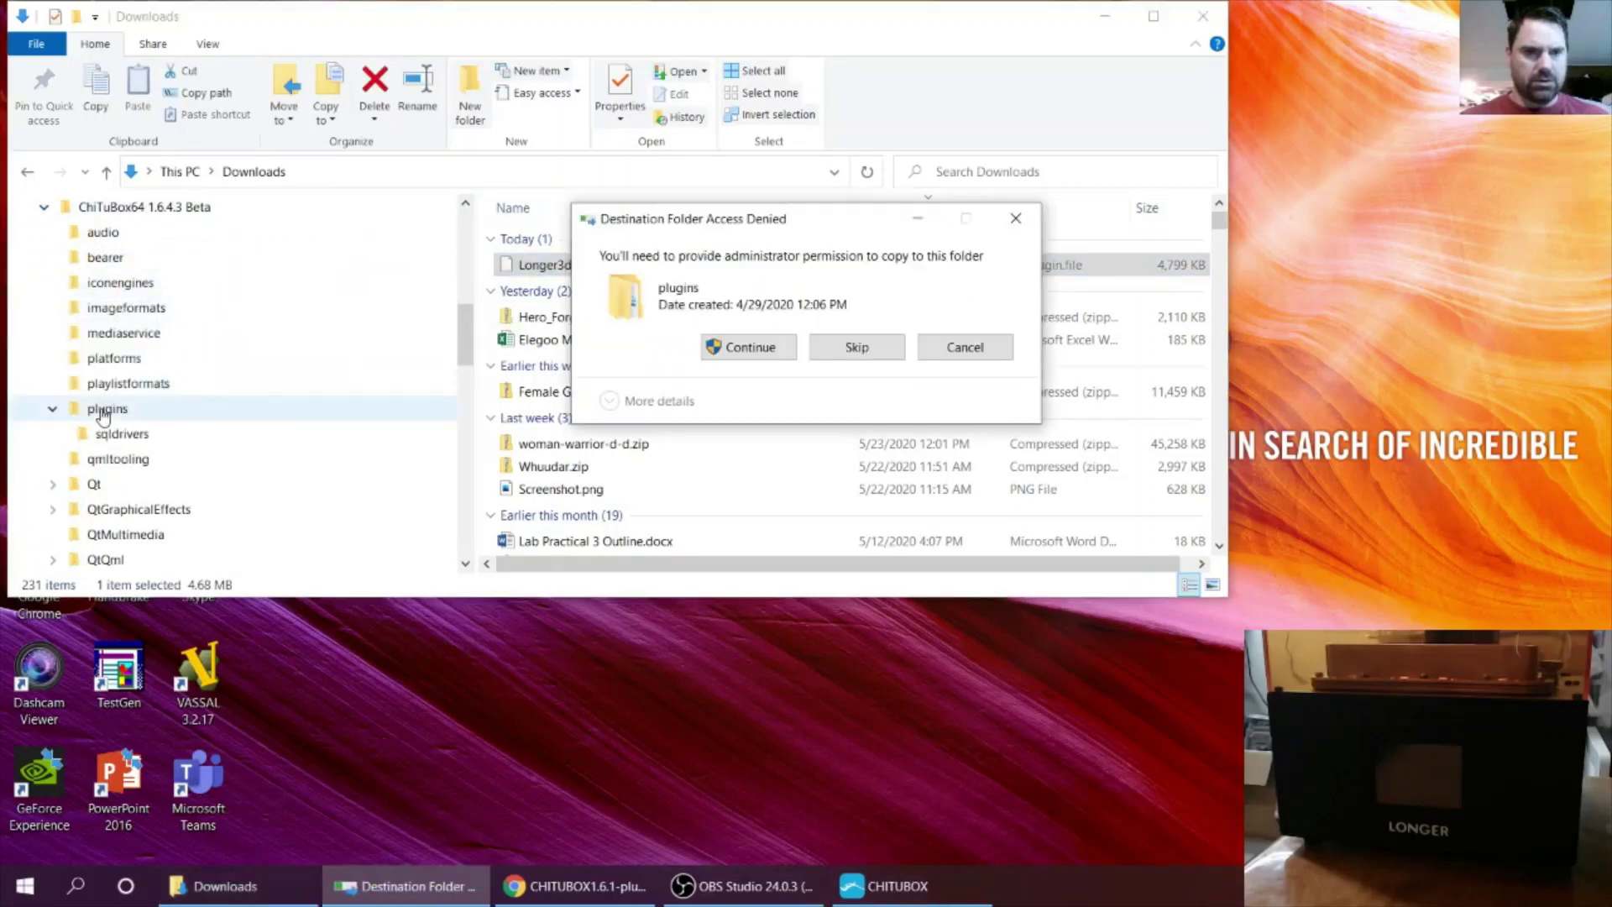
click(747, 347)
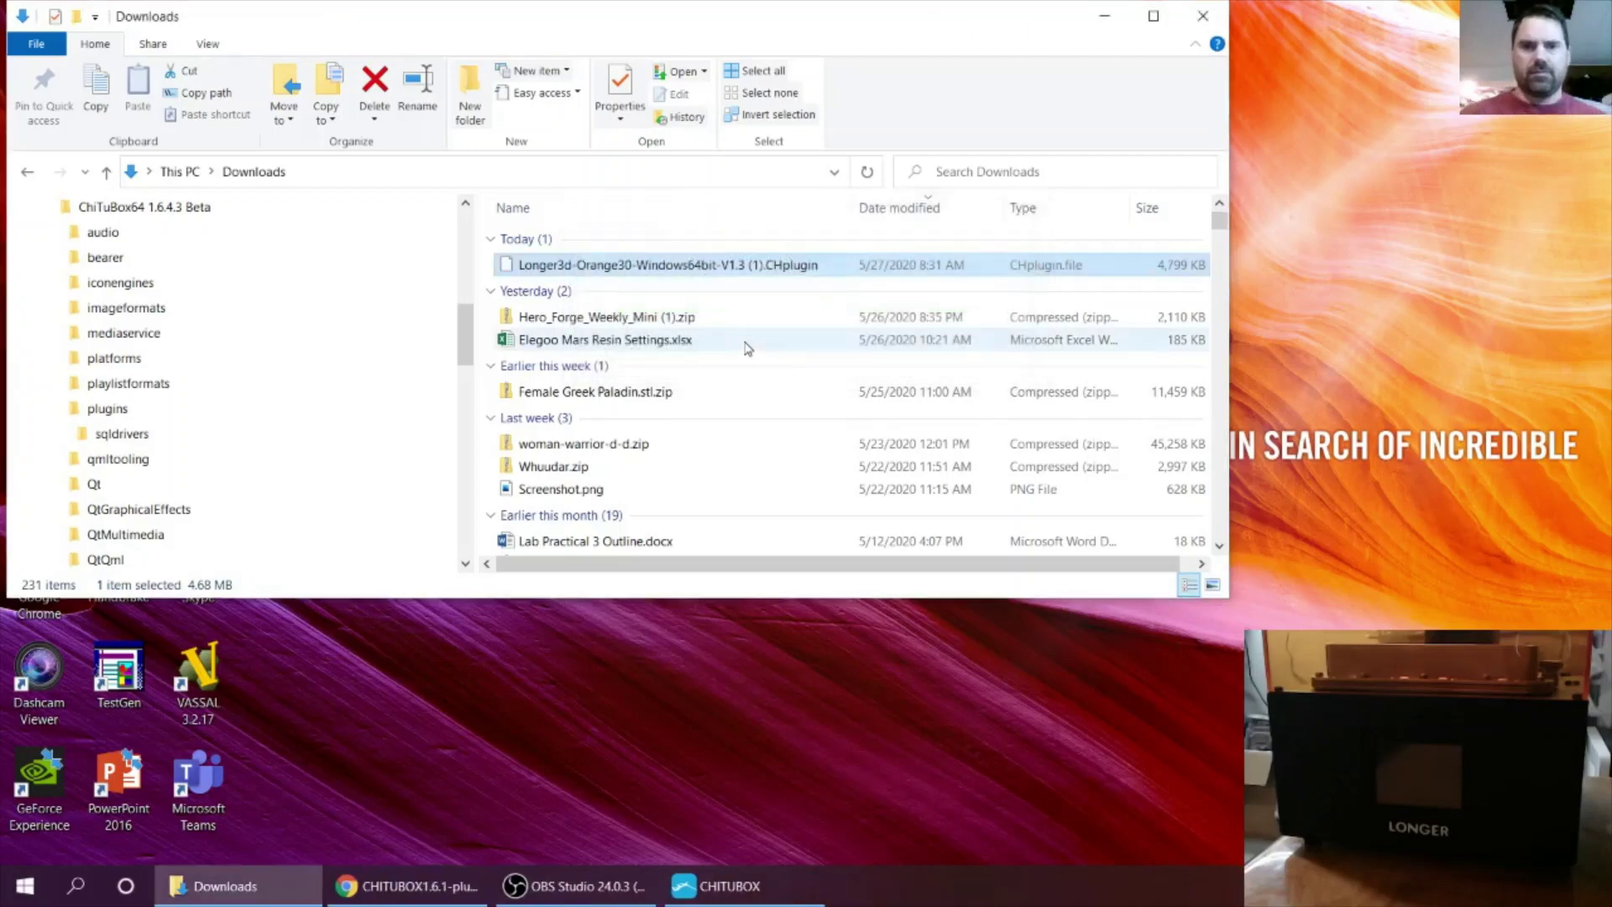
click(1203, 16)
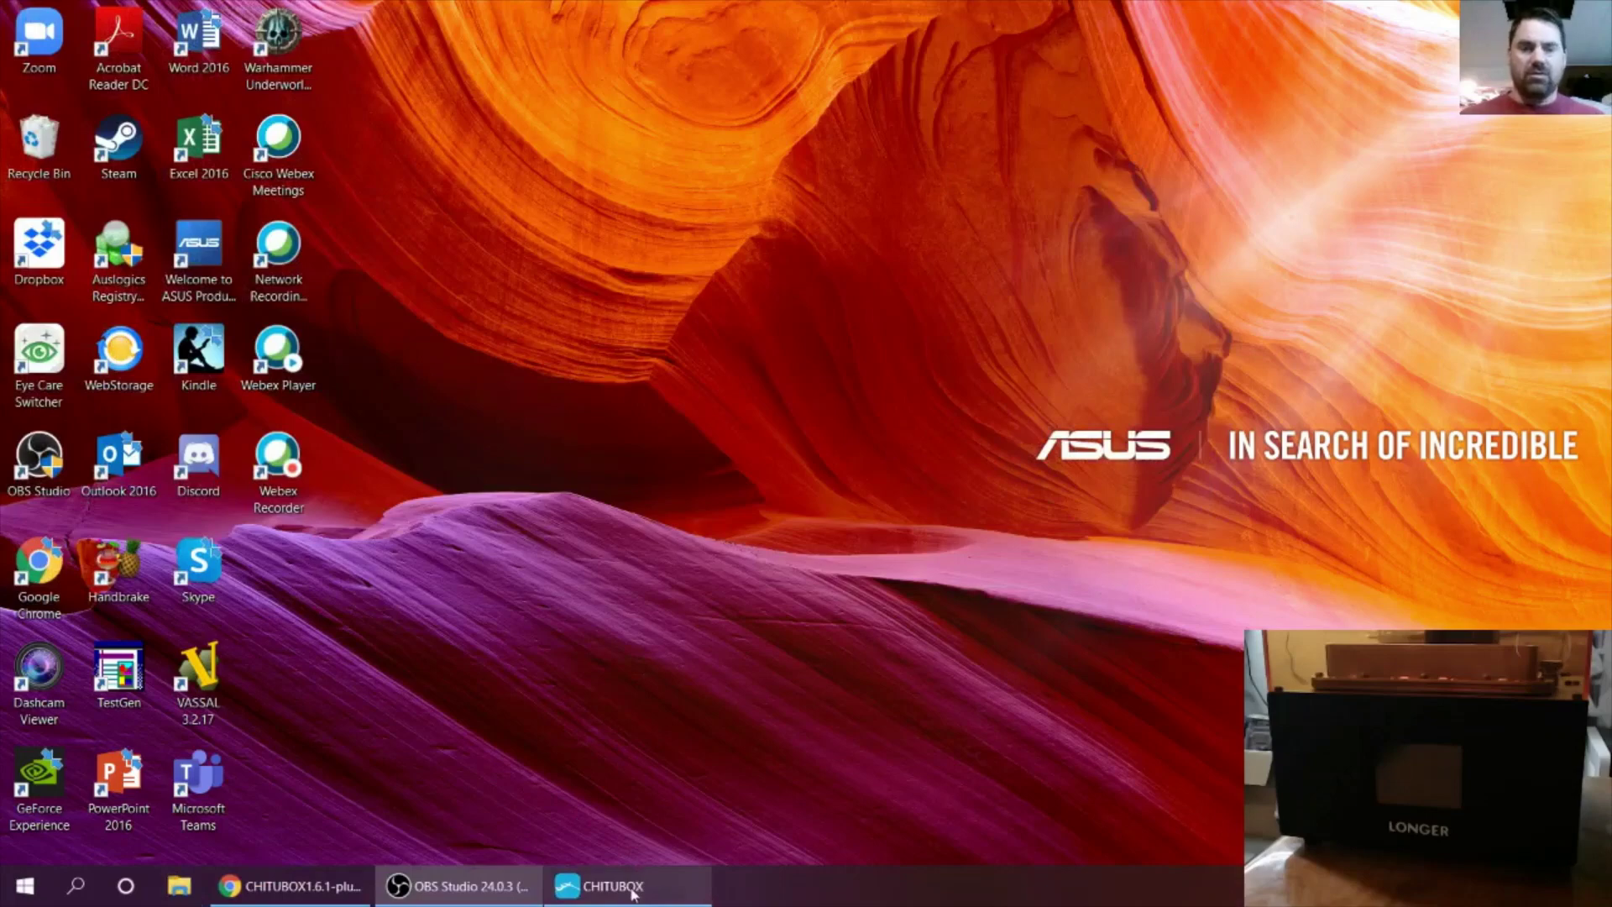
Step: Switch to CHITUBOX, maximize its window, and check the machine list in the printer settings
click(633, 891)
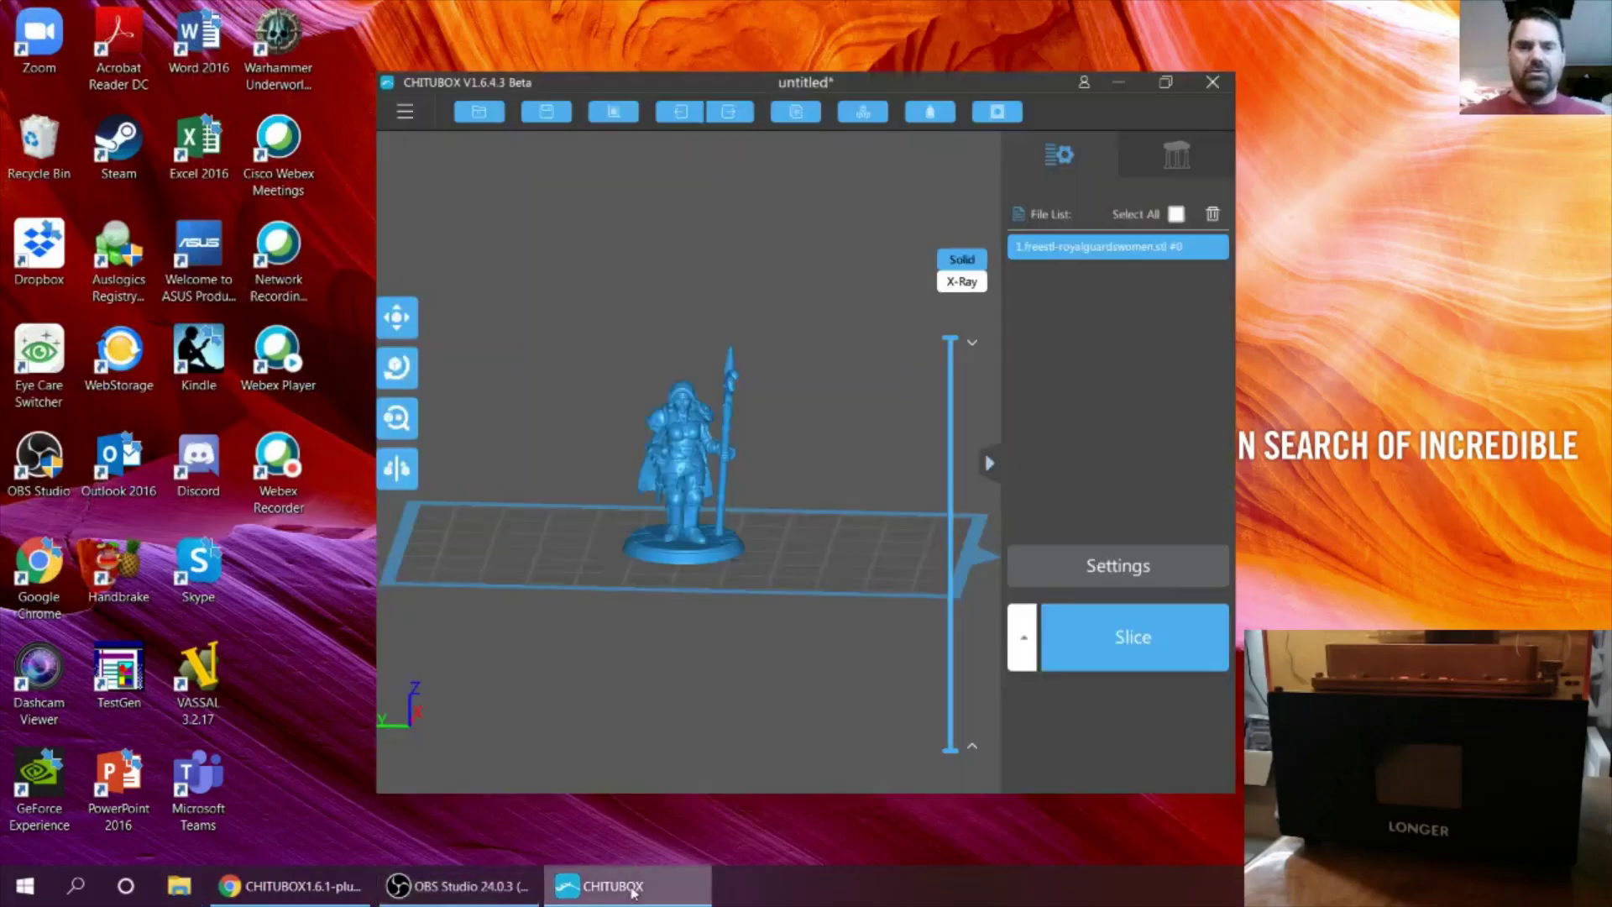
click(1164, 83)
click(24, 42)
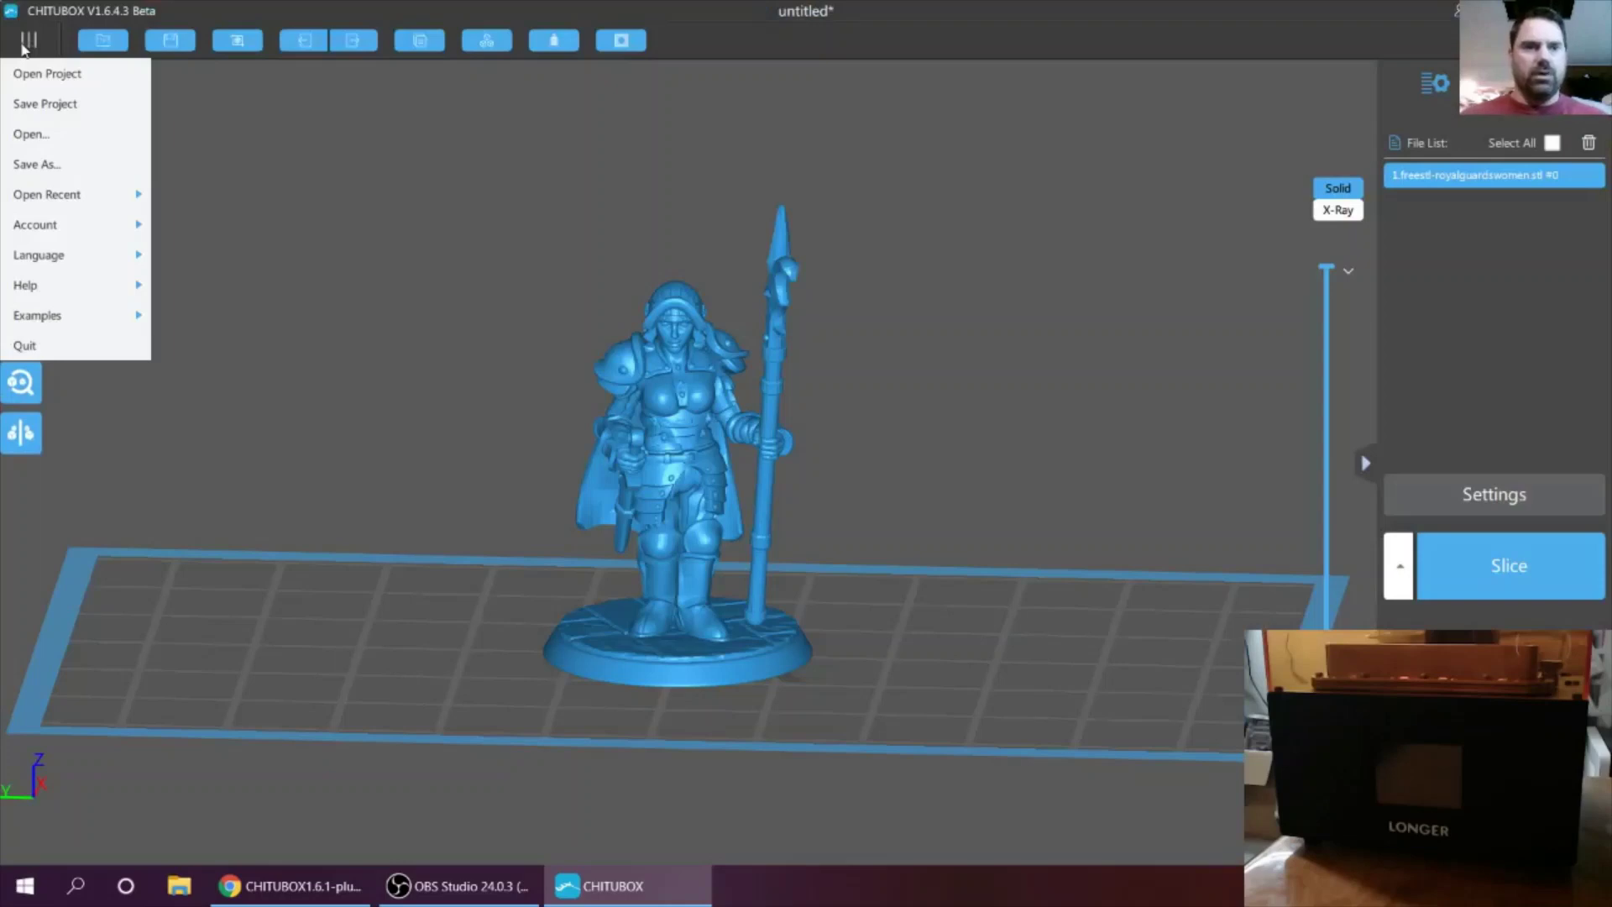
click(24, 44)
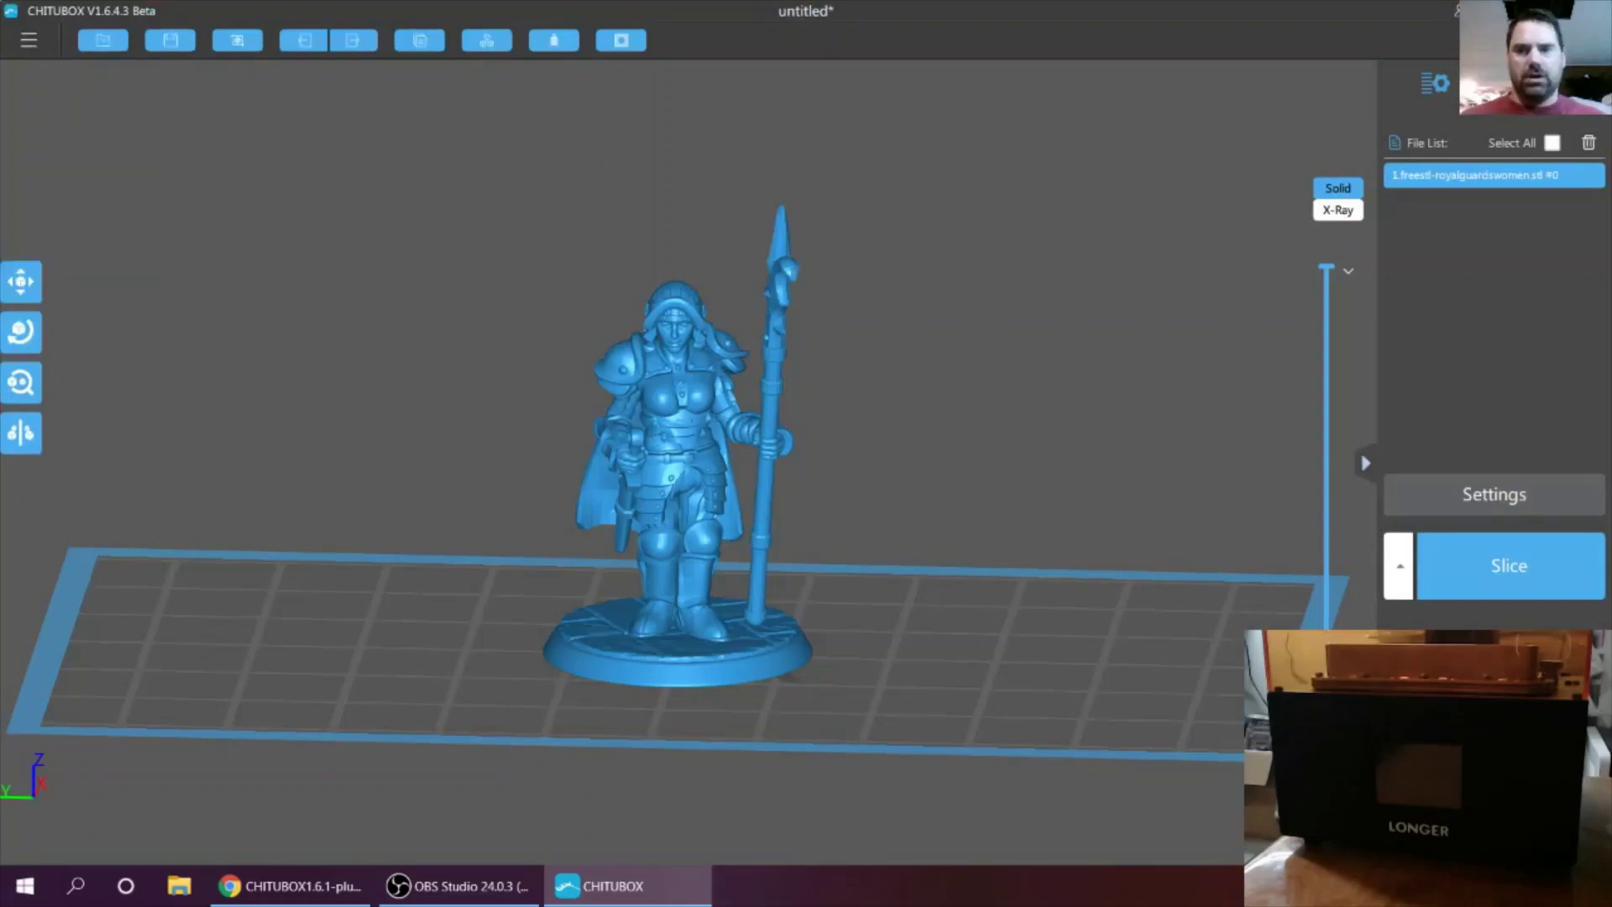
click(1494, 493)
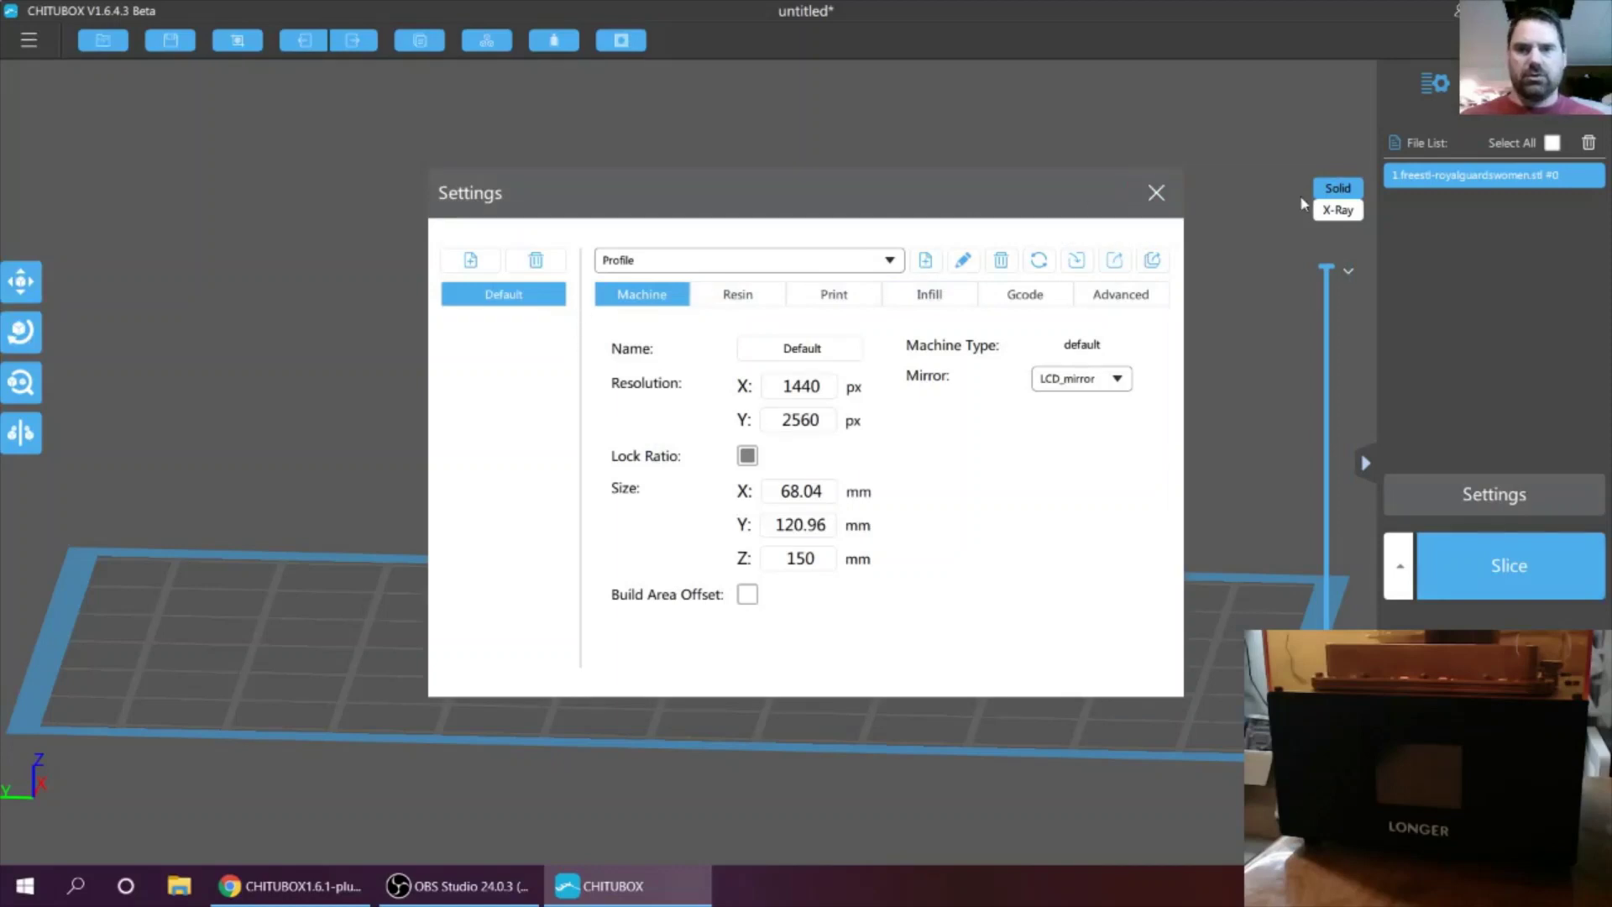
click(1157, 192)
Step: Open the Plugins window from the help options
click(32, 42)
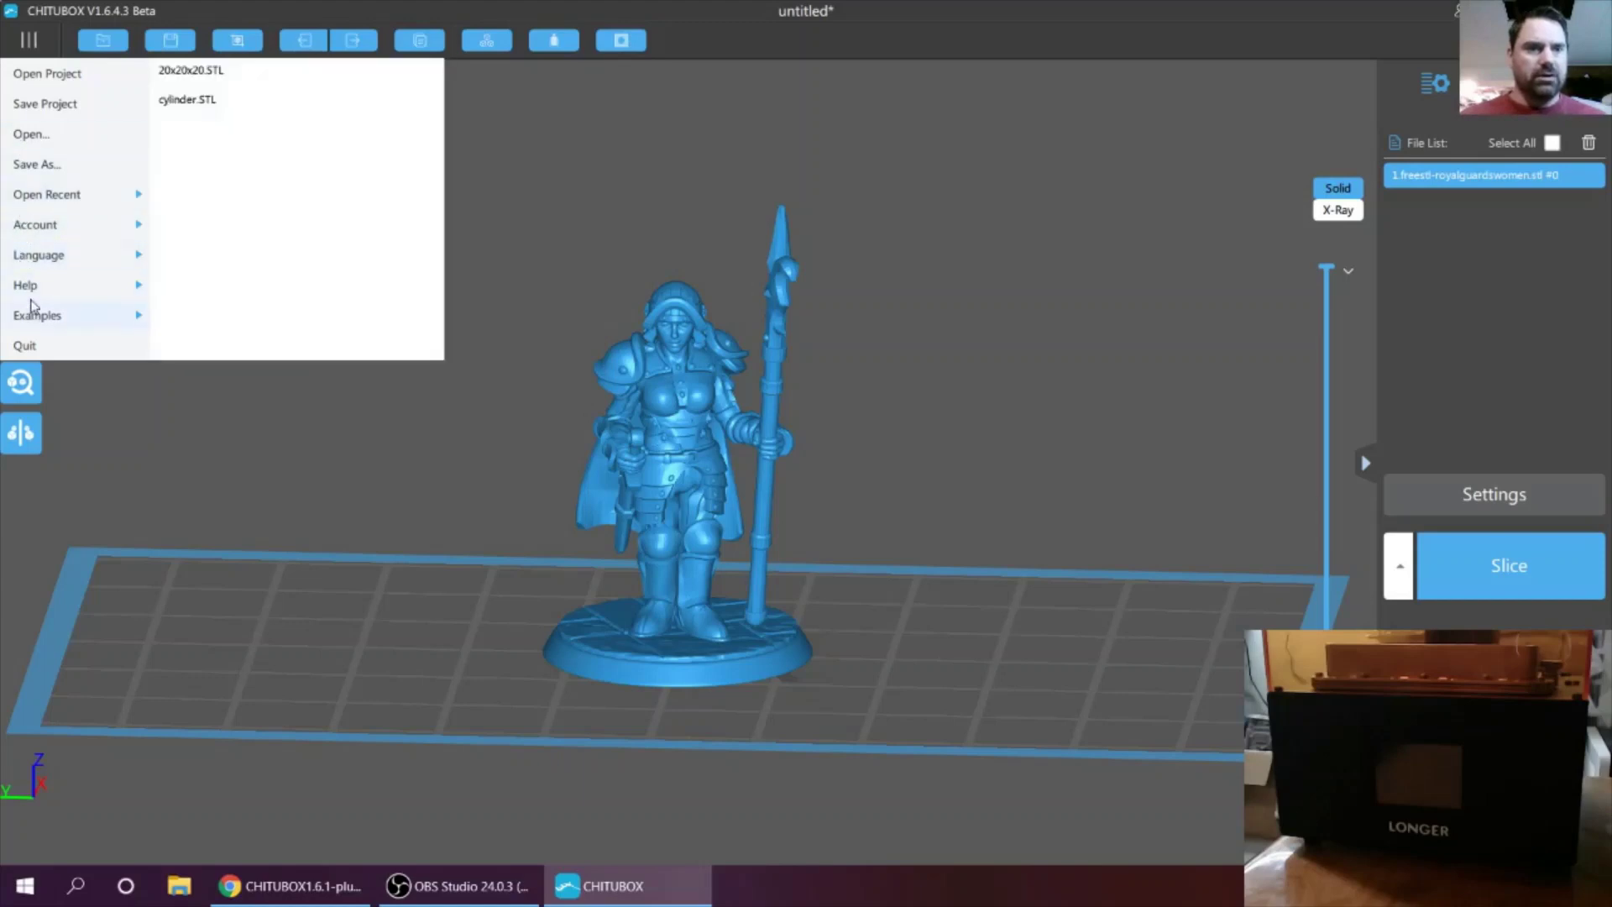
mouse_move(27, 289)
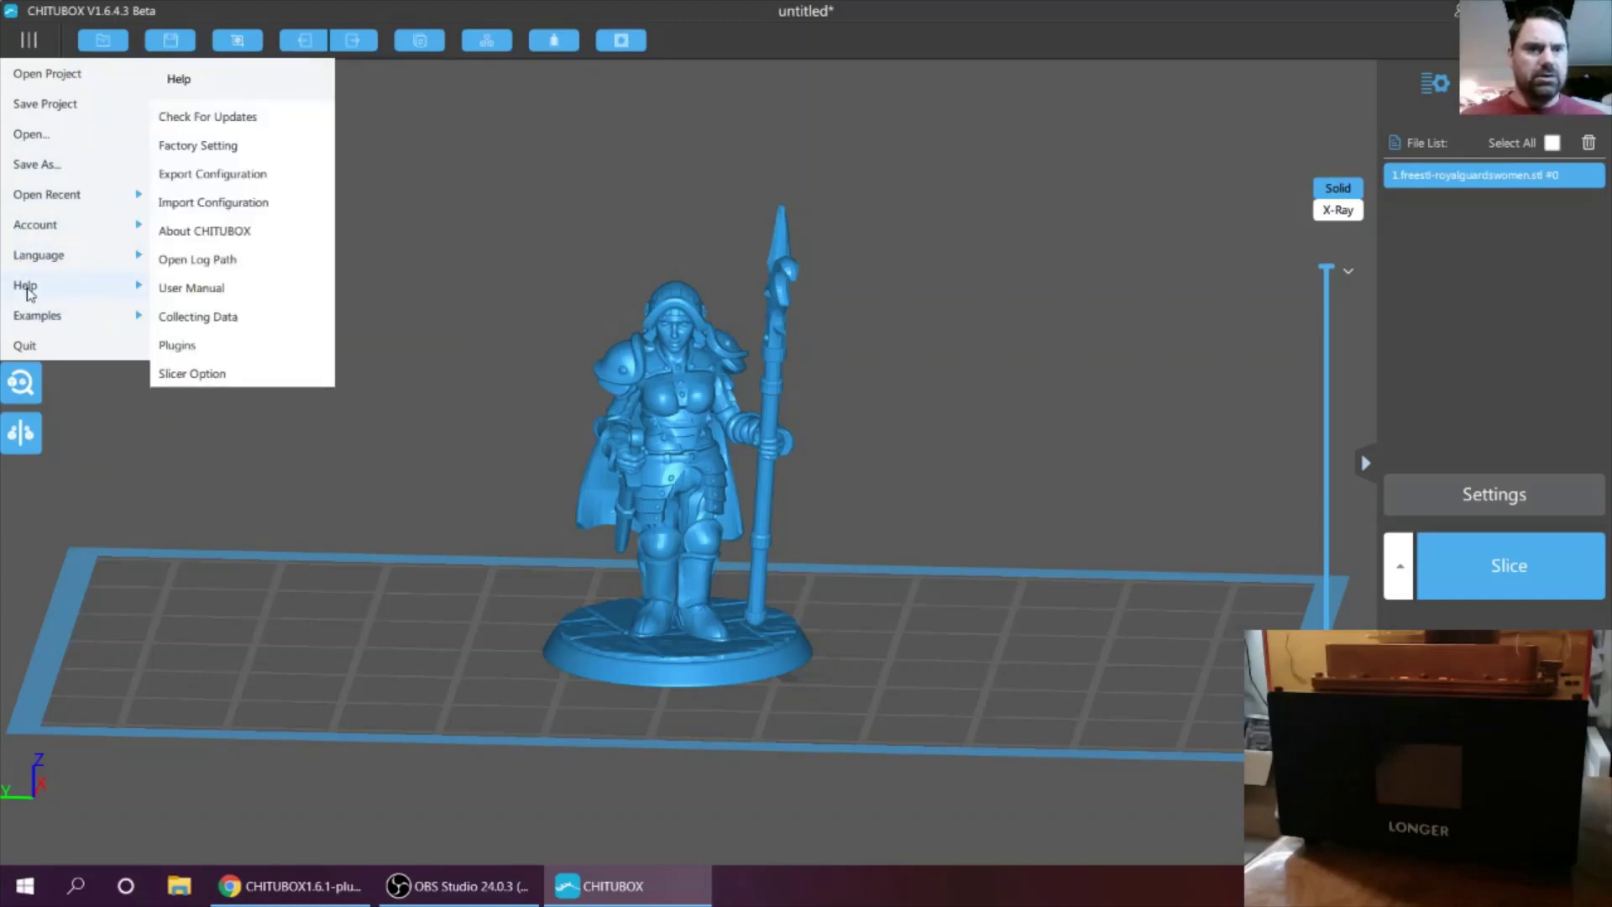
click(178, 346)
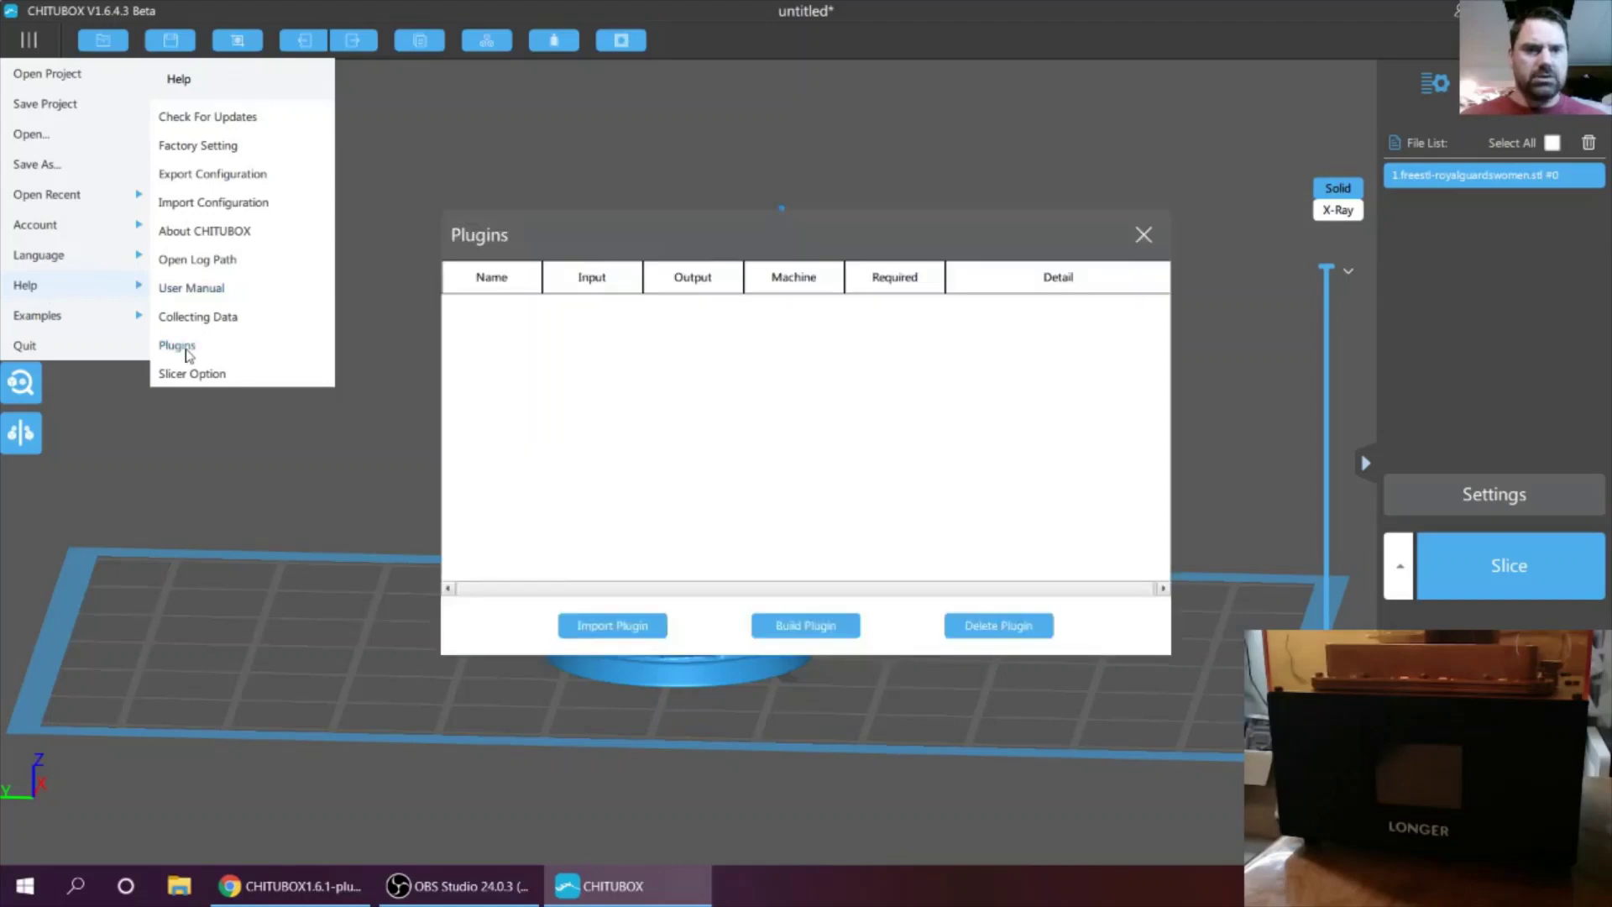
Step: Import the Longer3d-Orange30-Windows64bit-V1.3 (1).CHplugin file from the plugins folder of ChiTuBox64 1.6.4.3 Beta in Program Files
click(598, 632)
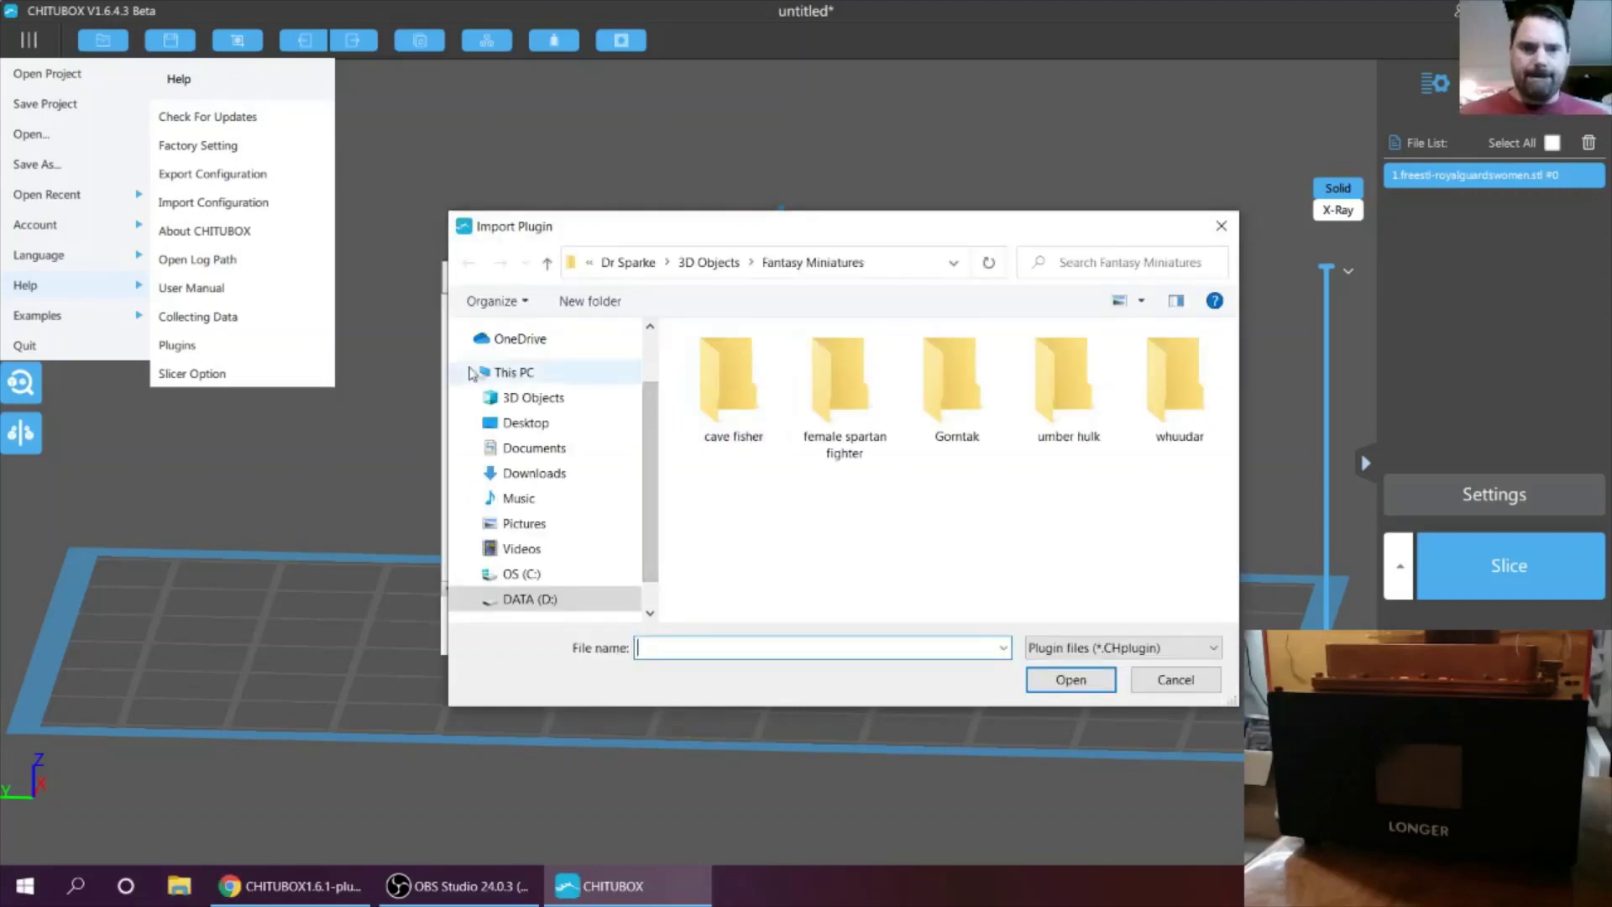
scroll(483, 458, down, 1)
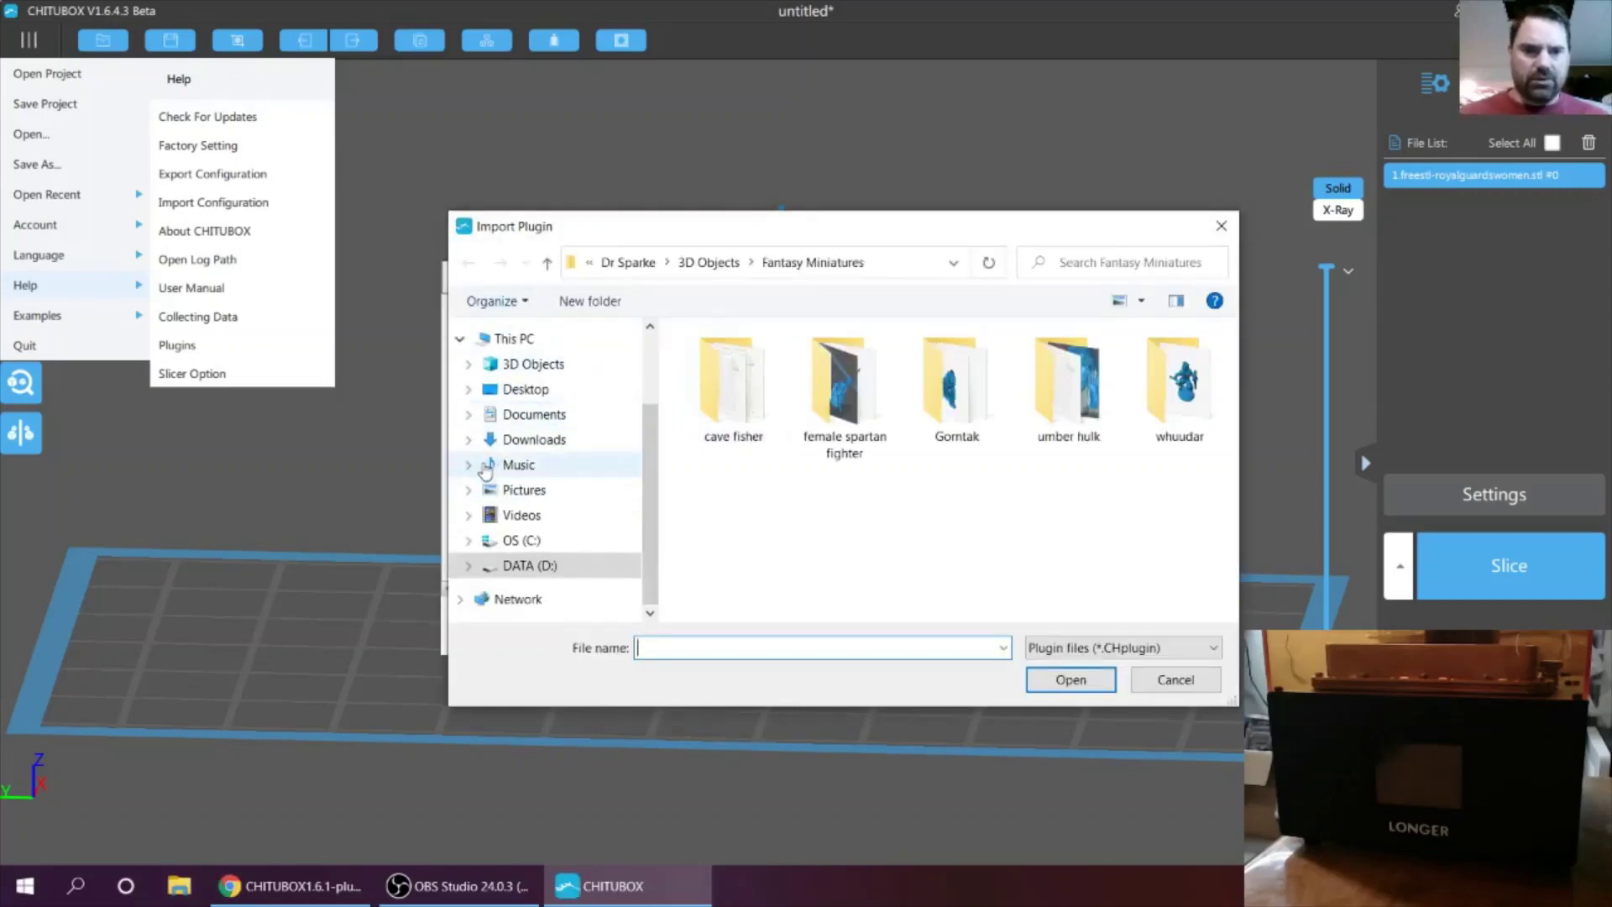
click(466, 542)
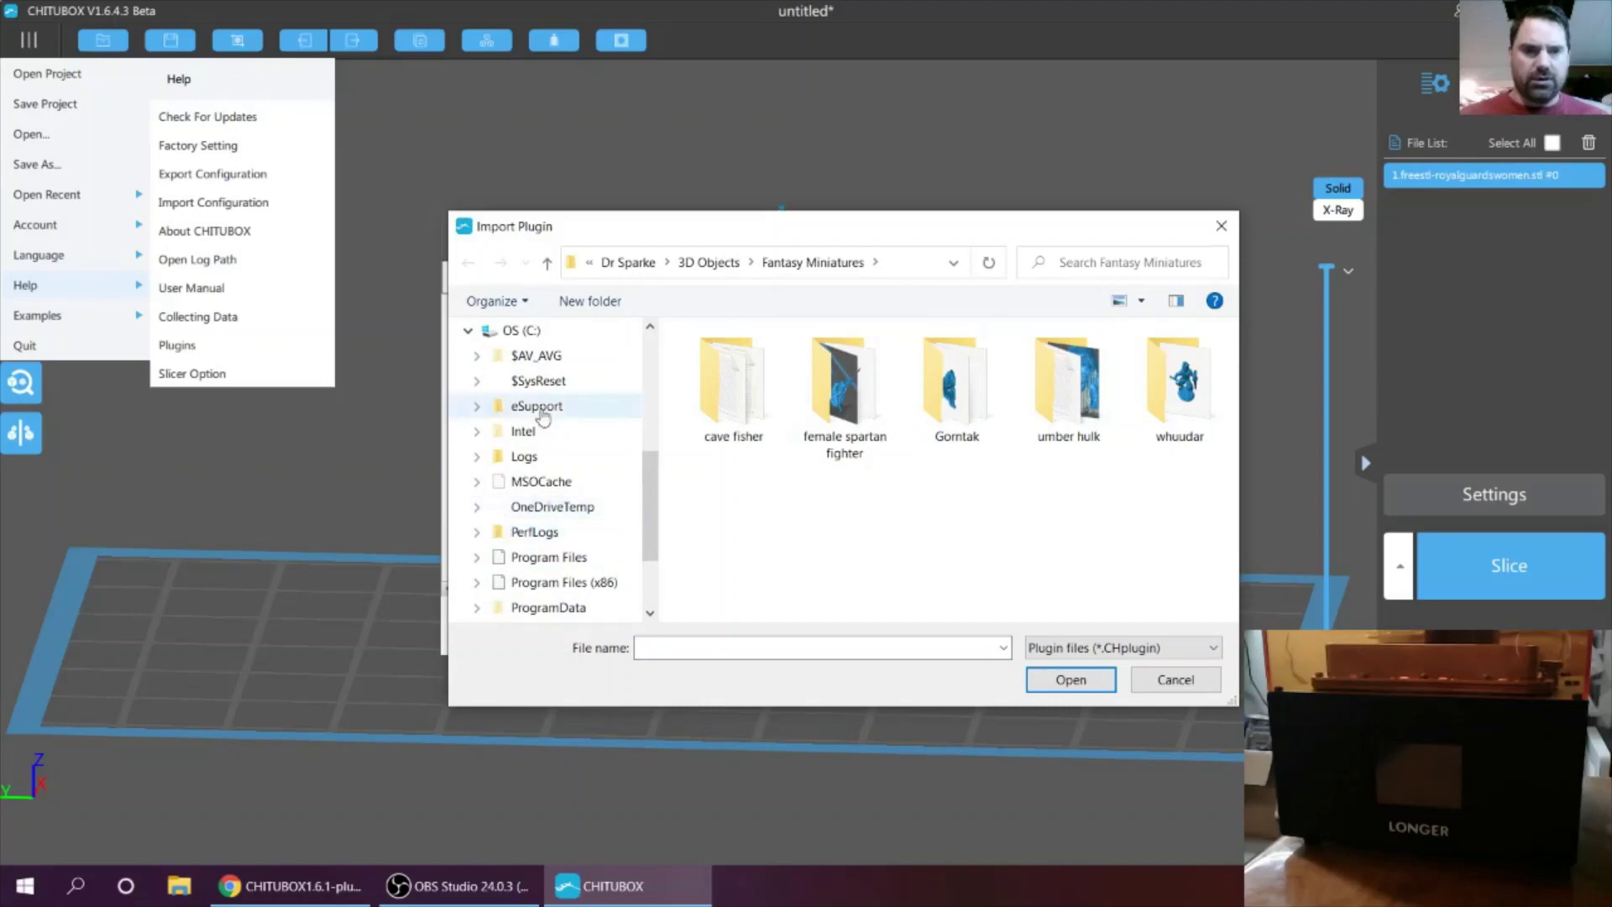
click(477, 558)
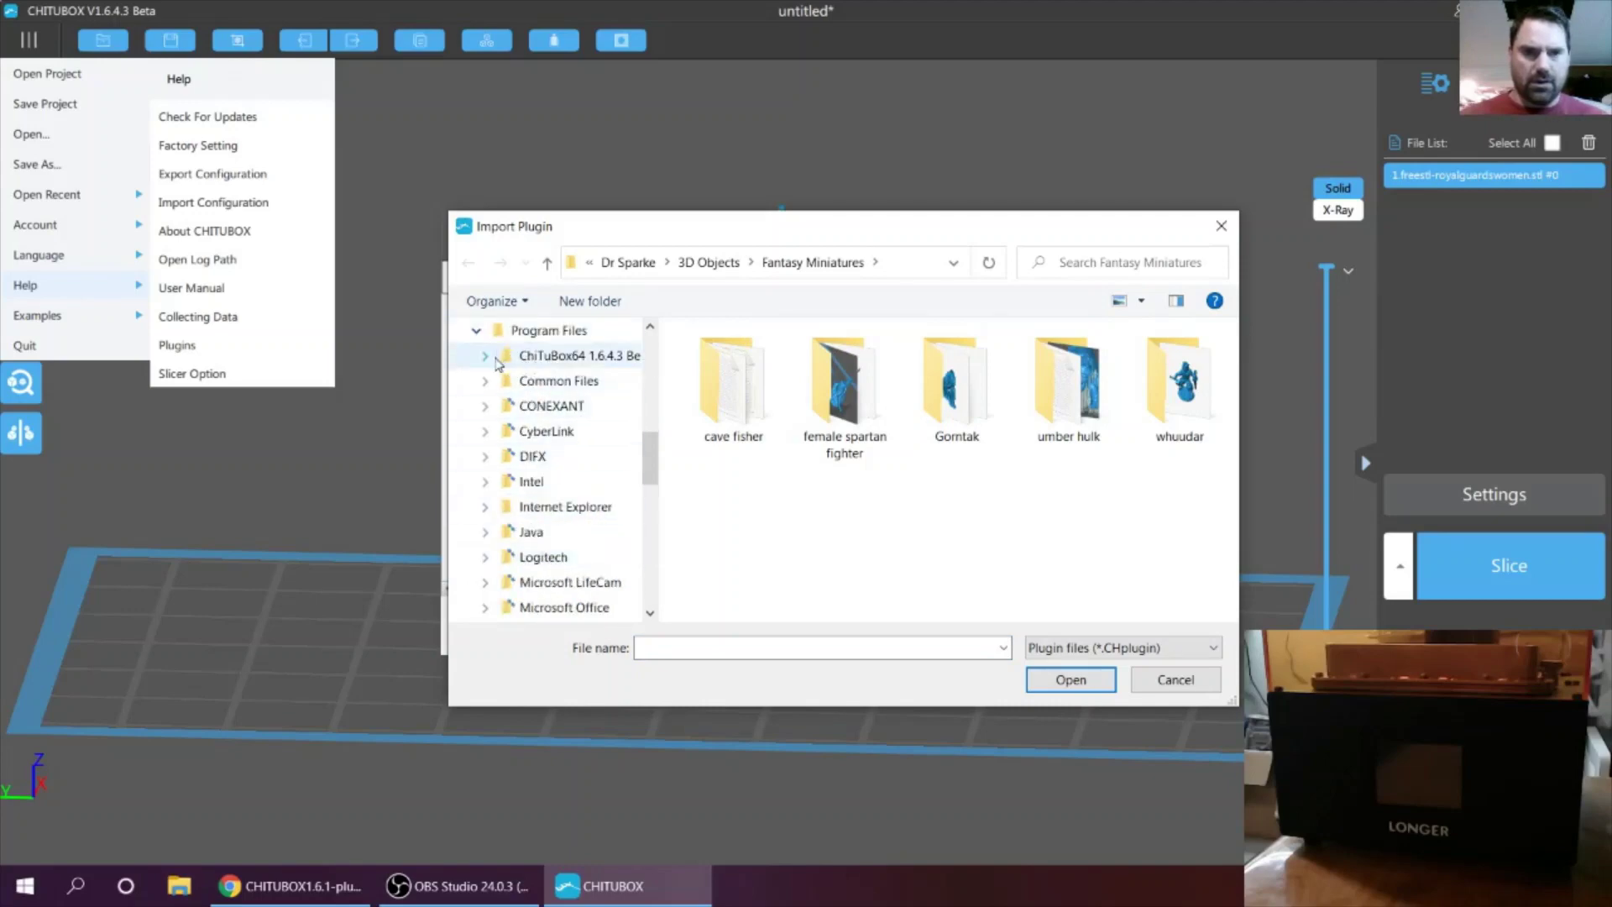
click(485, 356)
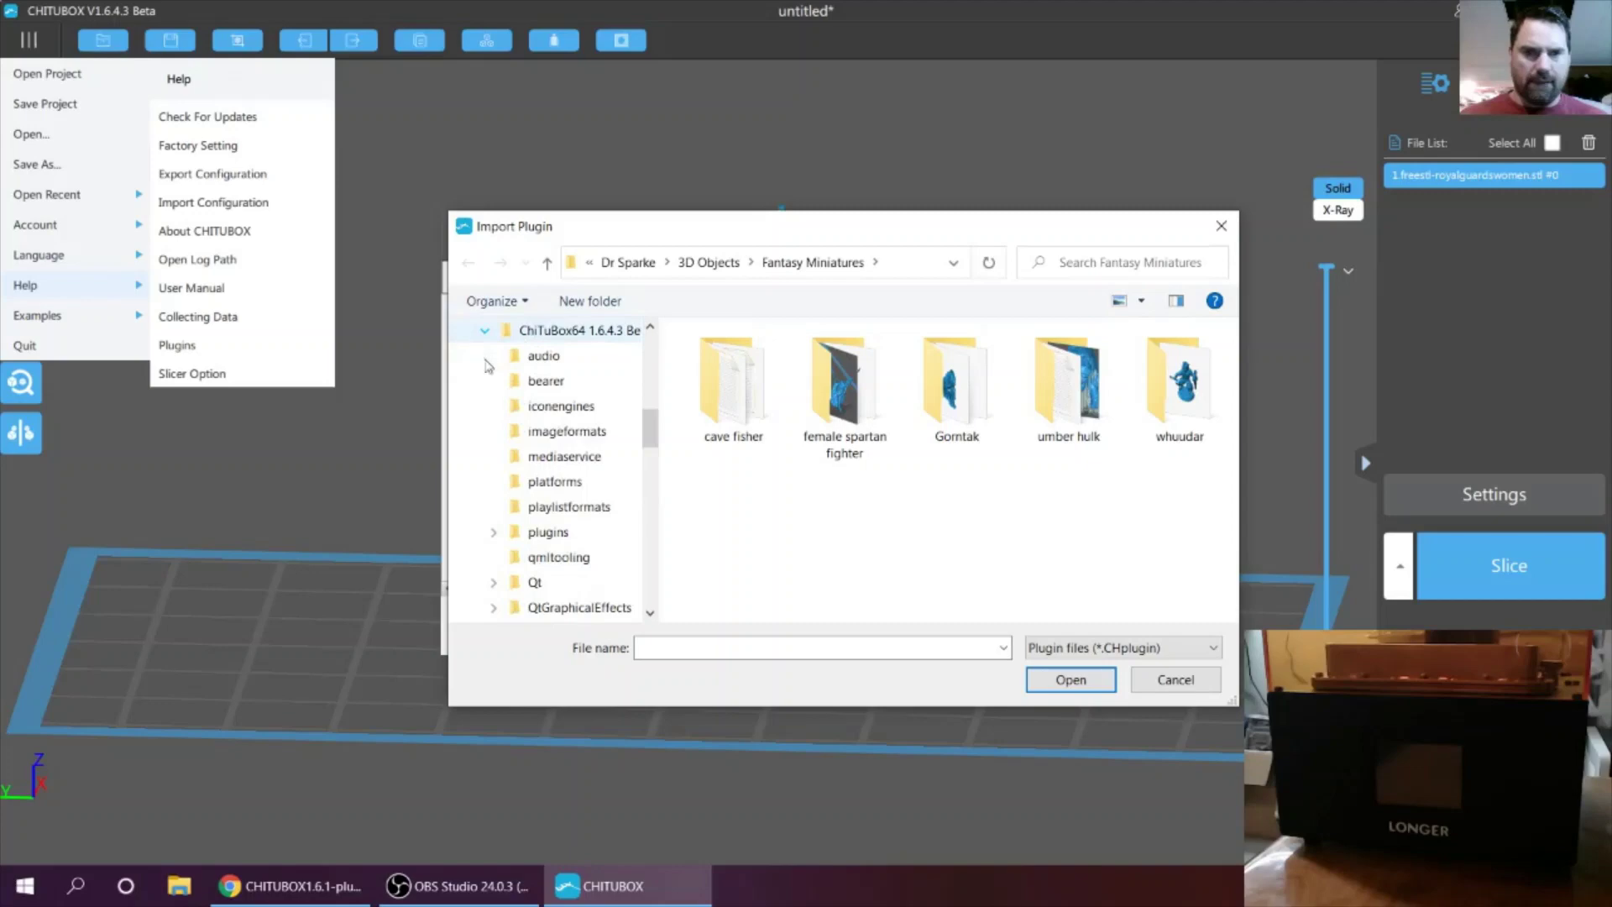
click(552, 532)
click(733, 388)
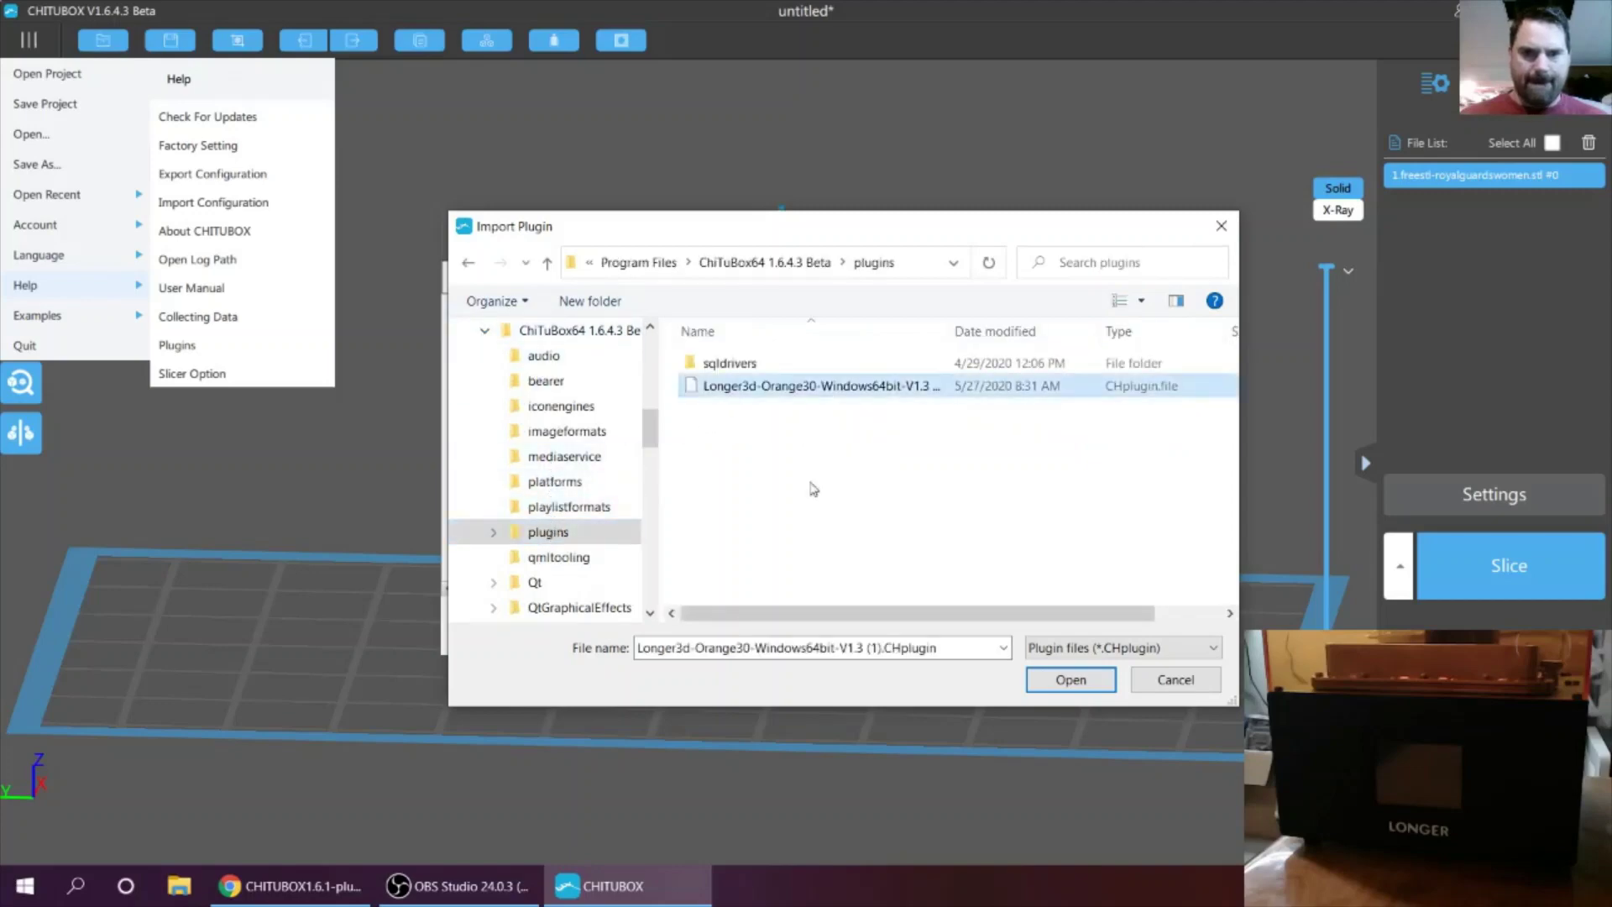
click(1051, 684)
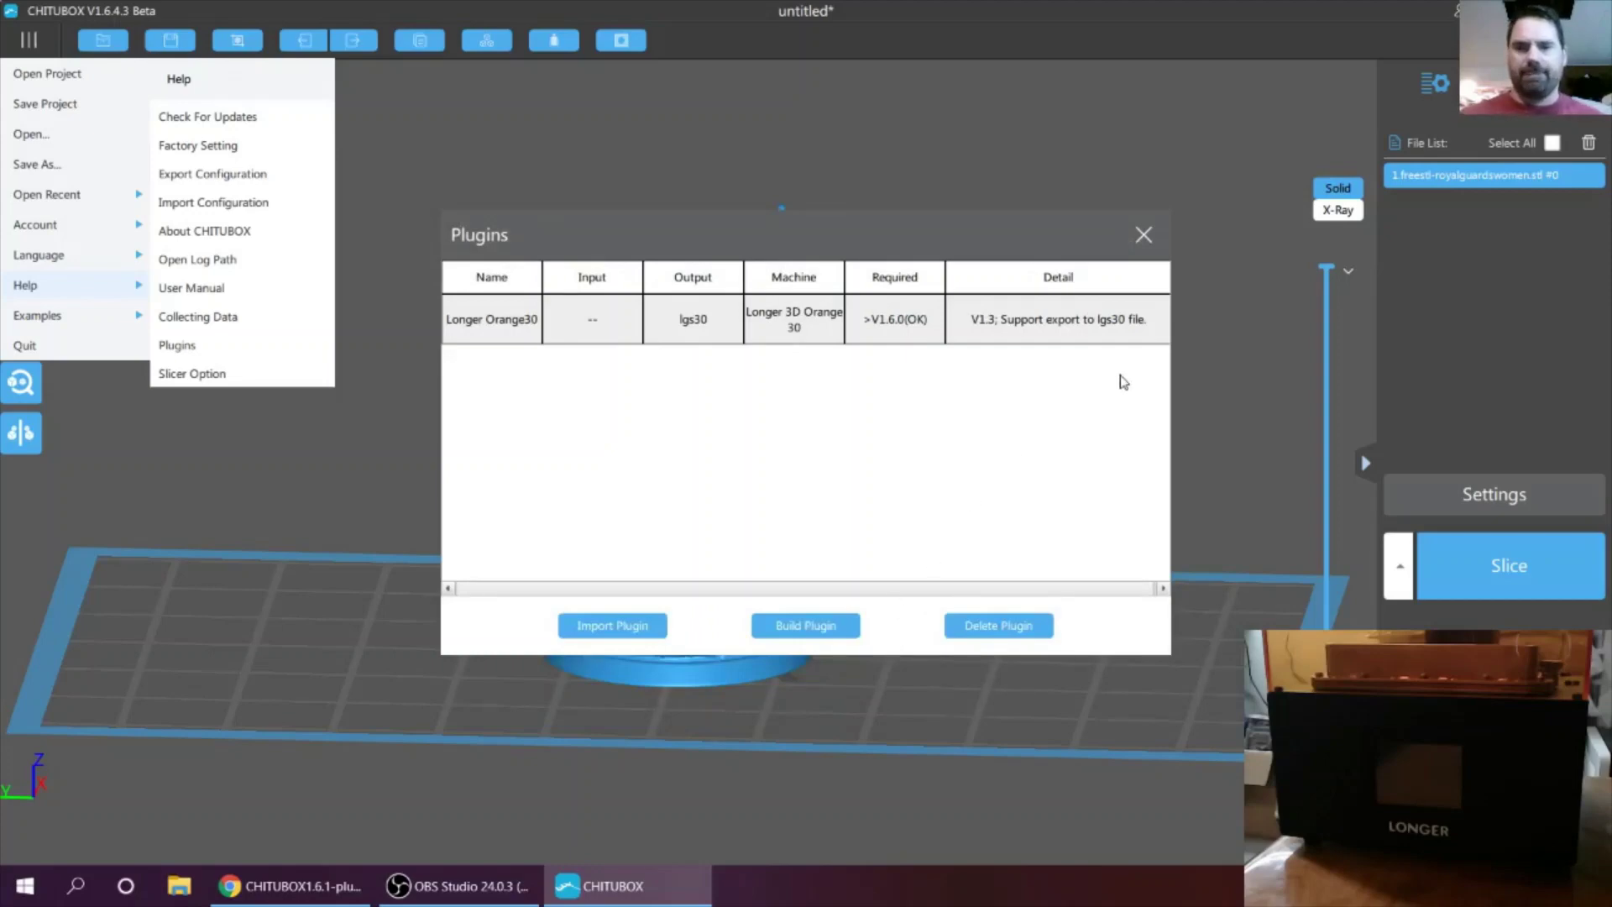
Step: Close the Plugins window and add the Longer 3D Orange30 as a new machine in the printer settings
click(1142, 236)
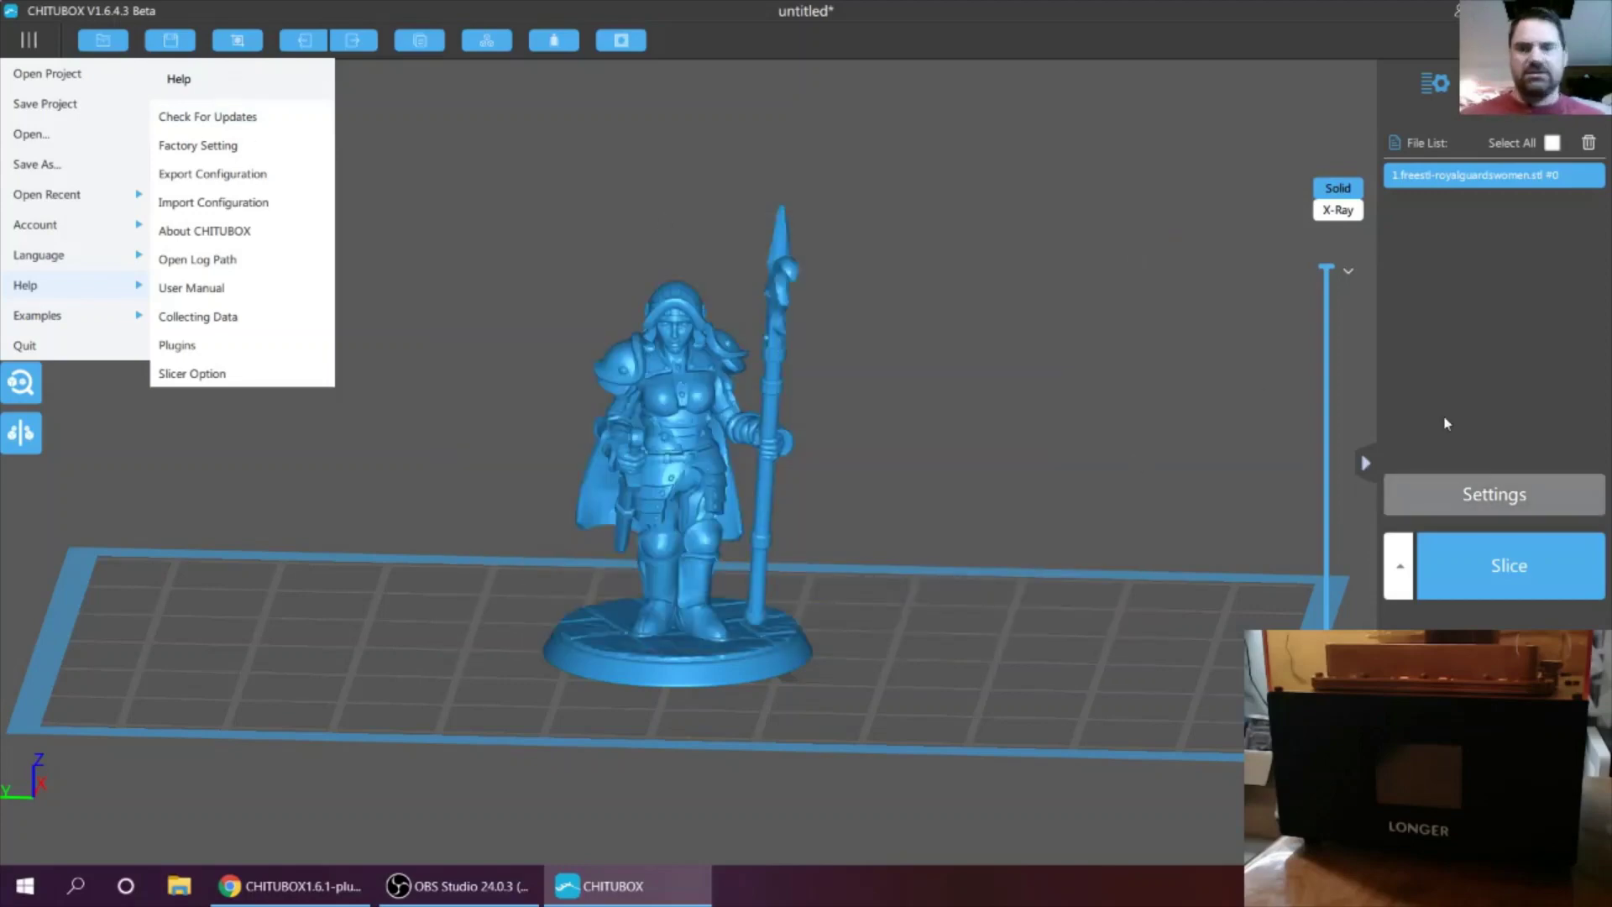
click(1482, 406)
click(1475, 503)
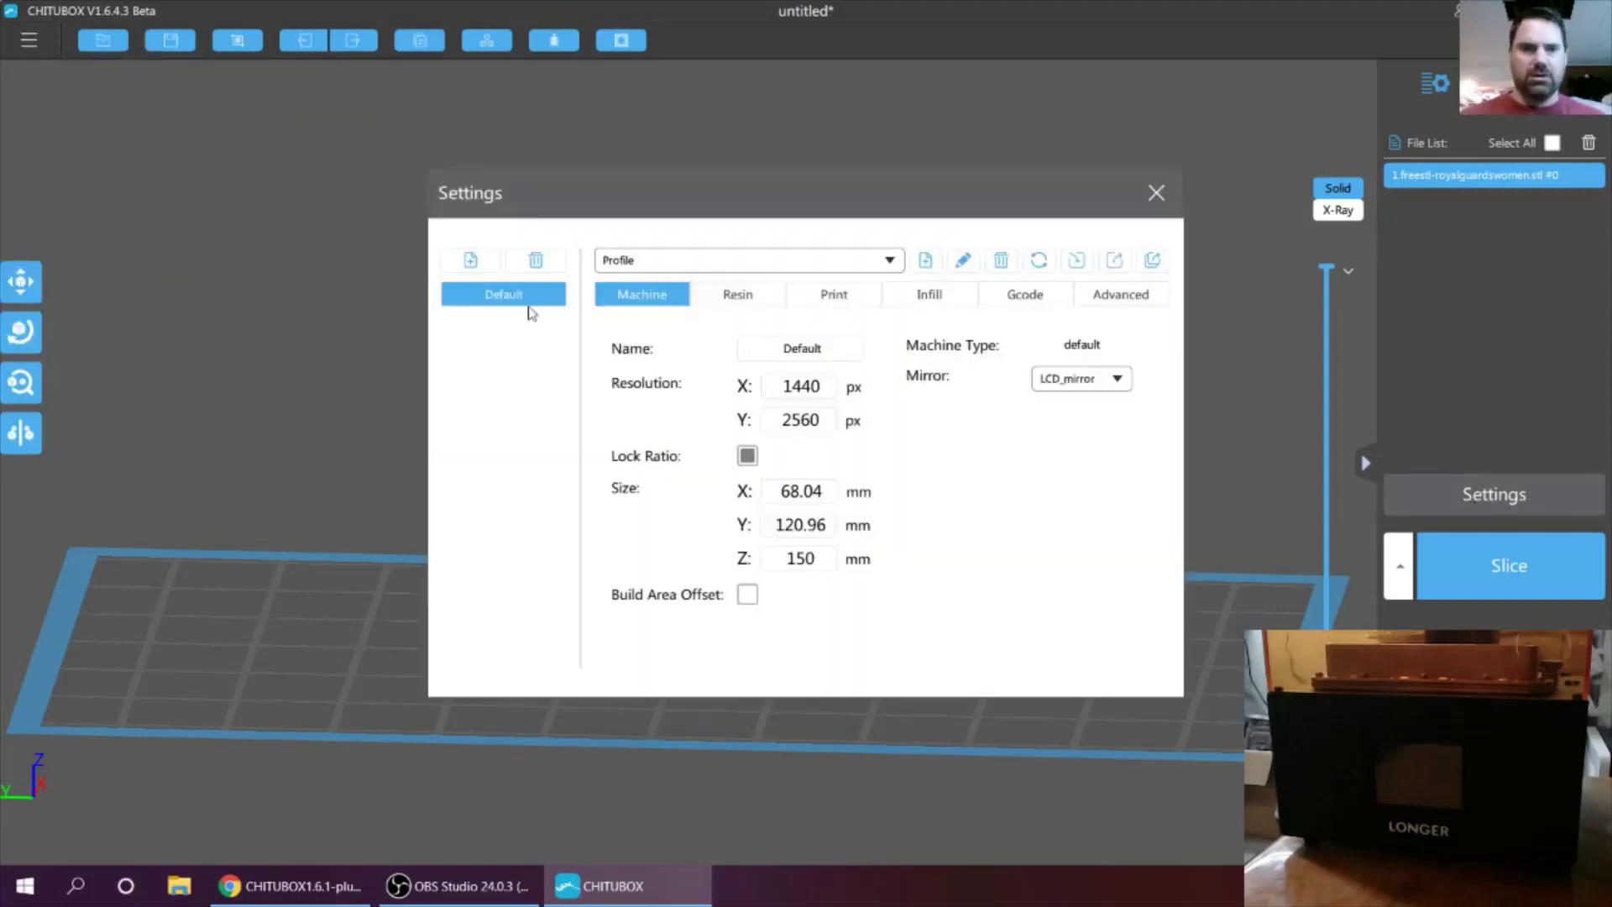
click(468, 262)
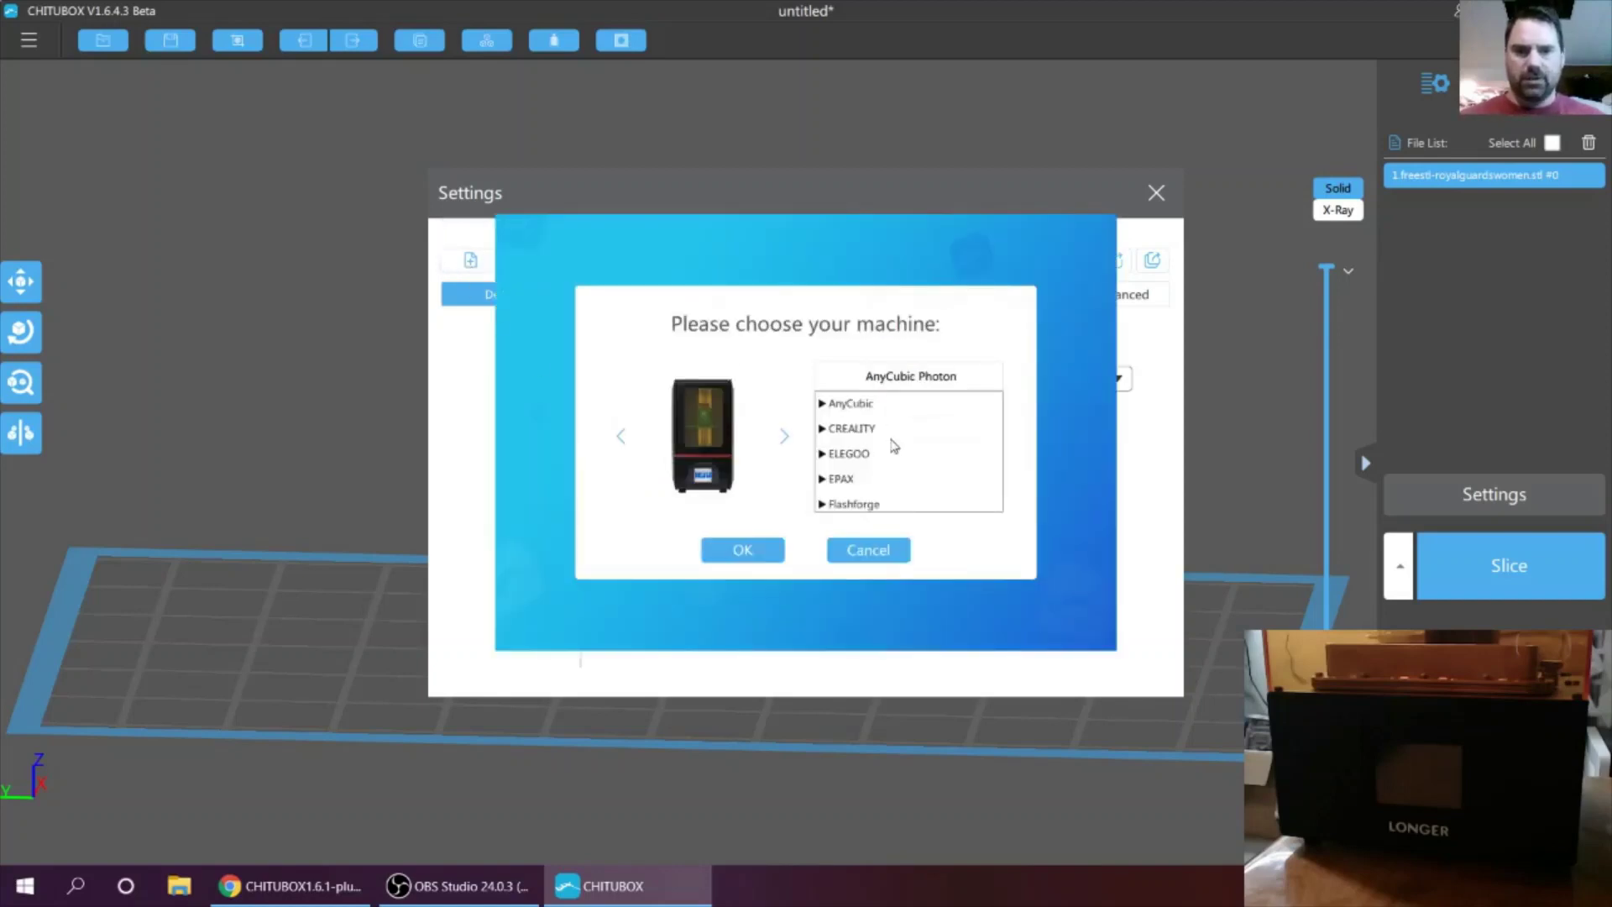
scroll(893, 444, down, 1)
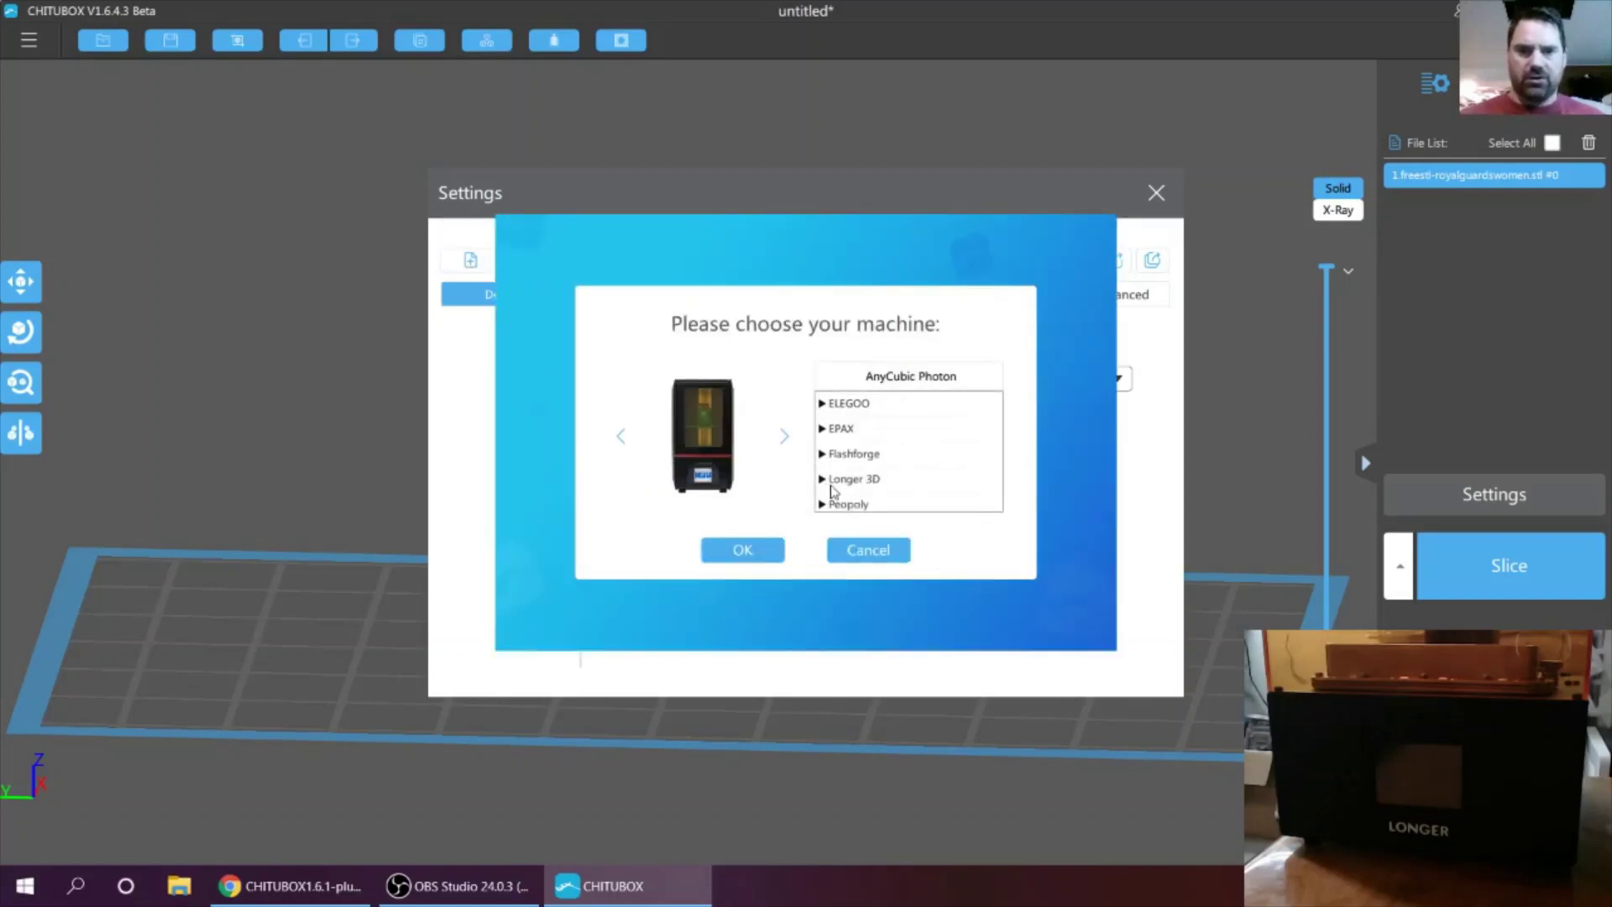
click(831, 480)
scroll(966, 452, down, 2)
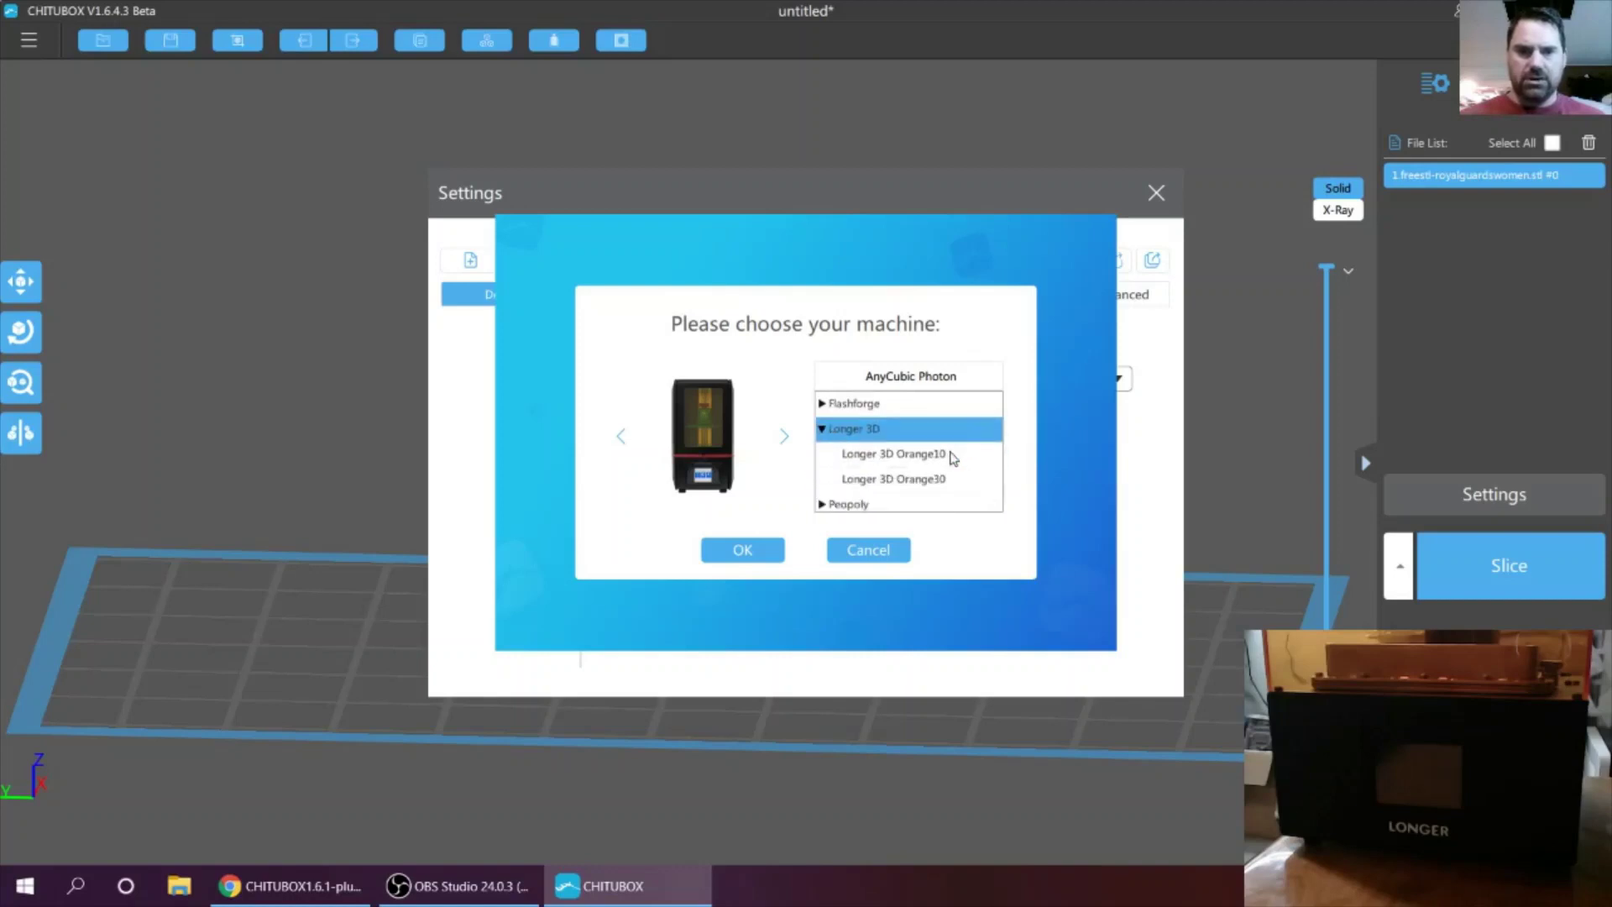
click(890, 479)
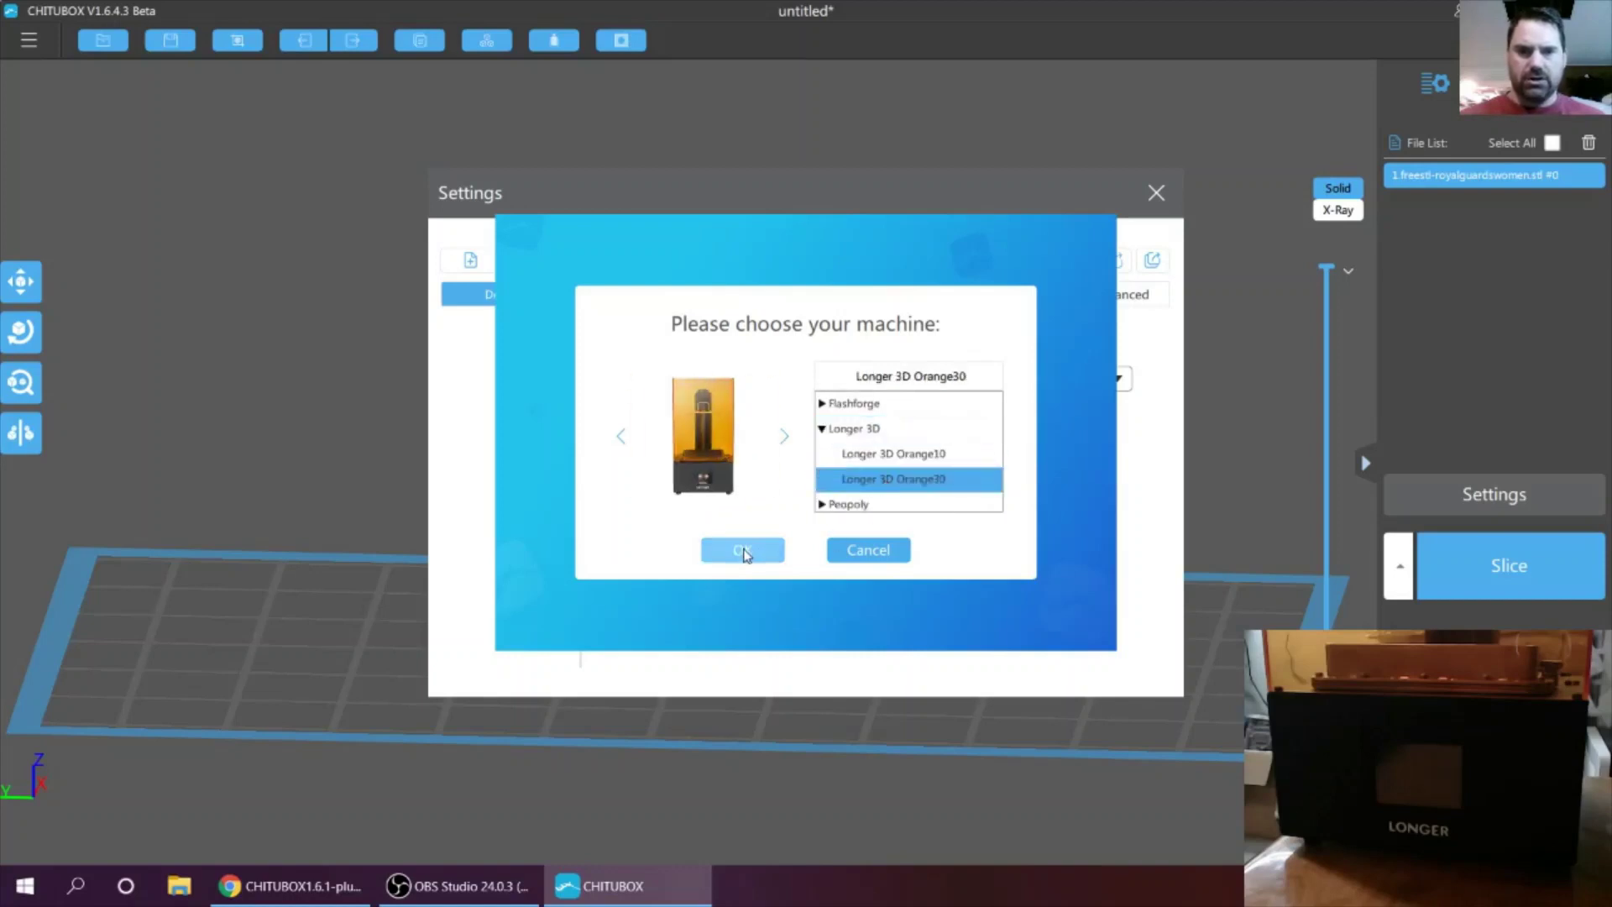
click(743, 550)
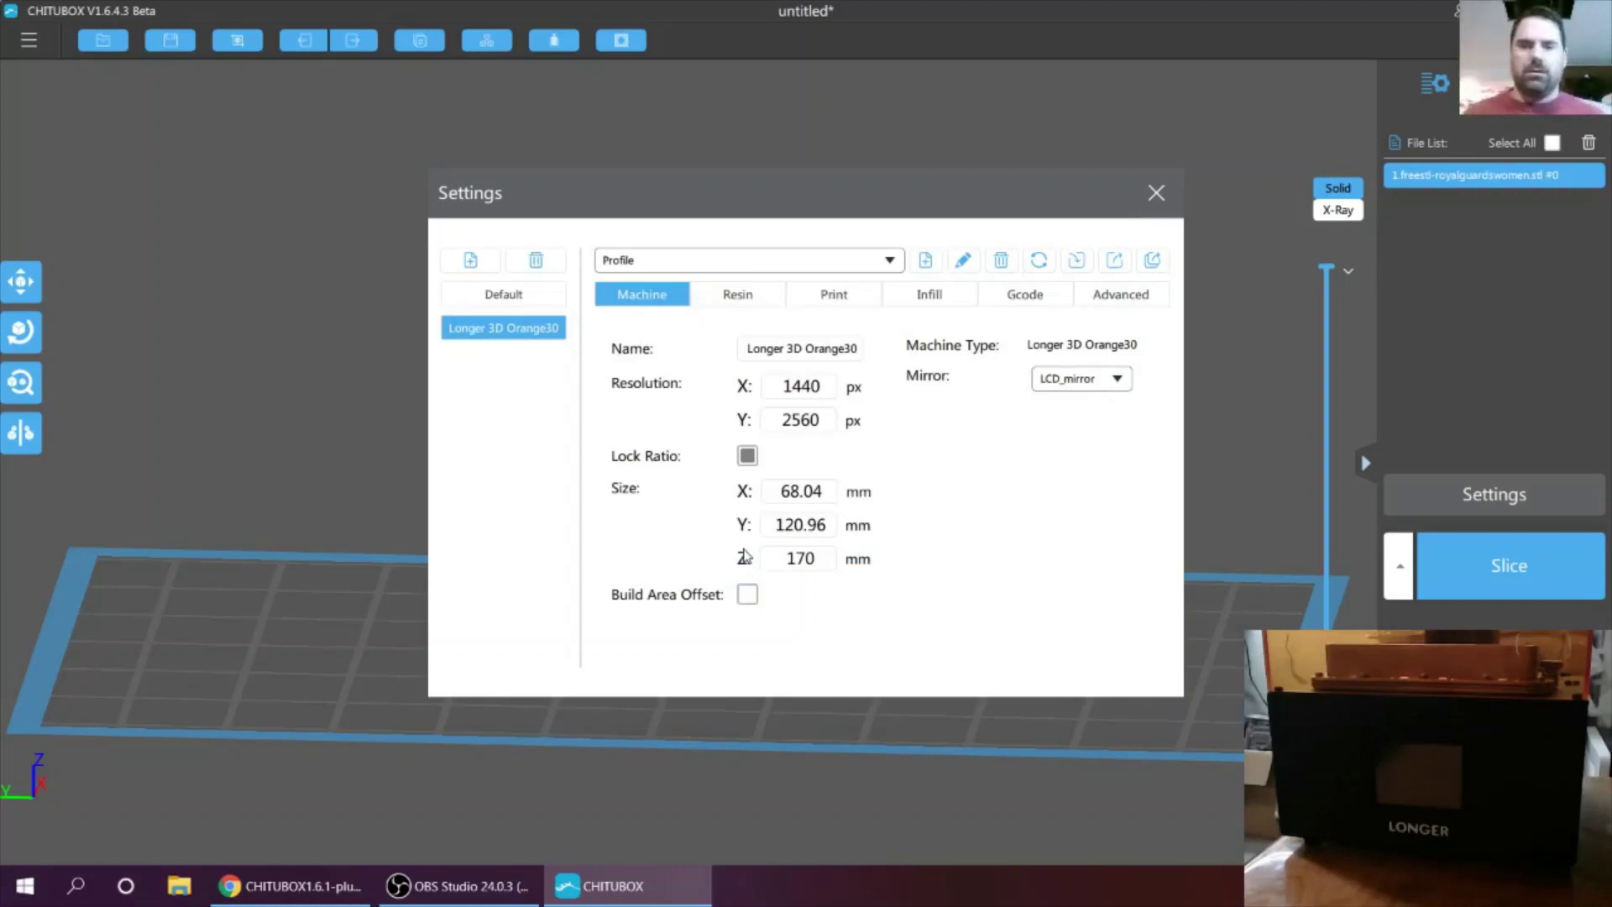
click(1157, 195)
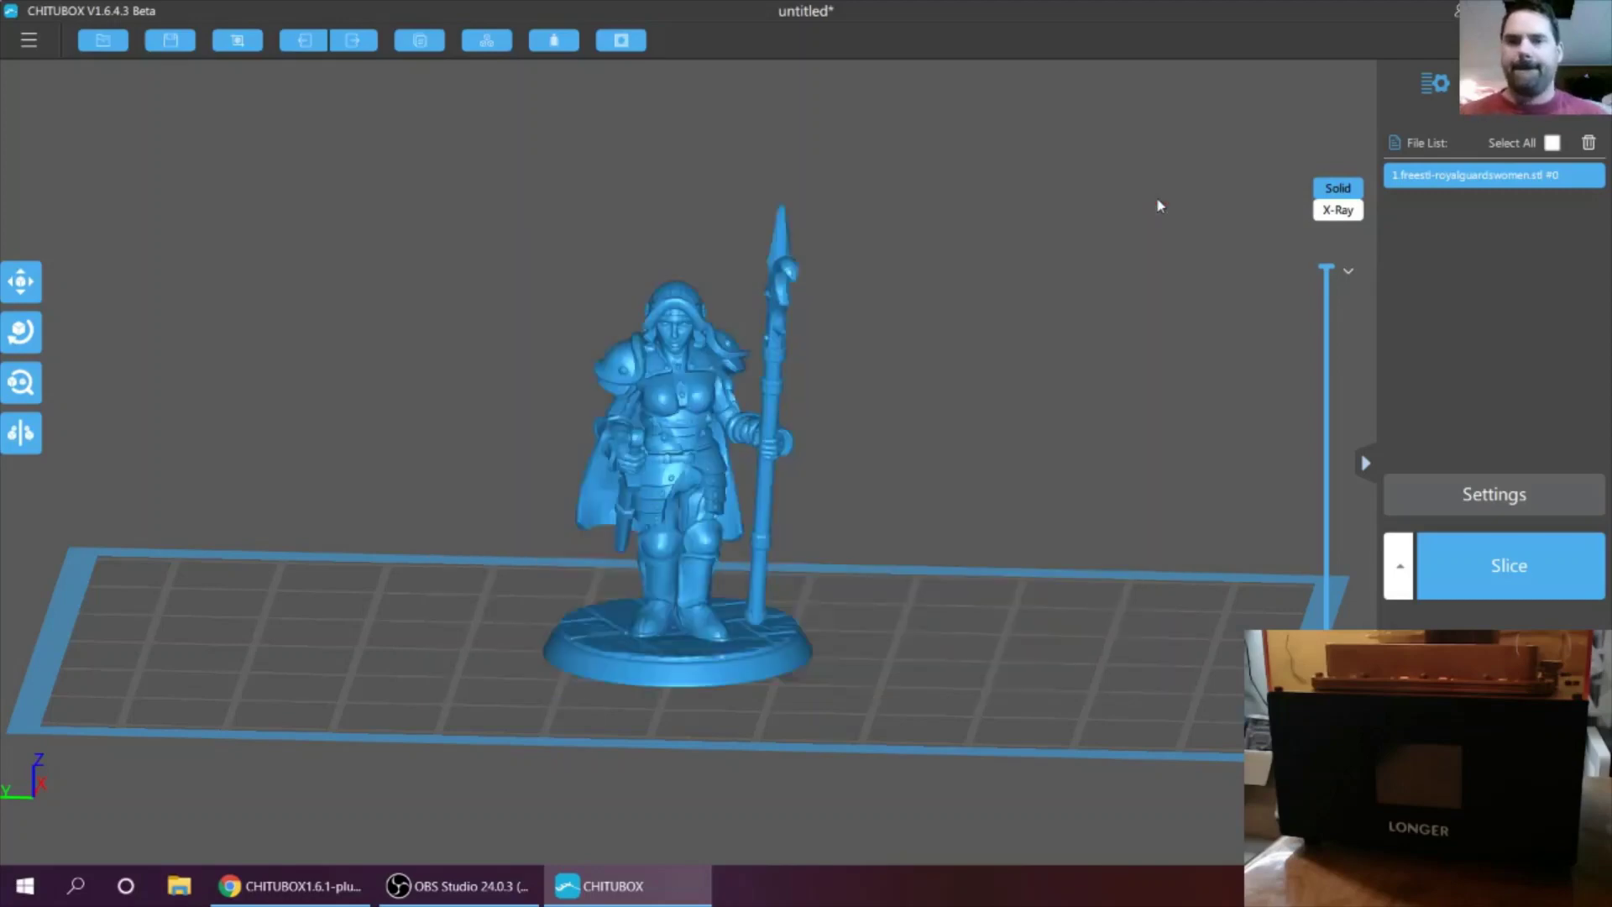
Step: Remove the freestl-royalguardswomen.stl model and browse for a new model file in the Fantasy Miniatures folder of 3D Objects
scroll(950, 277, down, 2)
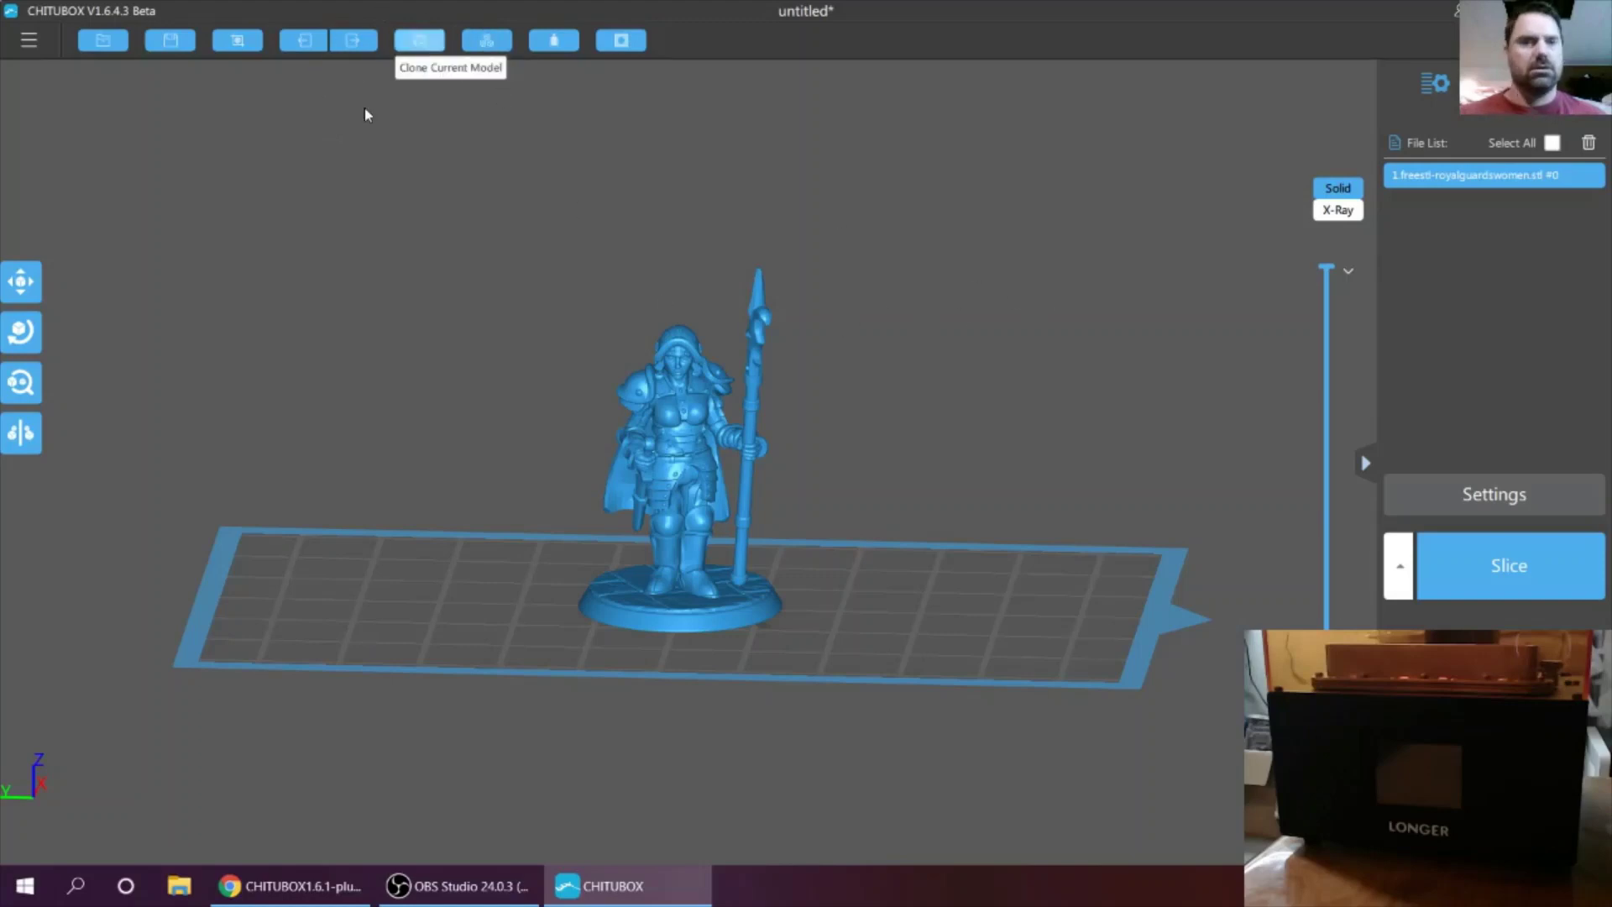
click(1588, 144)
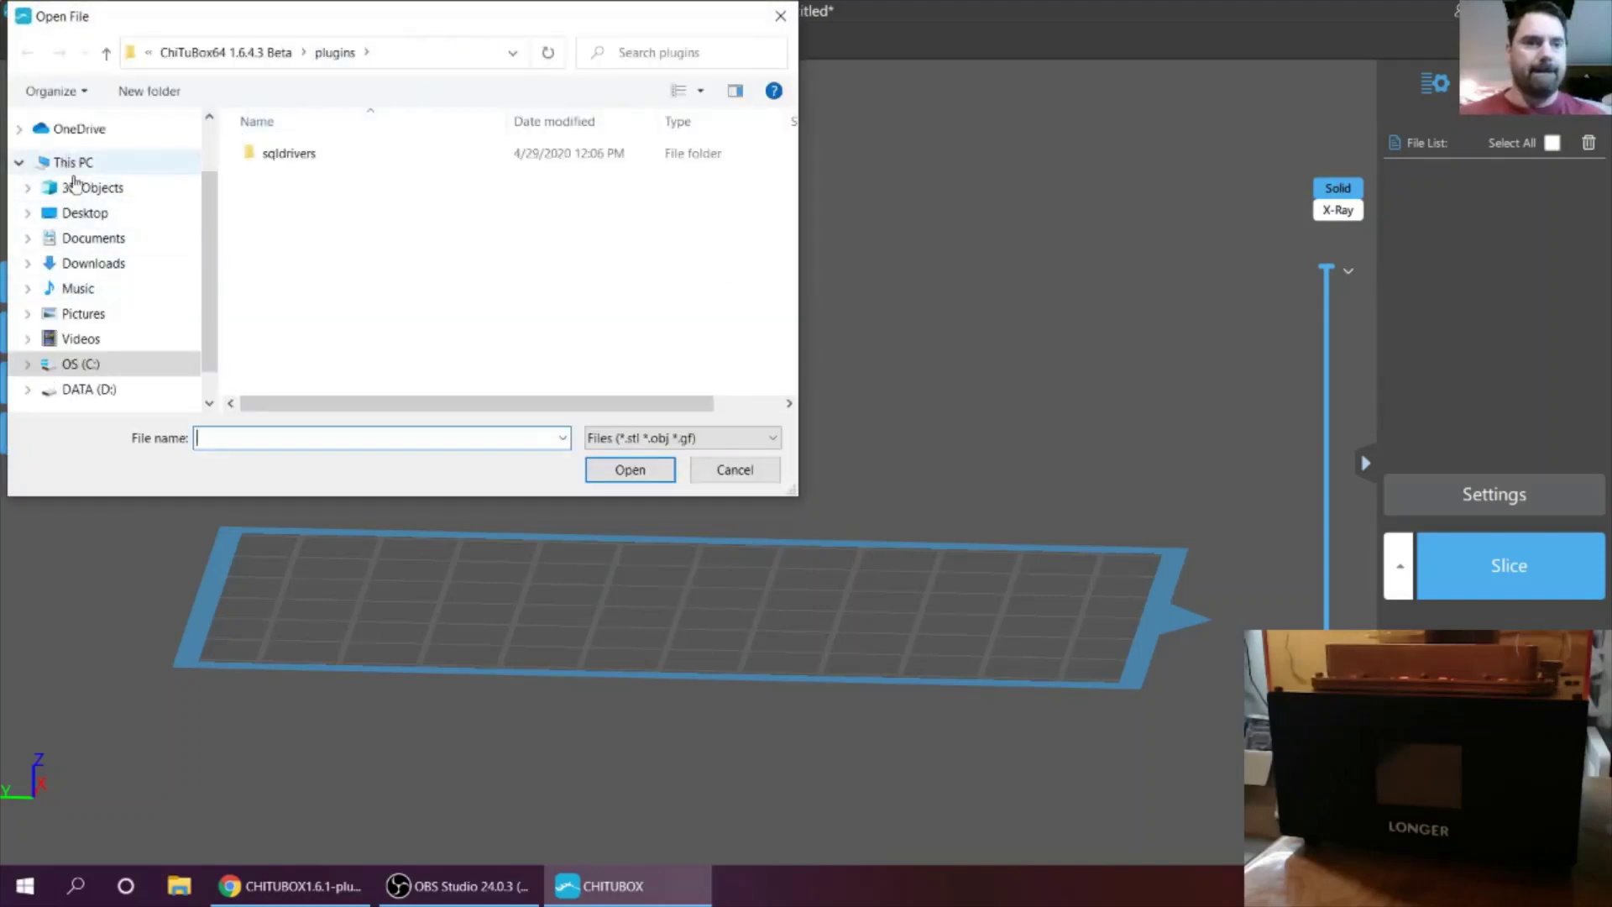
click(81, 195)
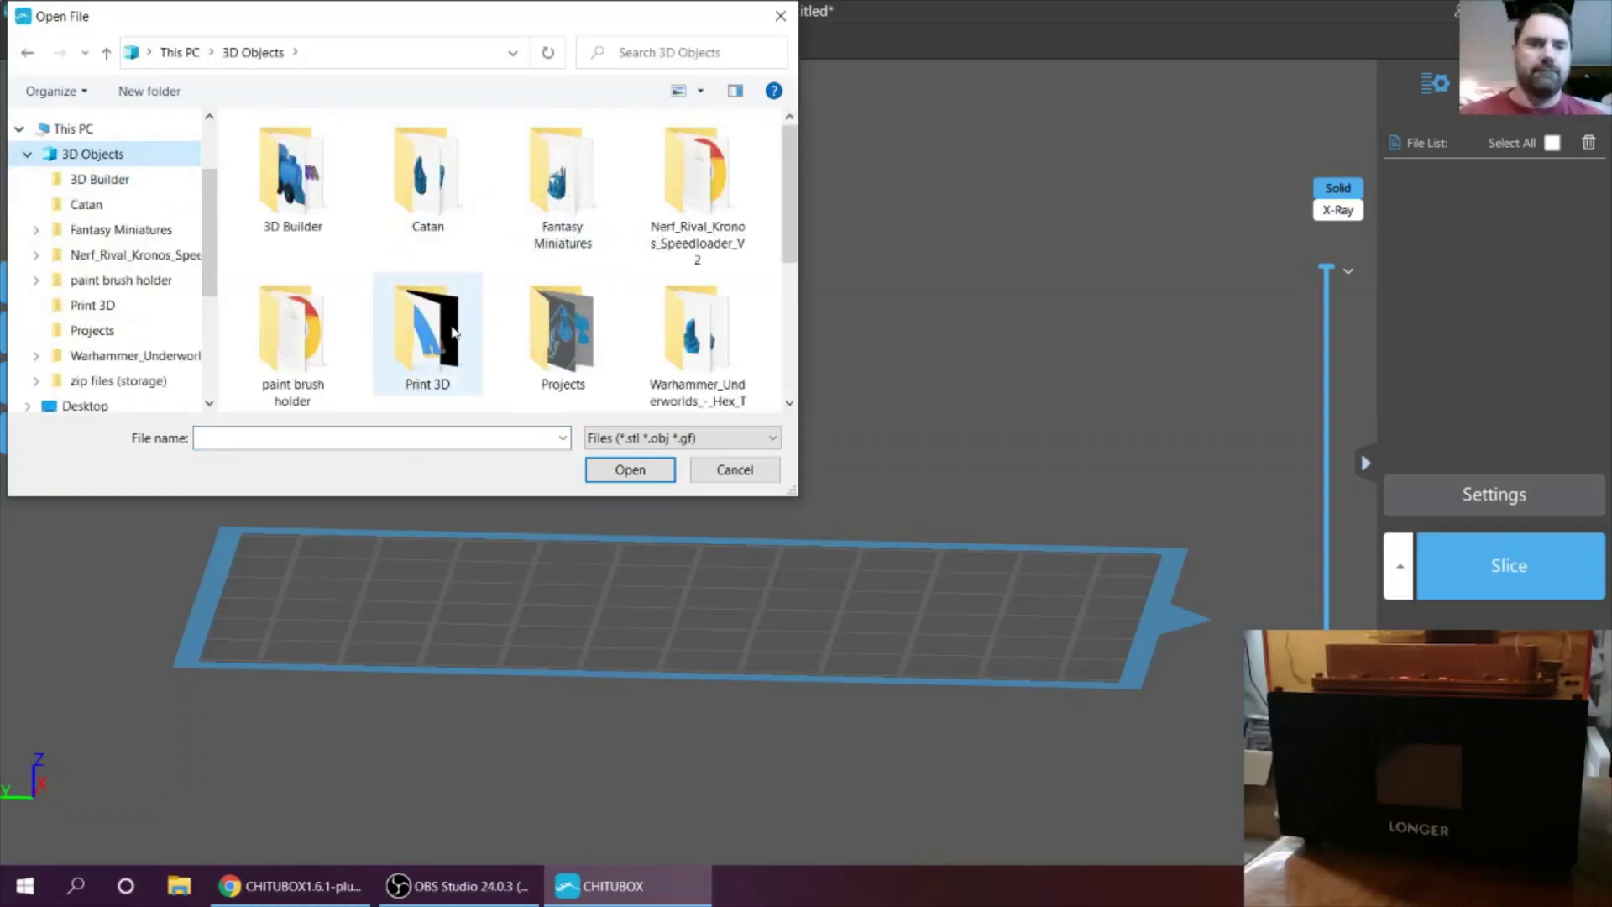
scroll(555, 336, down, 1)
scroll(546, 324, up, 1)
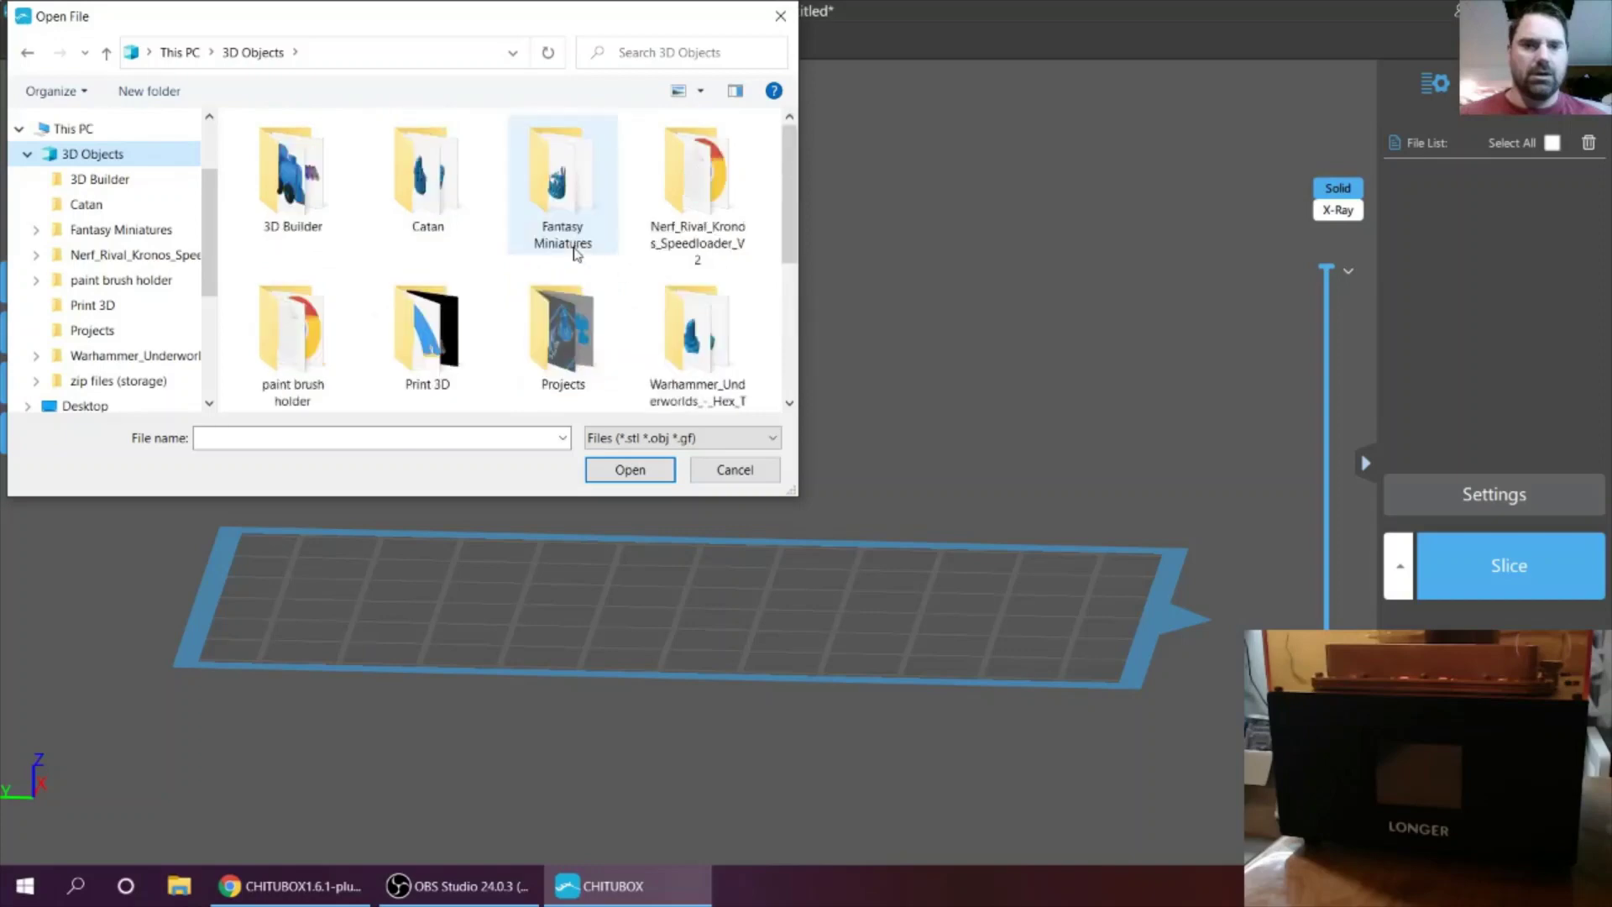
scroll(588, 247, down, 1)
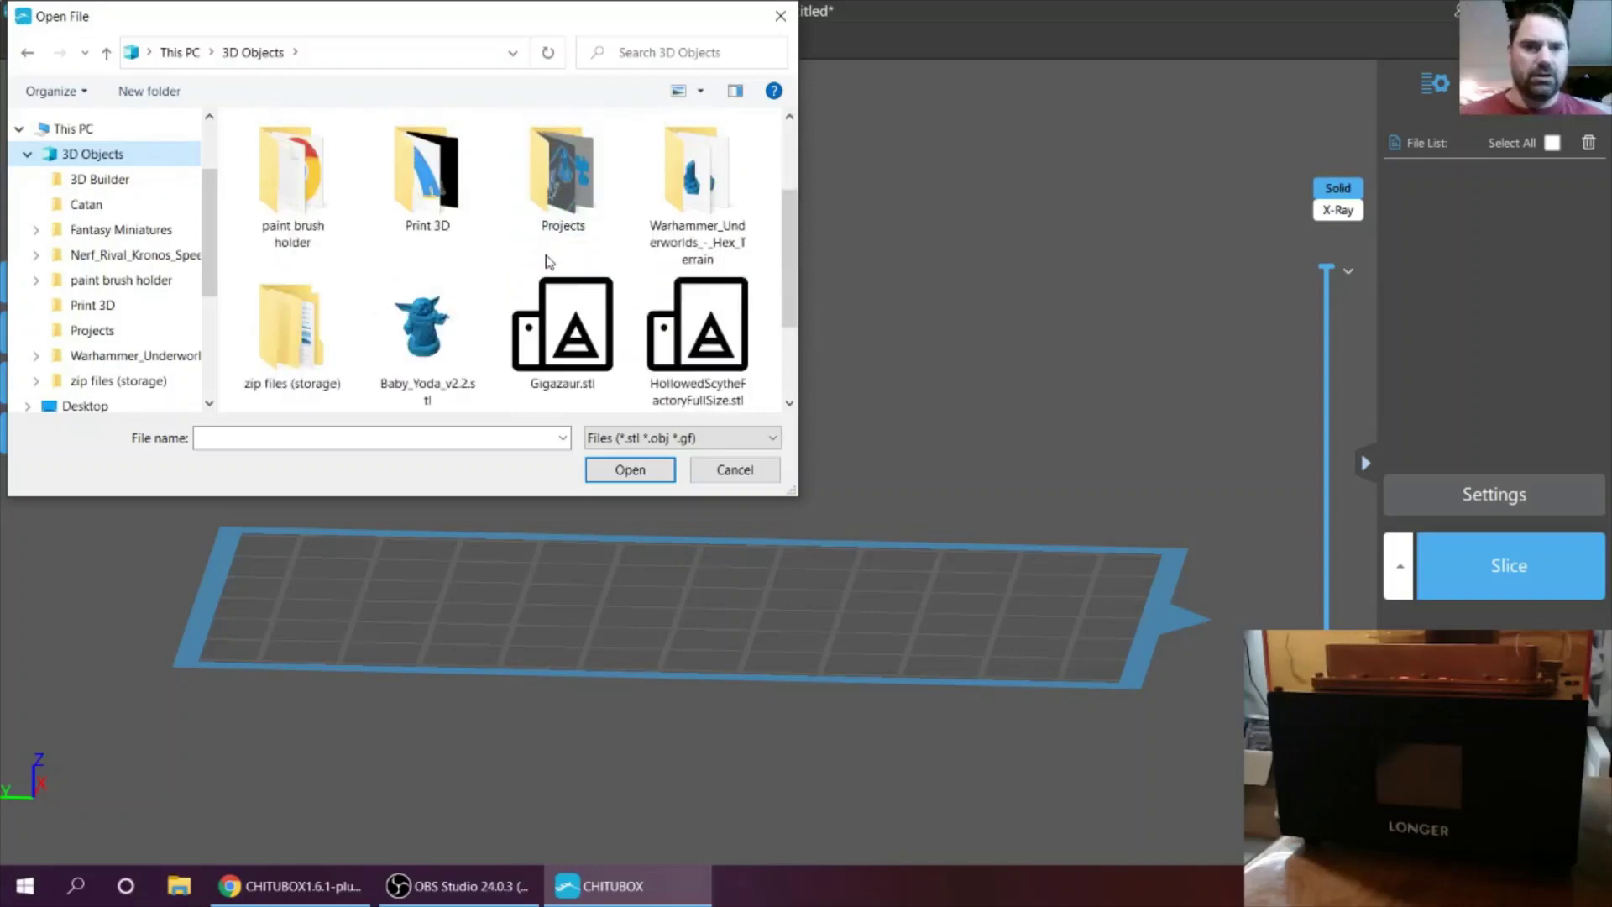
scroll(601, 243, down, 1)
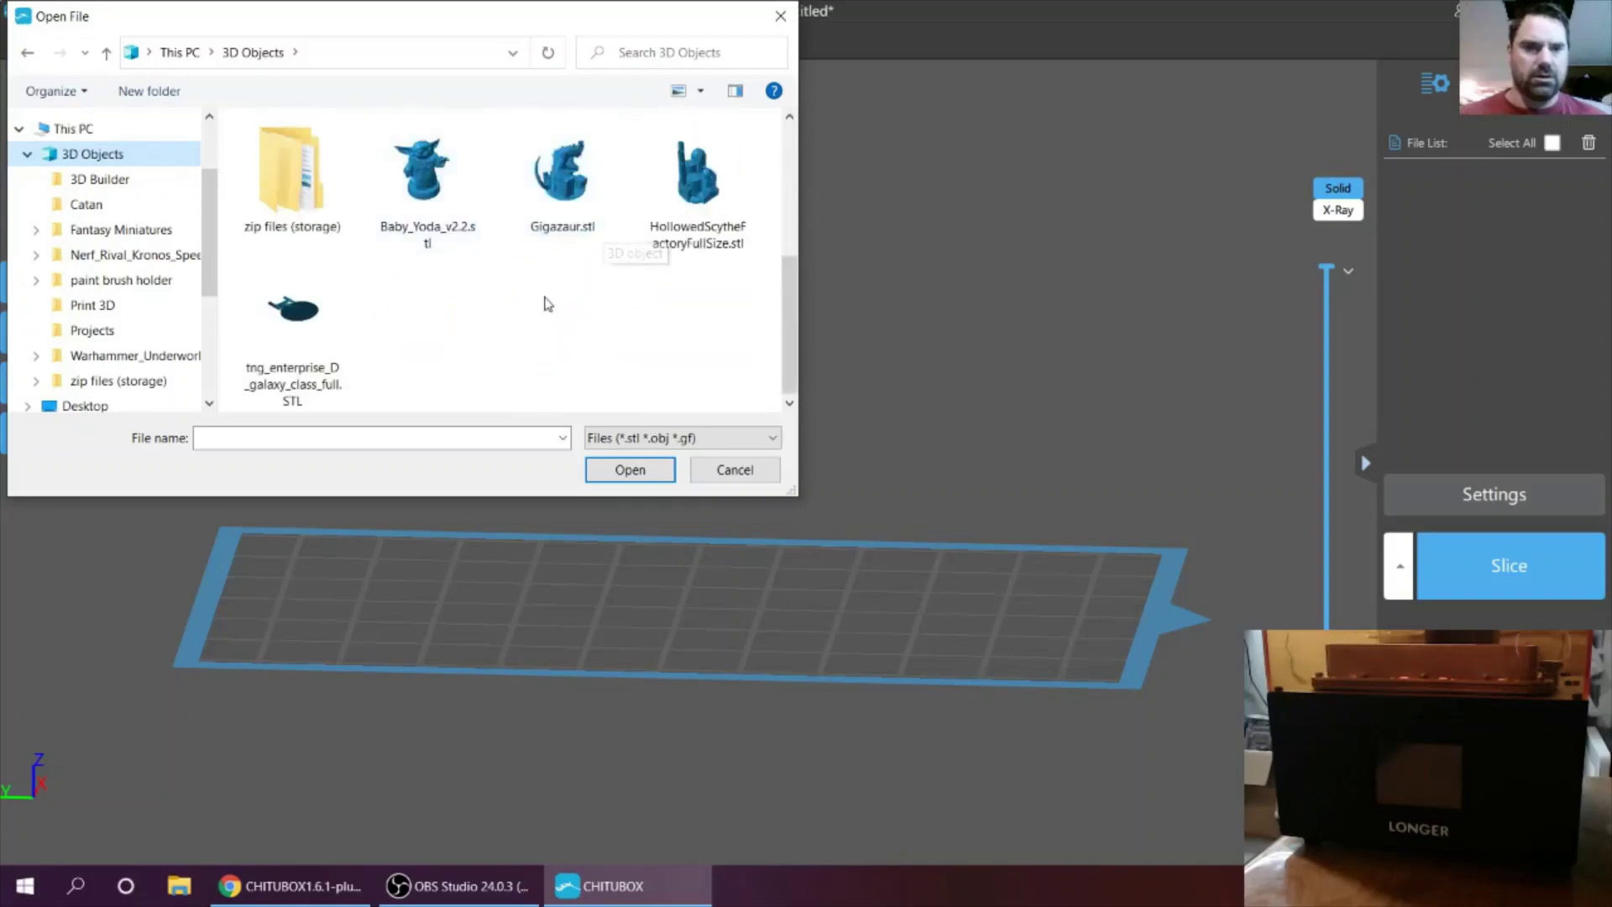
scroll(537, 296, up, 2)
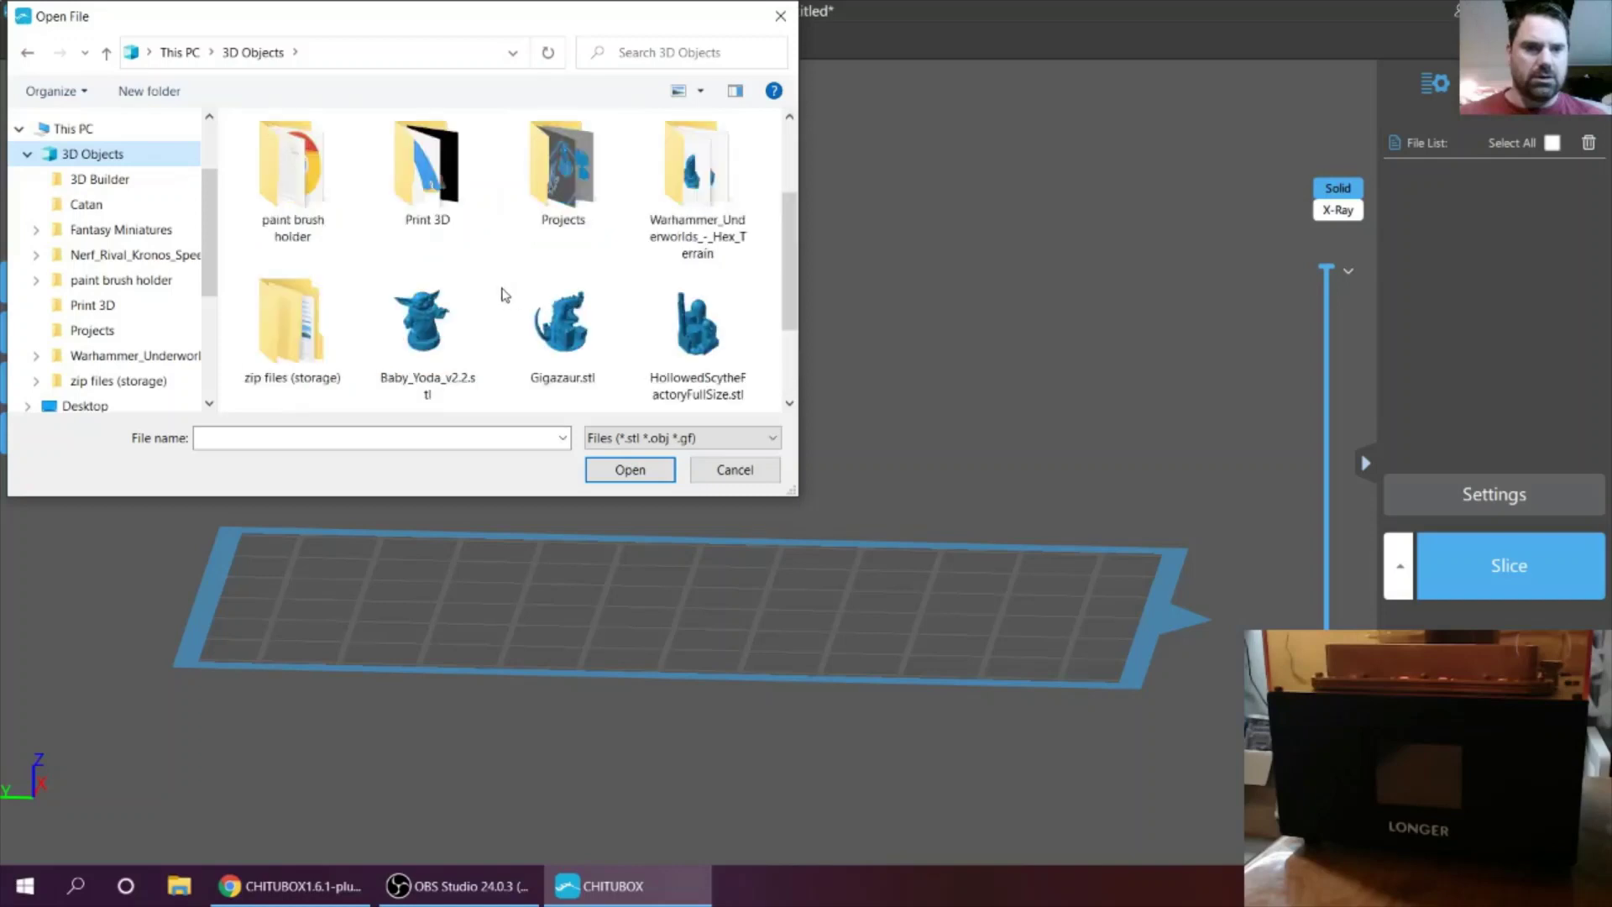
scroll(378, 273, down, 1)
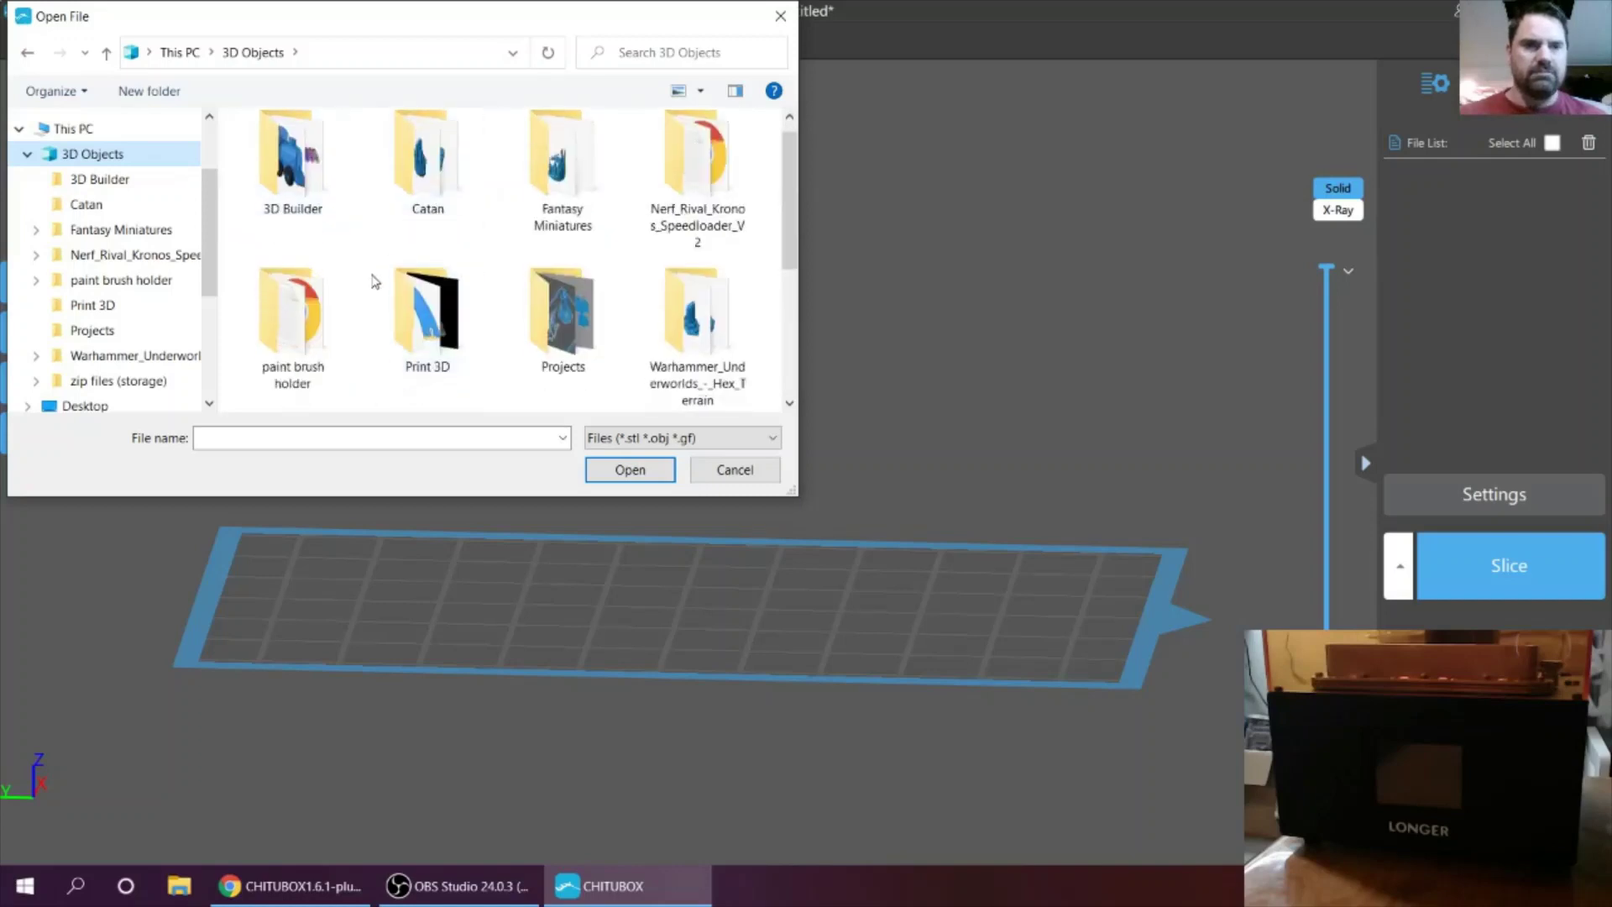
double_click(561, 162)
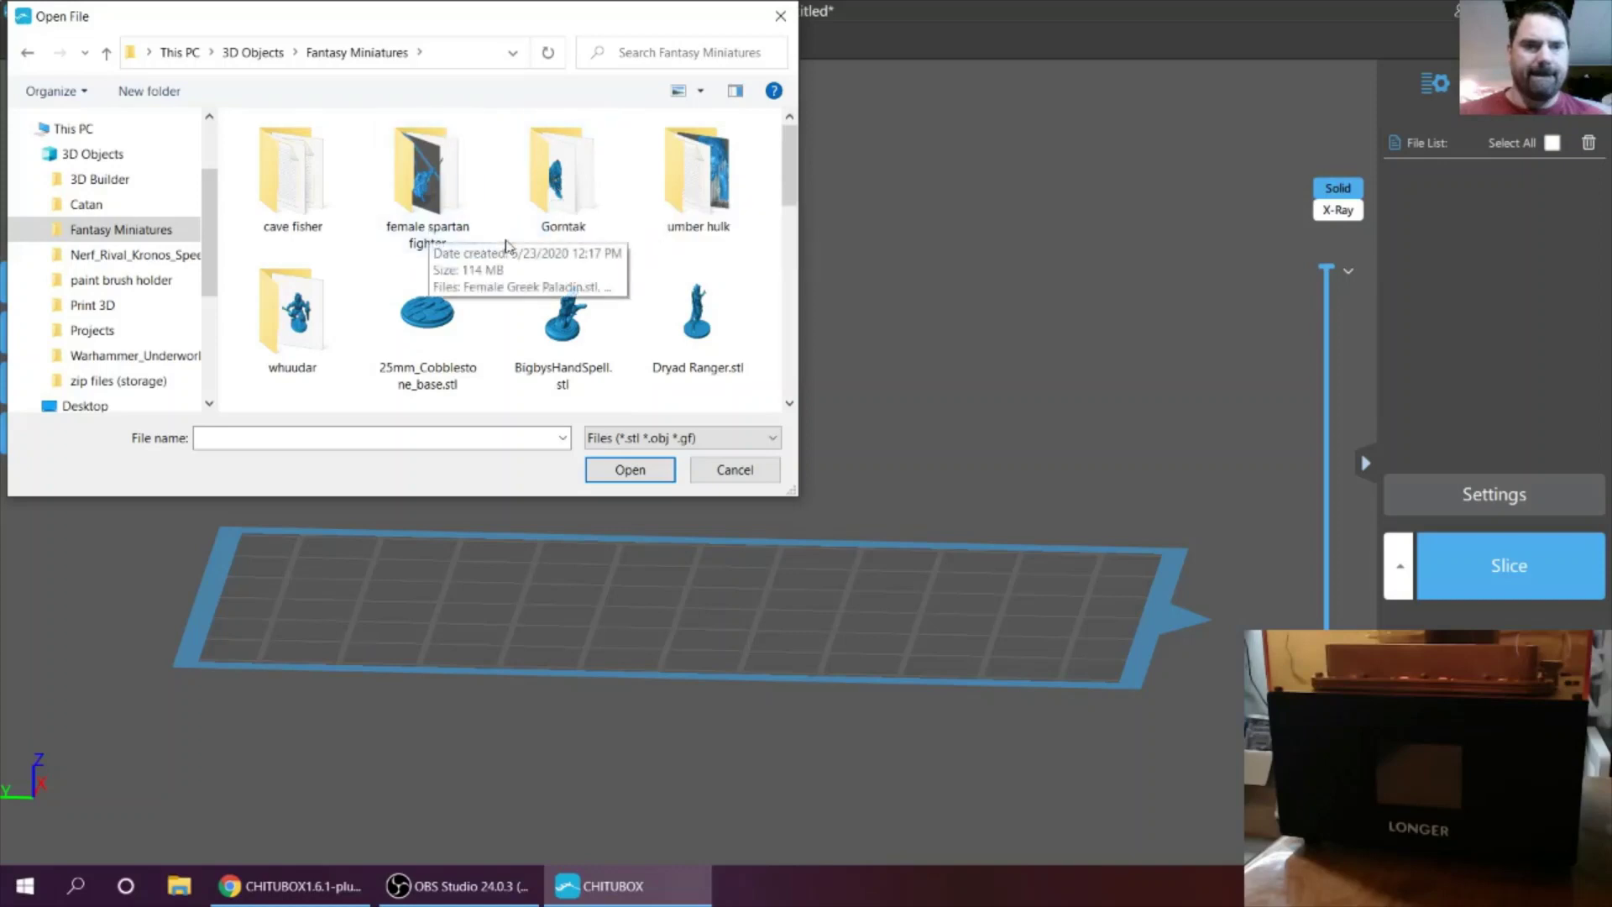
Step: Load wall_of_fire.stl from the Fantasy Miniatures folder onto the build plate
scroll(579, 260, down, 1)
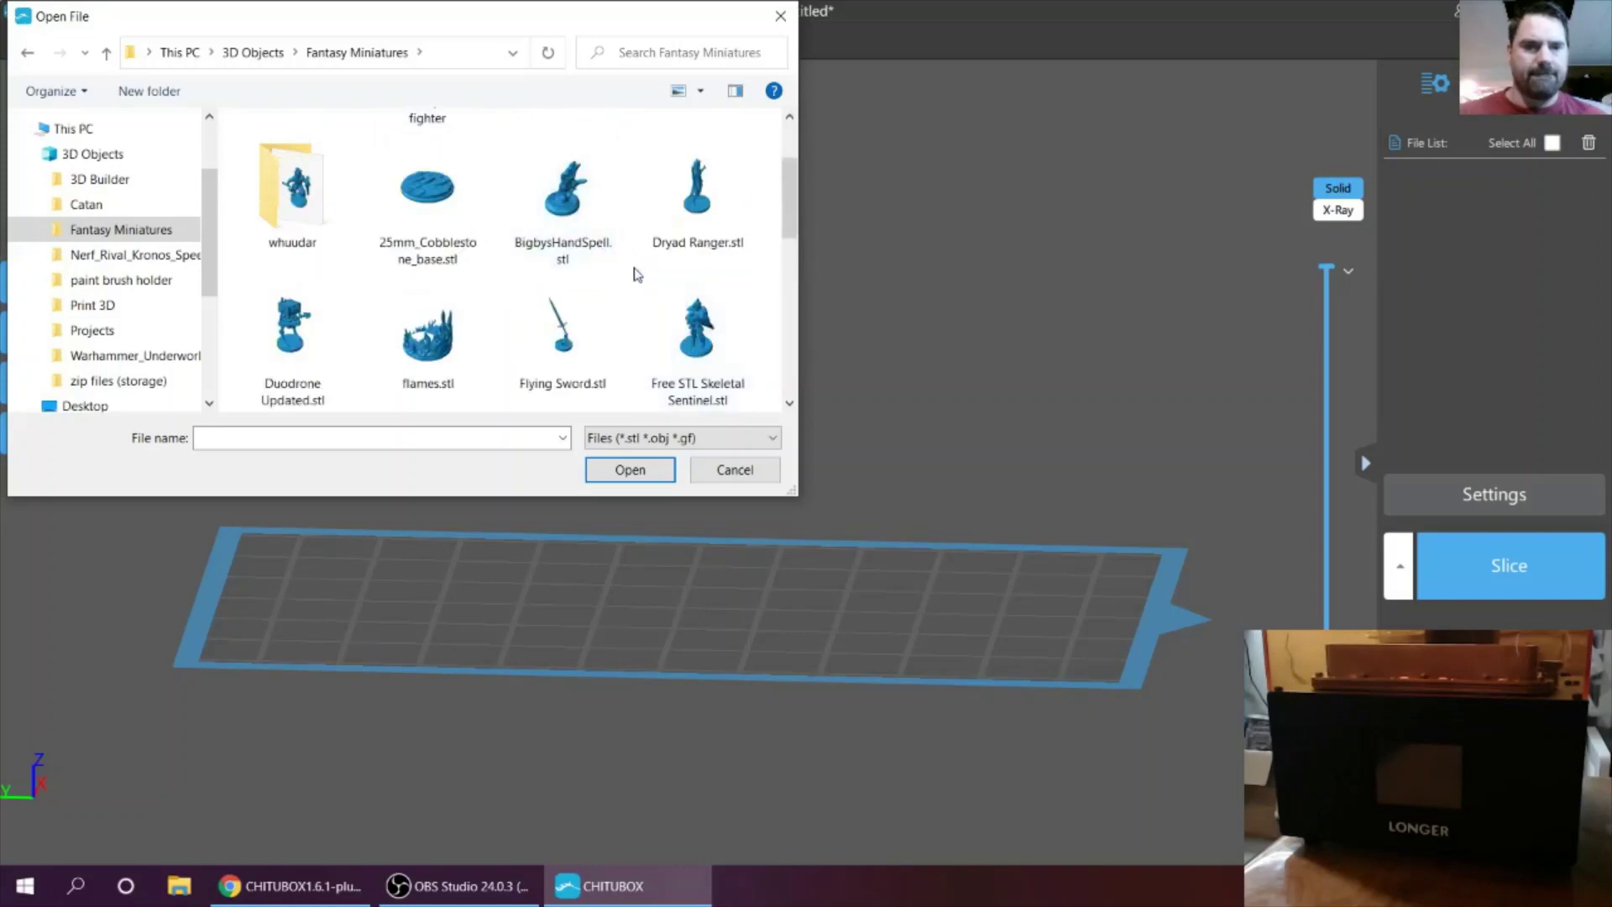
scroll(626, 274, down, 1)
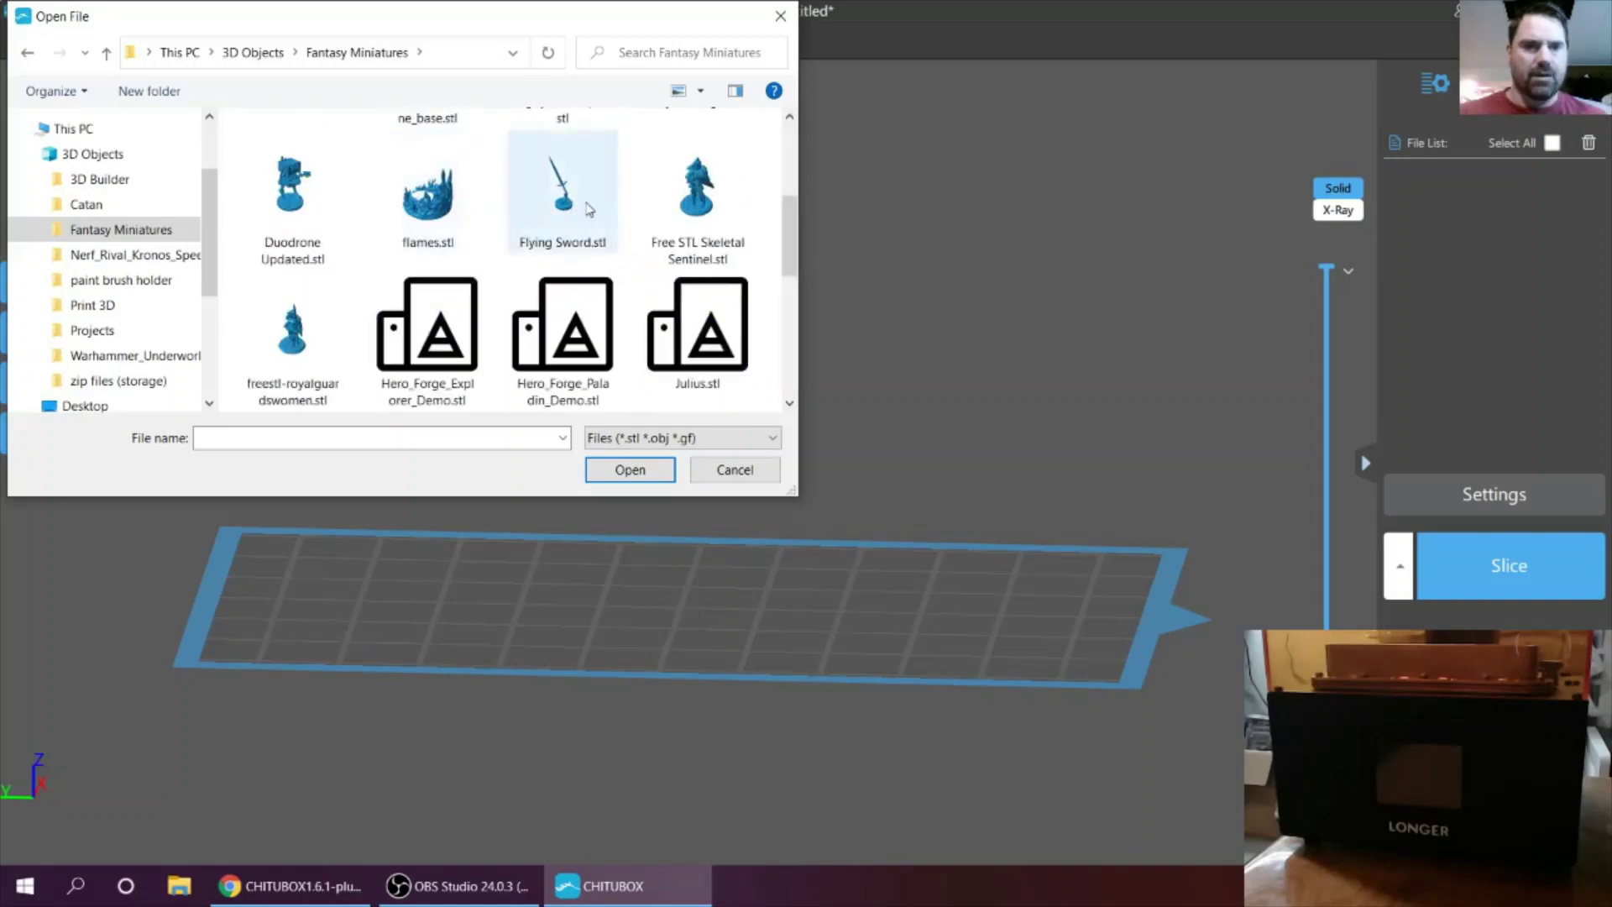
scroll(563, 193, down, 1)
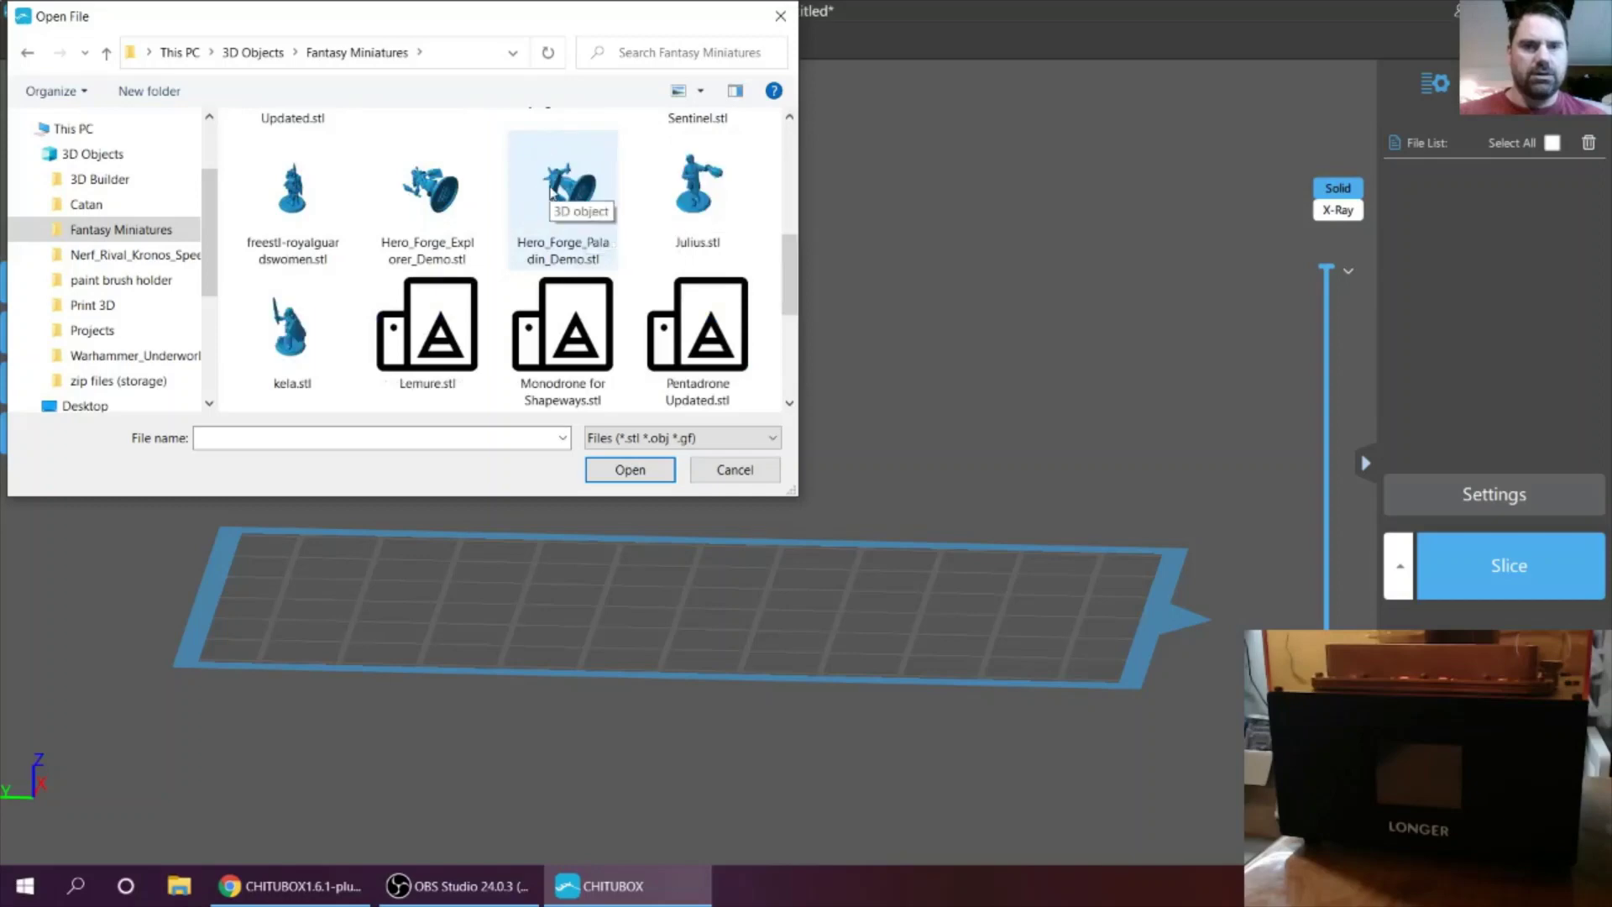
scroll(549, 201, down, 1)
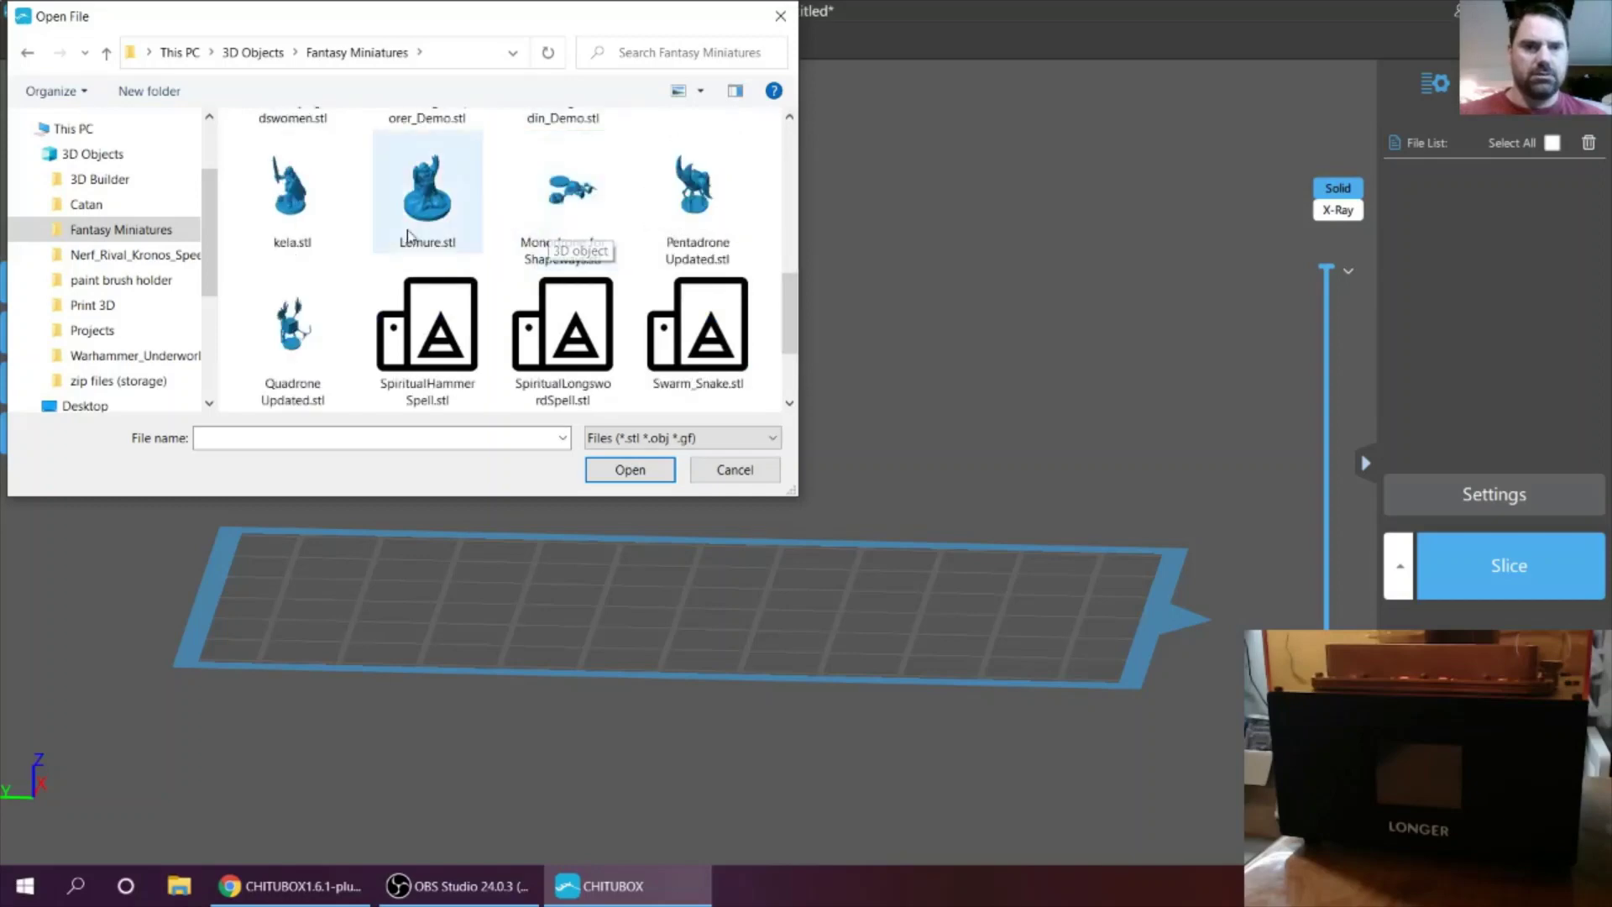
scroll(549, 245, down, 1)
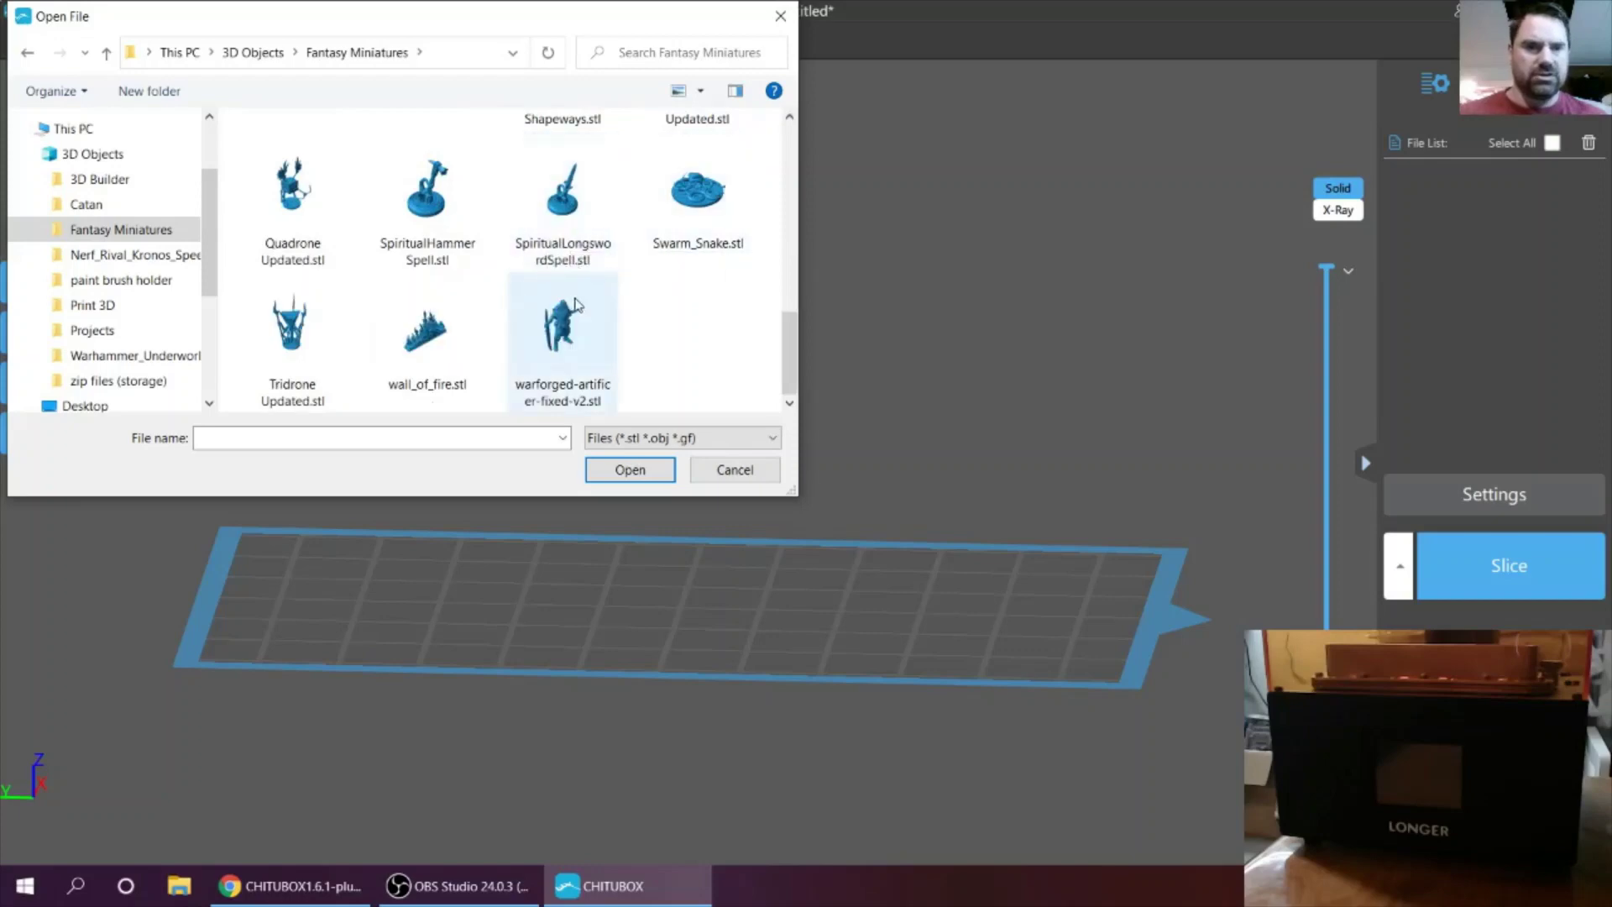
click(437, 353)
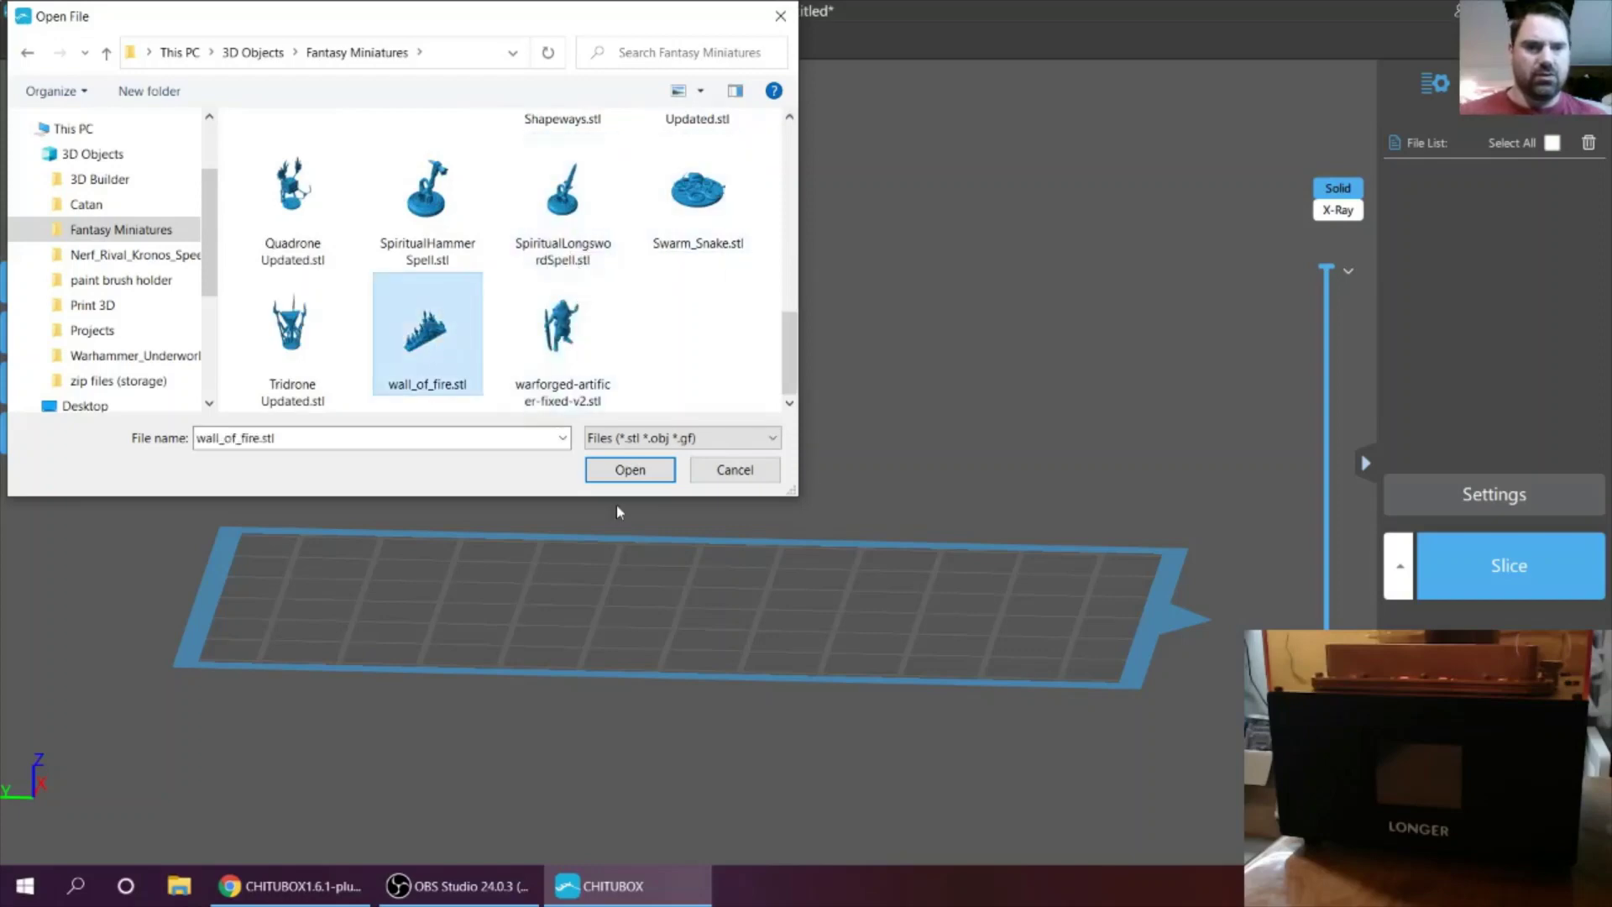
click(615, 471)
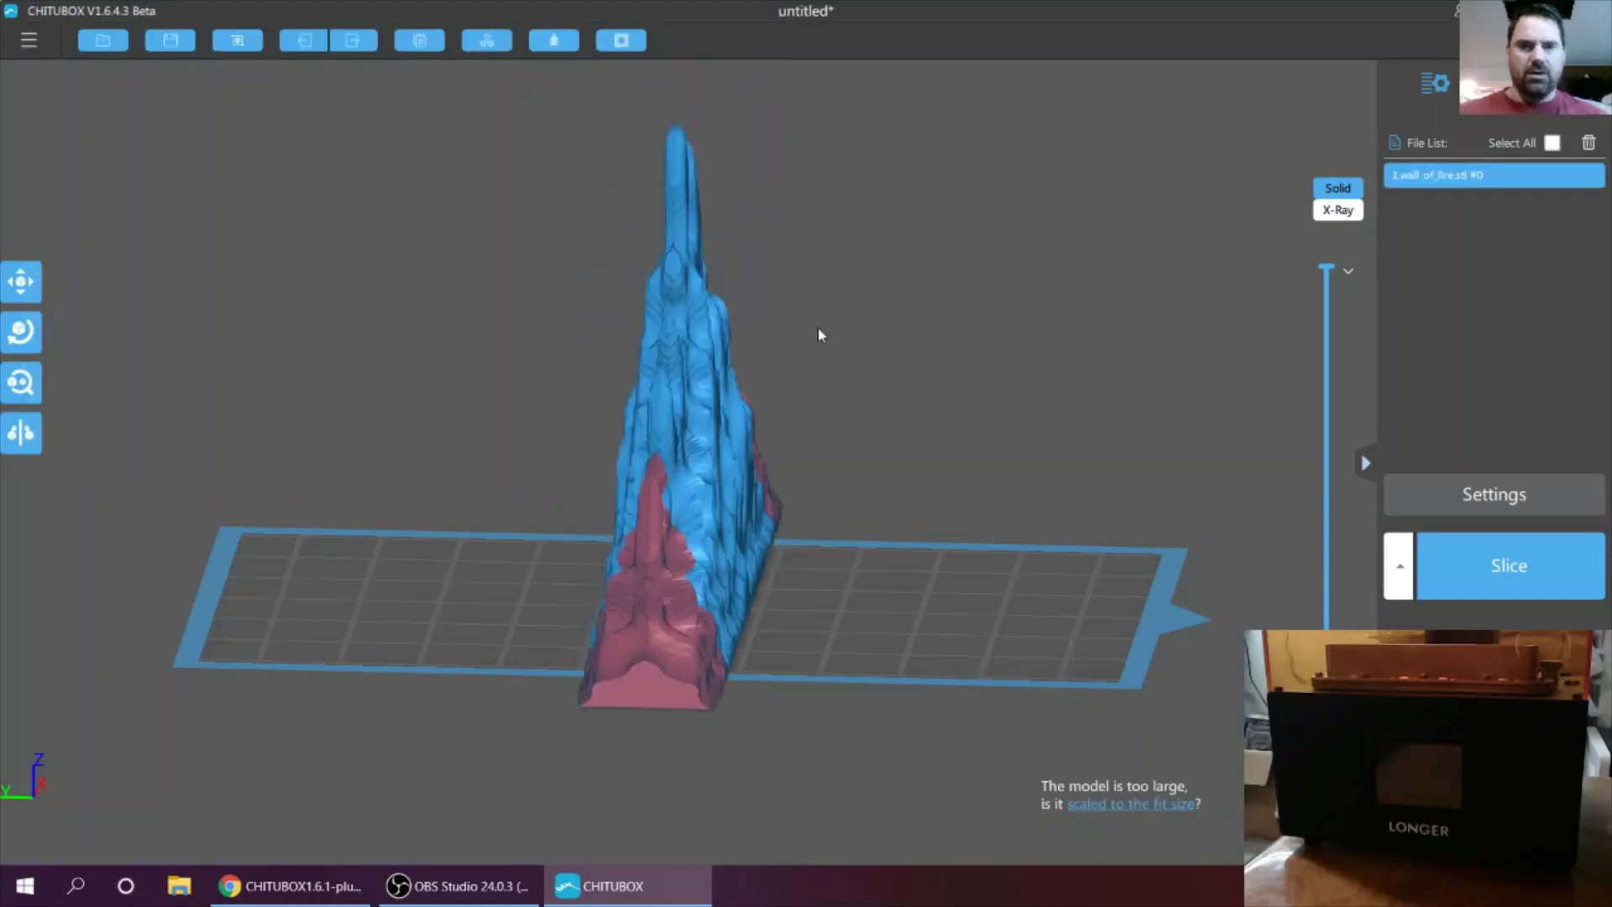
Step: Rotate the wall of fire model +90° about the Z axis so it runs along the plate's length
right_drag(818, 326, 781, 323)
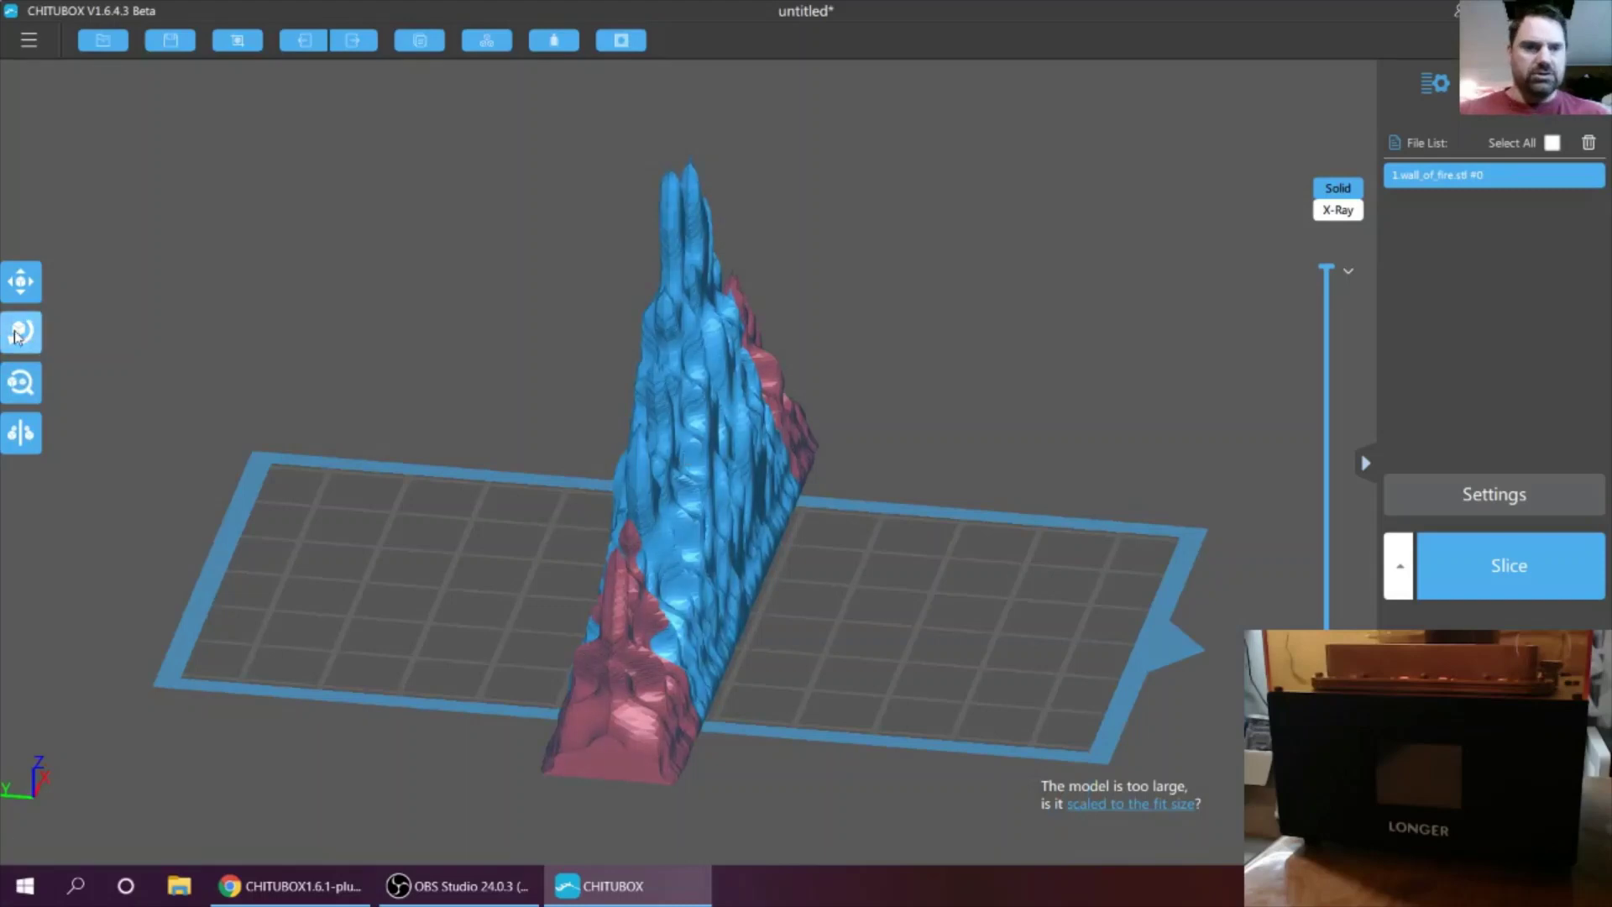
click(16, 336)
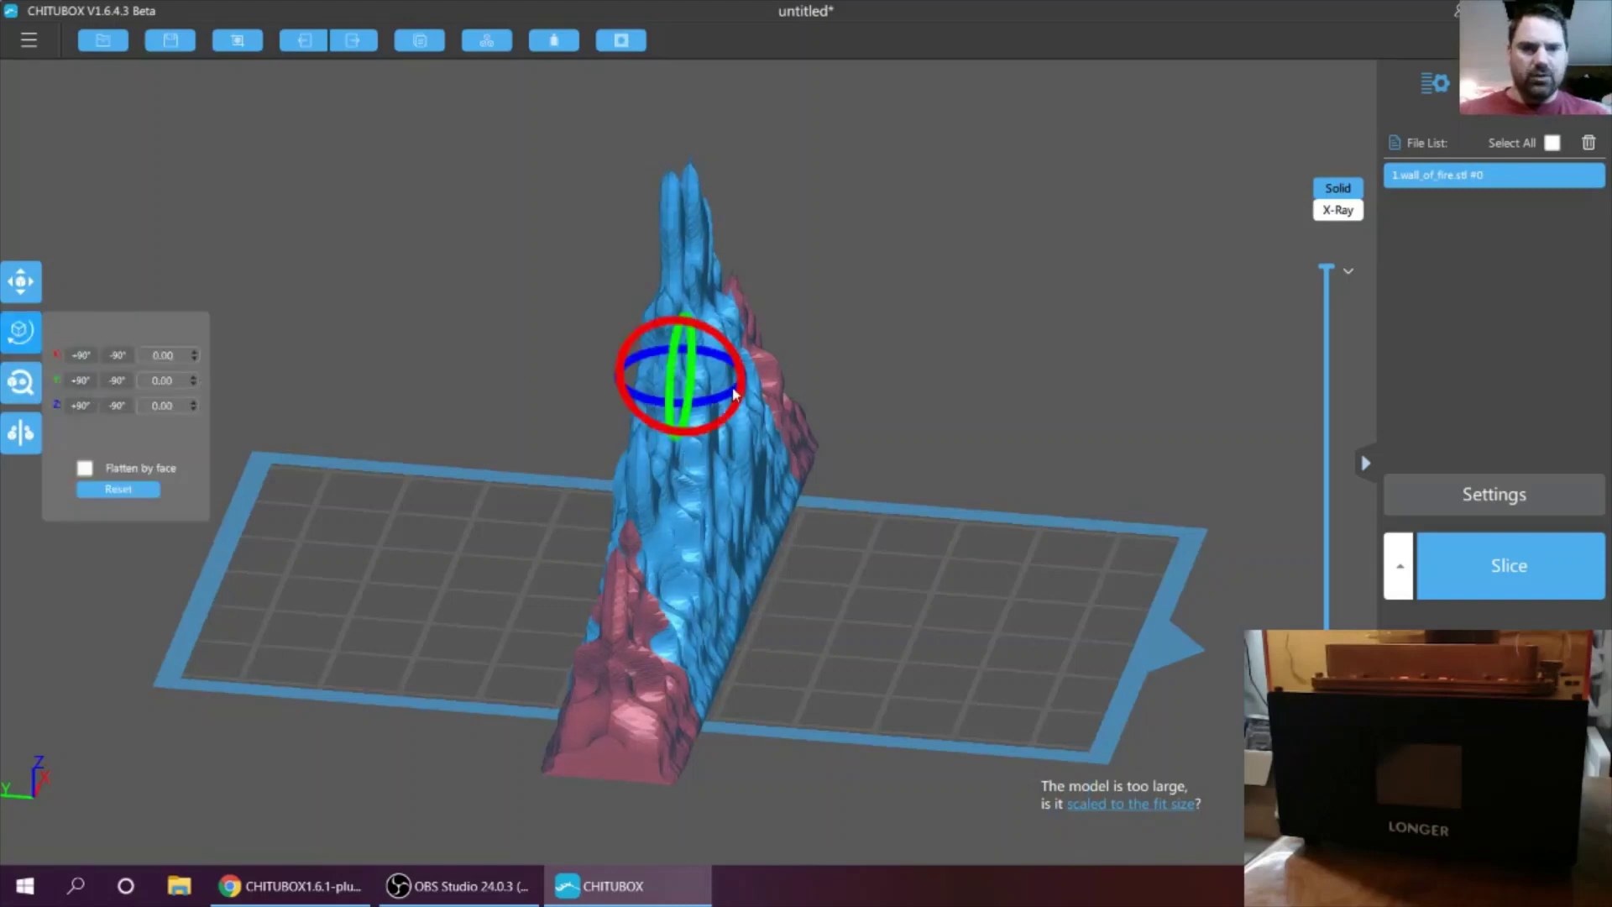
click(72, 407)
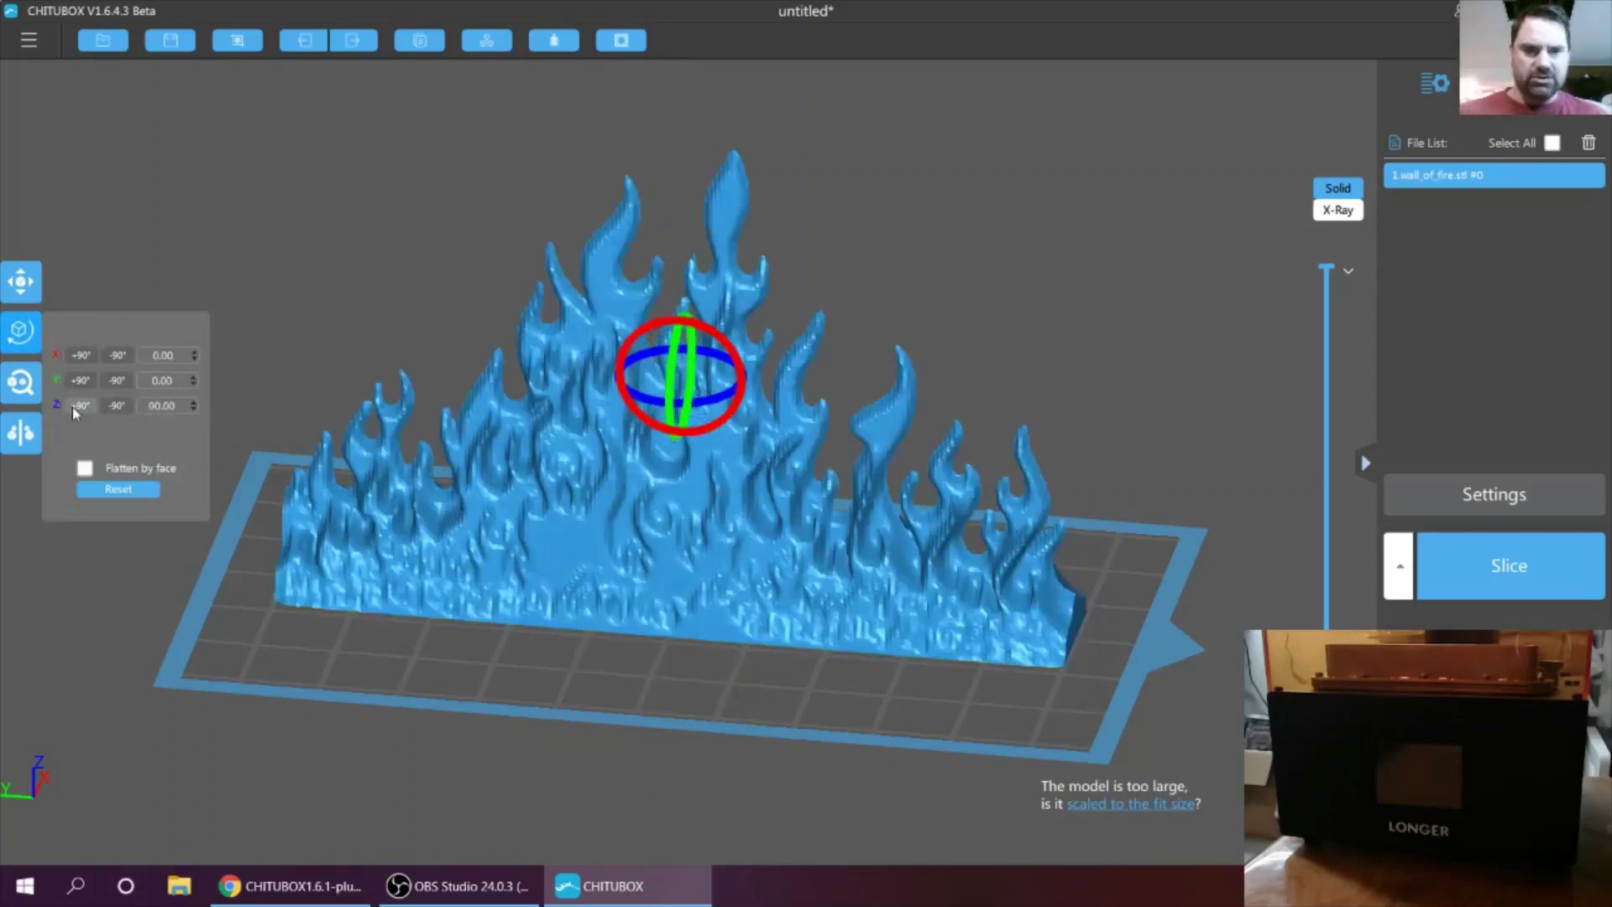
click(345, 228)
mouse_move(336, 218)
mouse_down()
mouse_move(324, 252)
mouse_move(238, 249)
mouse_move(223, 230)
mouse_move(187, 245)
mouse_move(422, 230)
mouse_move(352, 210)
mouse_up()
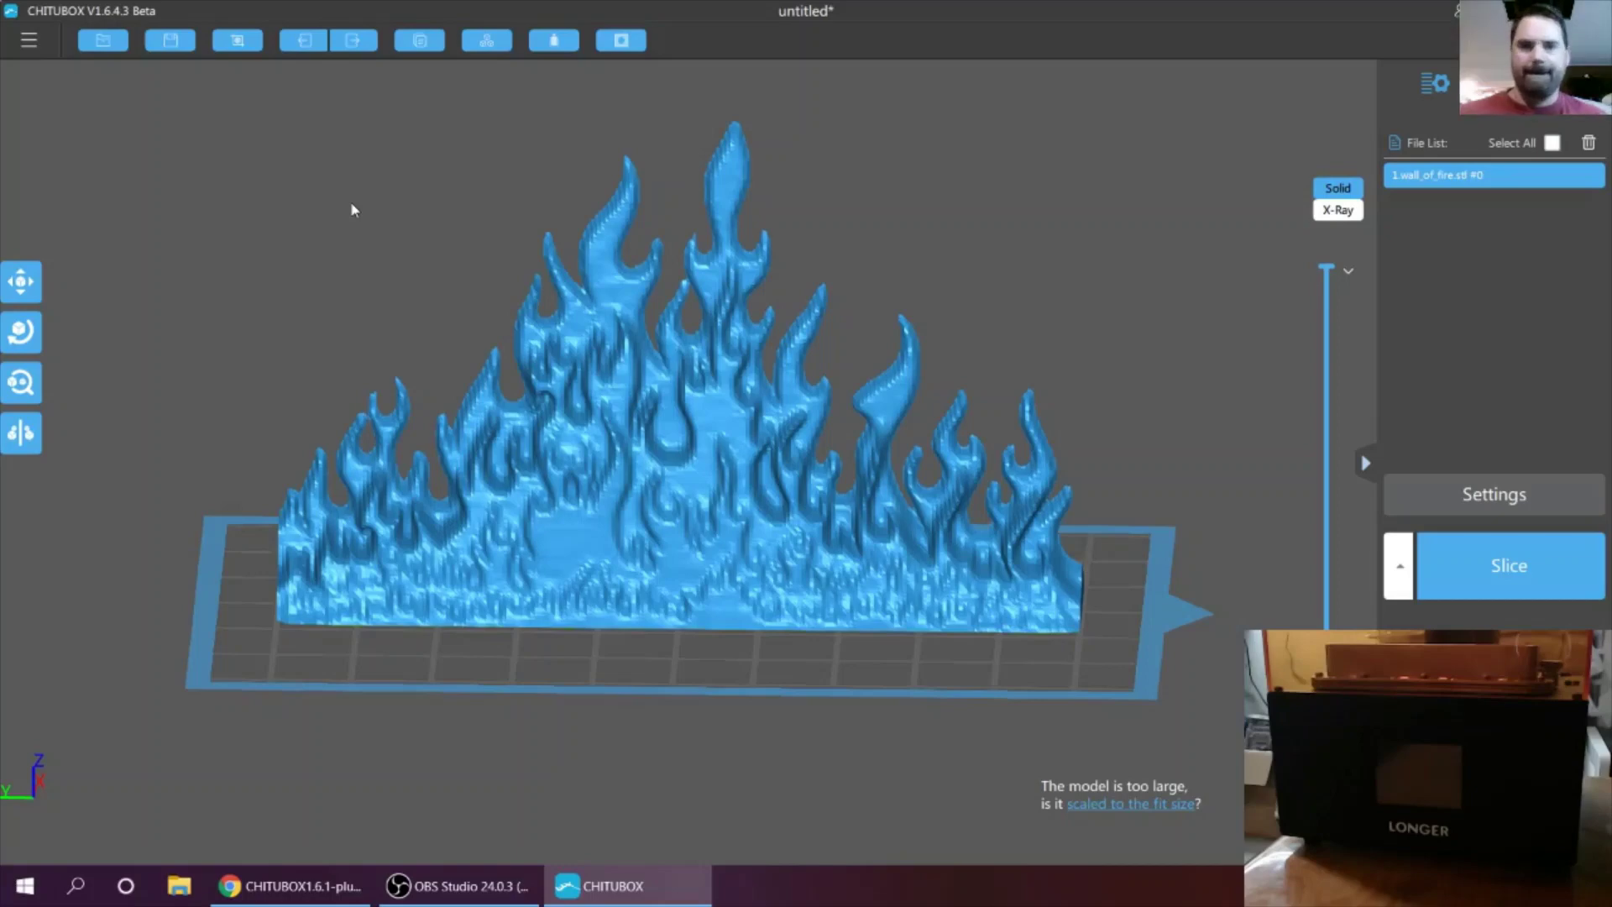
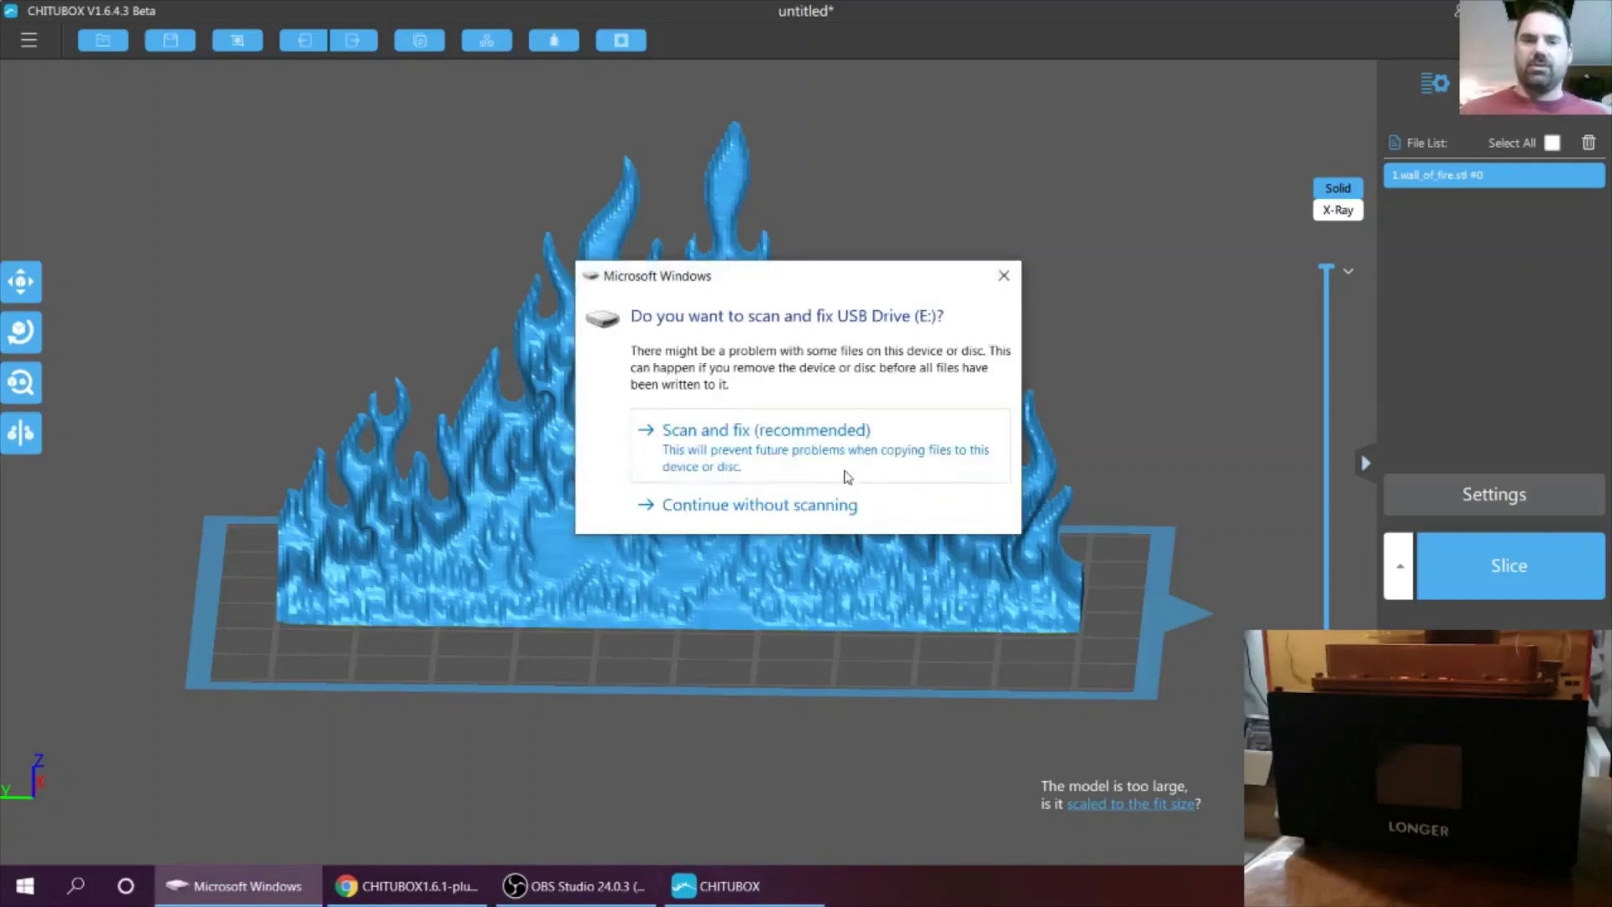
Step: Scan and repair the USB Drive (E:), and close the error checking report
click(848, 477)
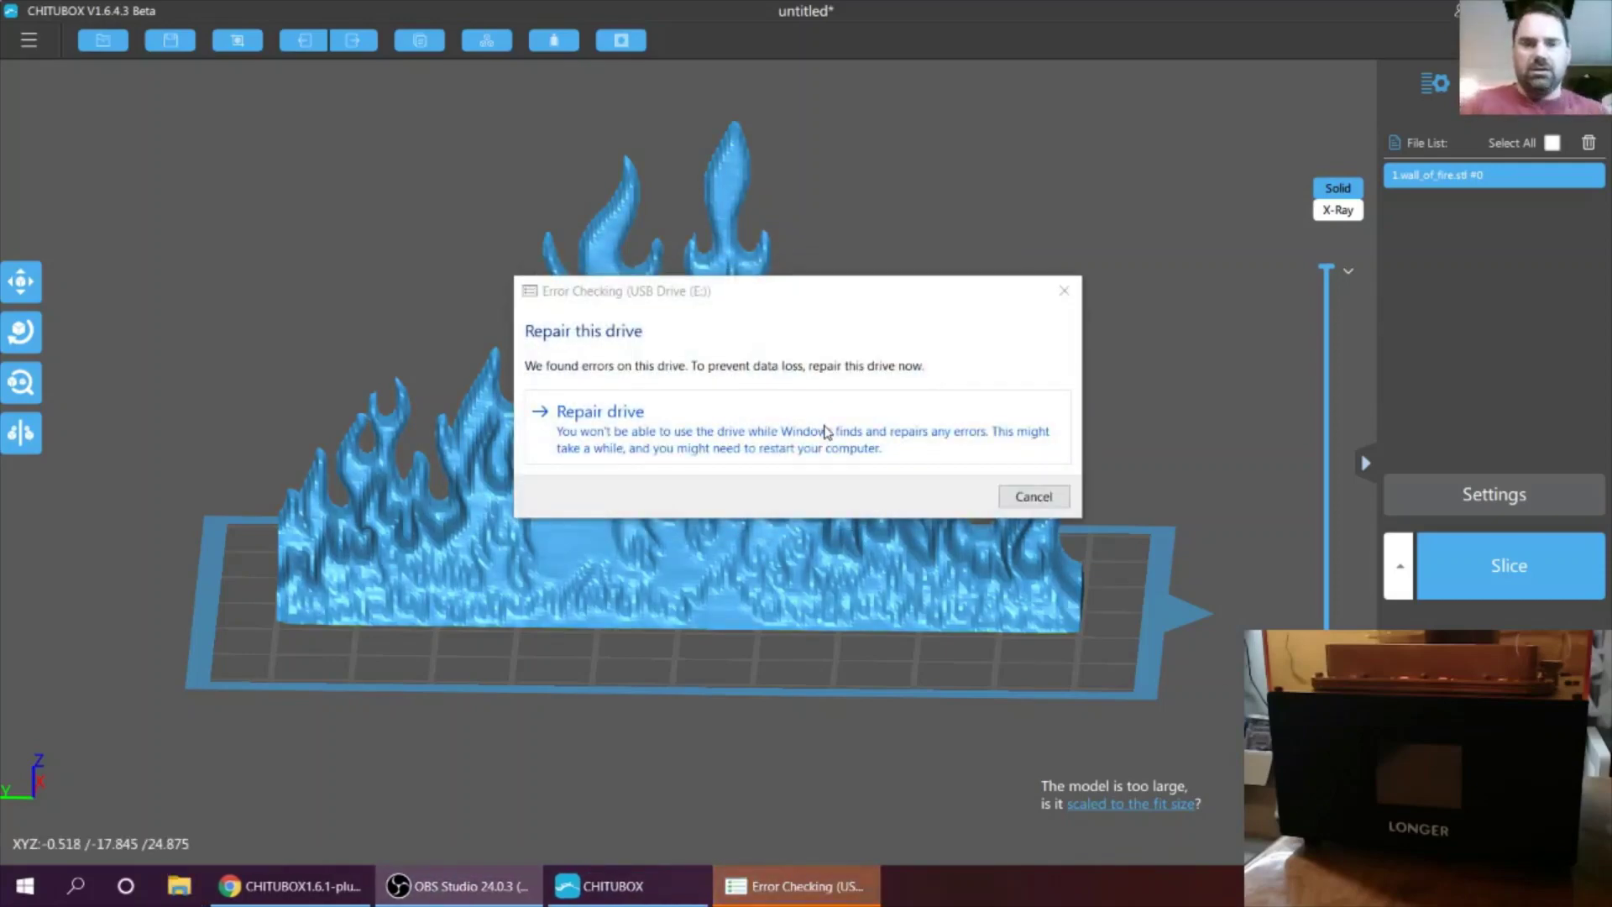
click(826, 431)
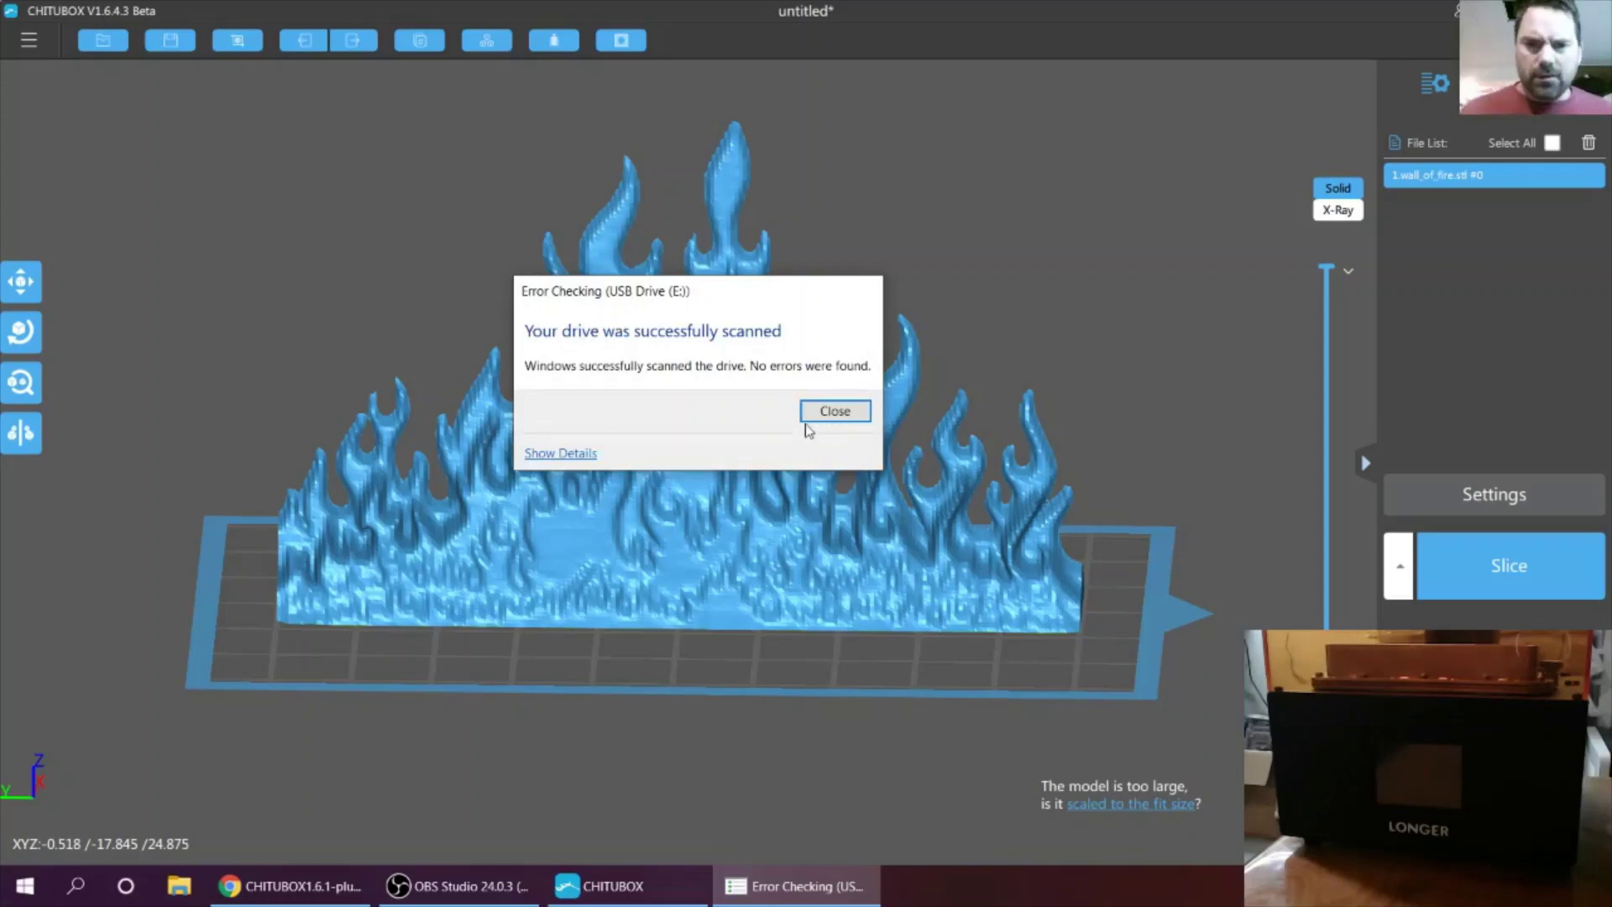
click(833, 411)
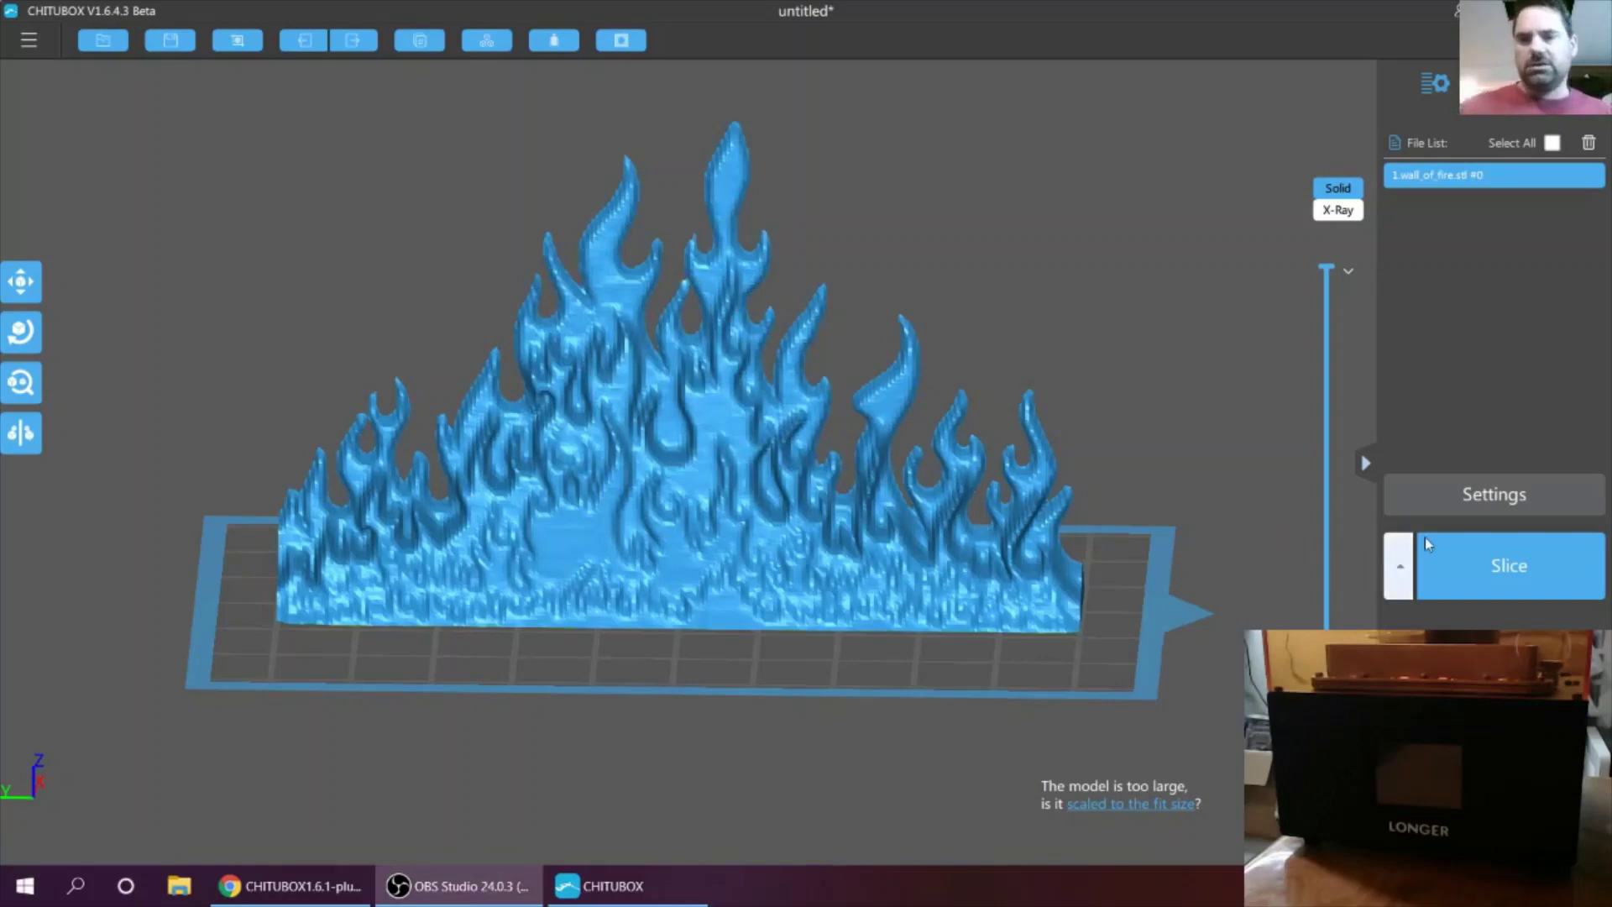
Step: Choose the Longer3D Standard Rapid for 0.05mm profile for the Longer 3D Orange30 in the printer settings
click(1428, 501)
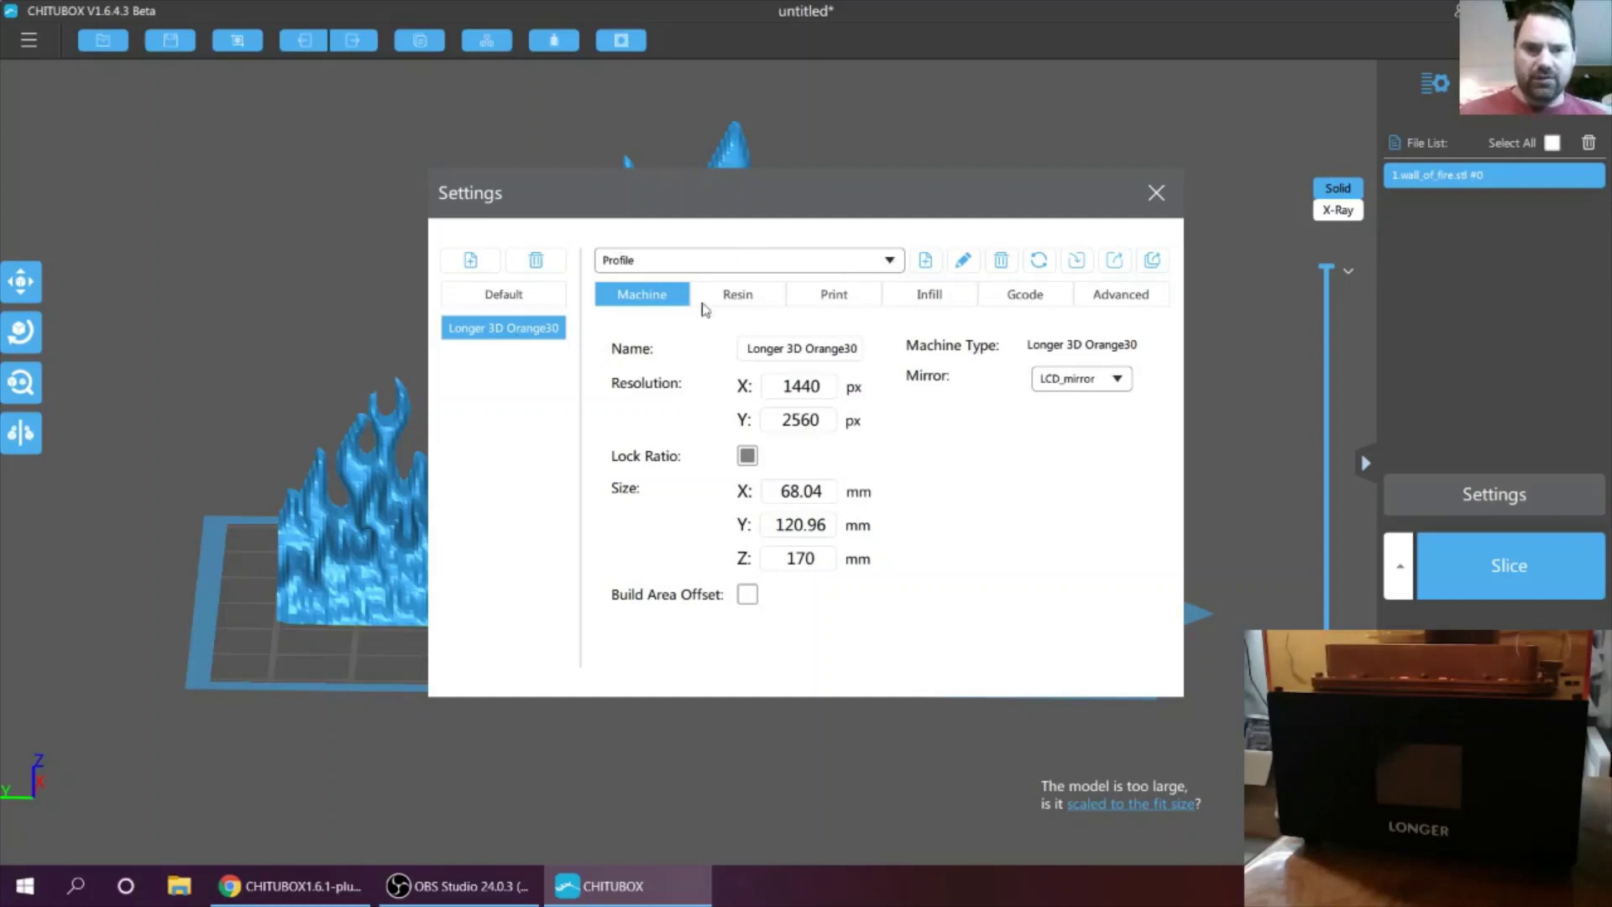
click(888, 262)
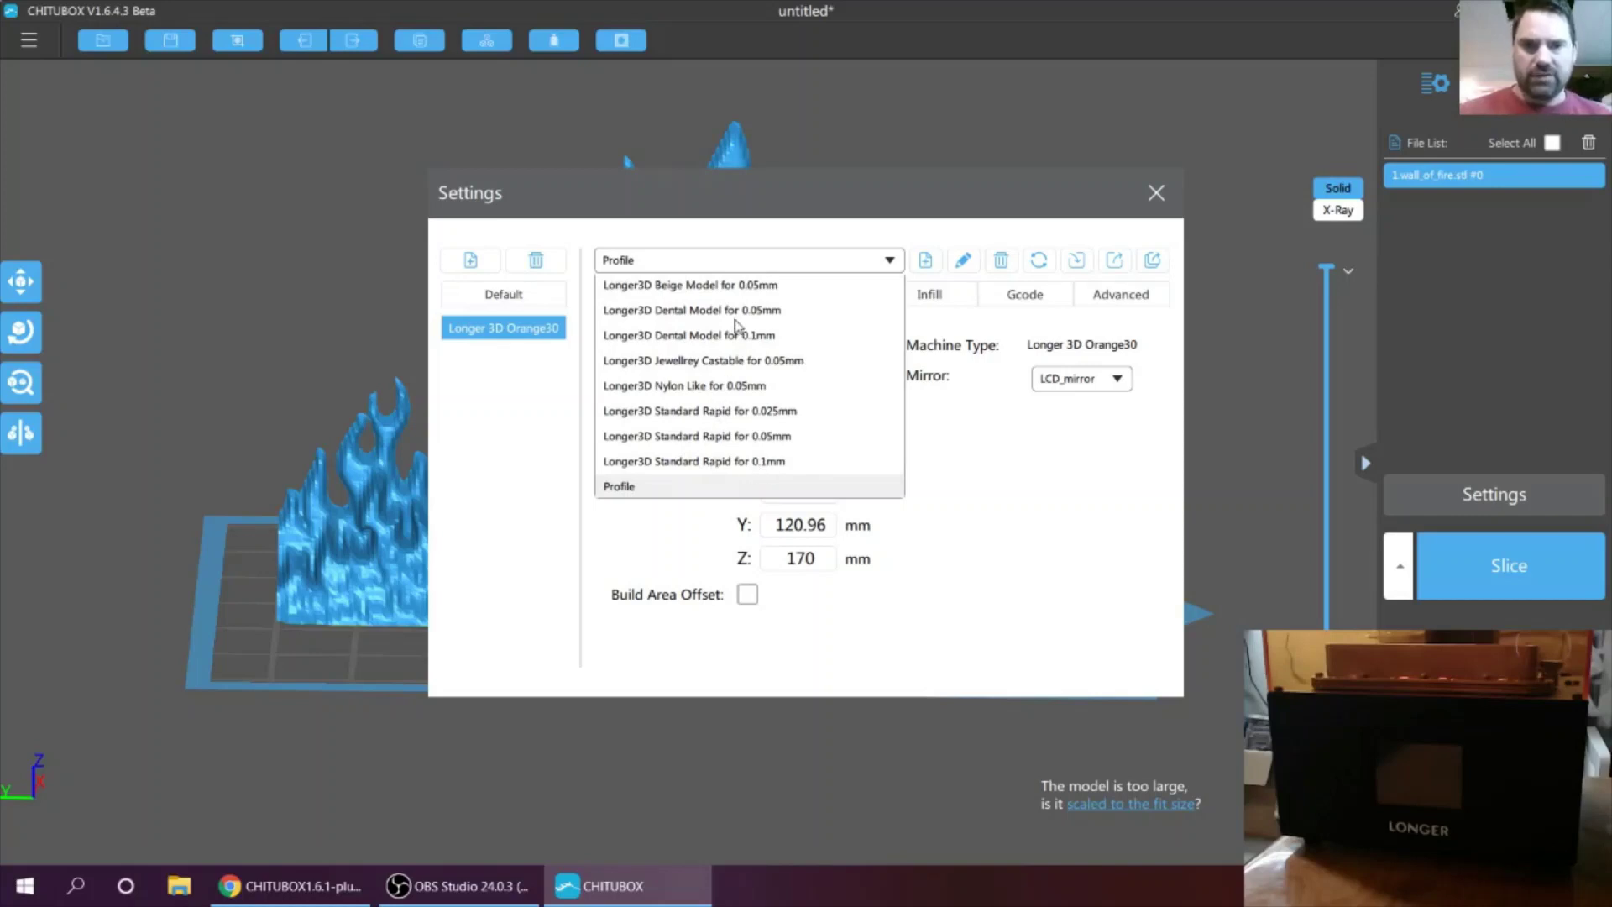
click(664, 435)
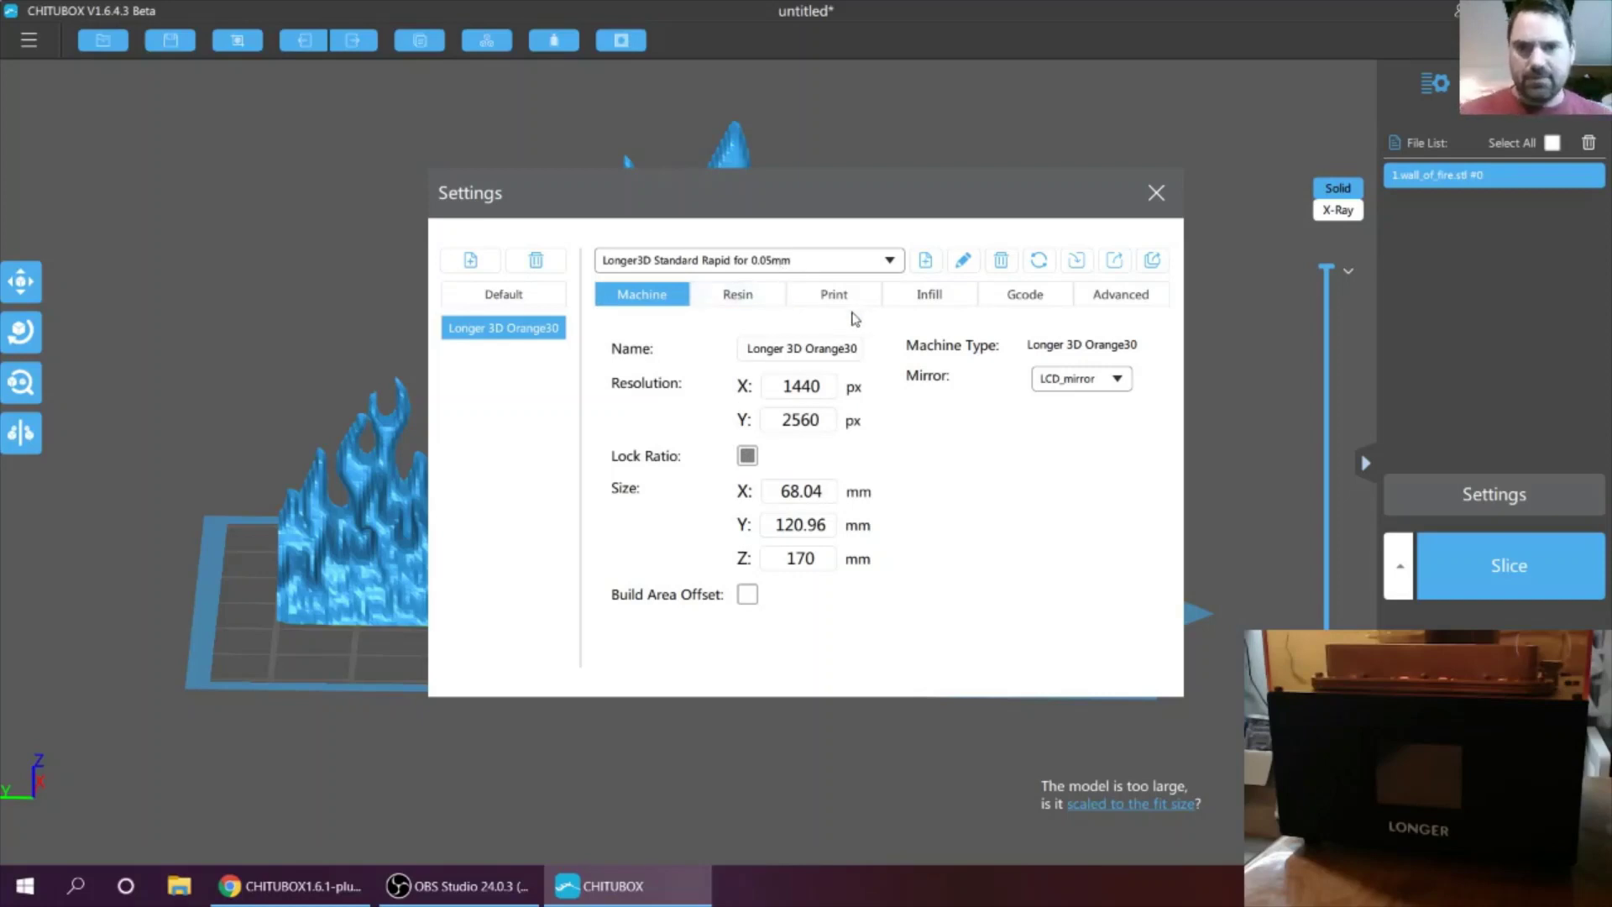
Step: Add a new profile for the Longer 3D Orange30 and set its resin type to Sainsmart Translucent
click(926, 262)
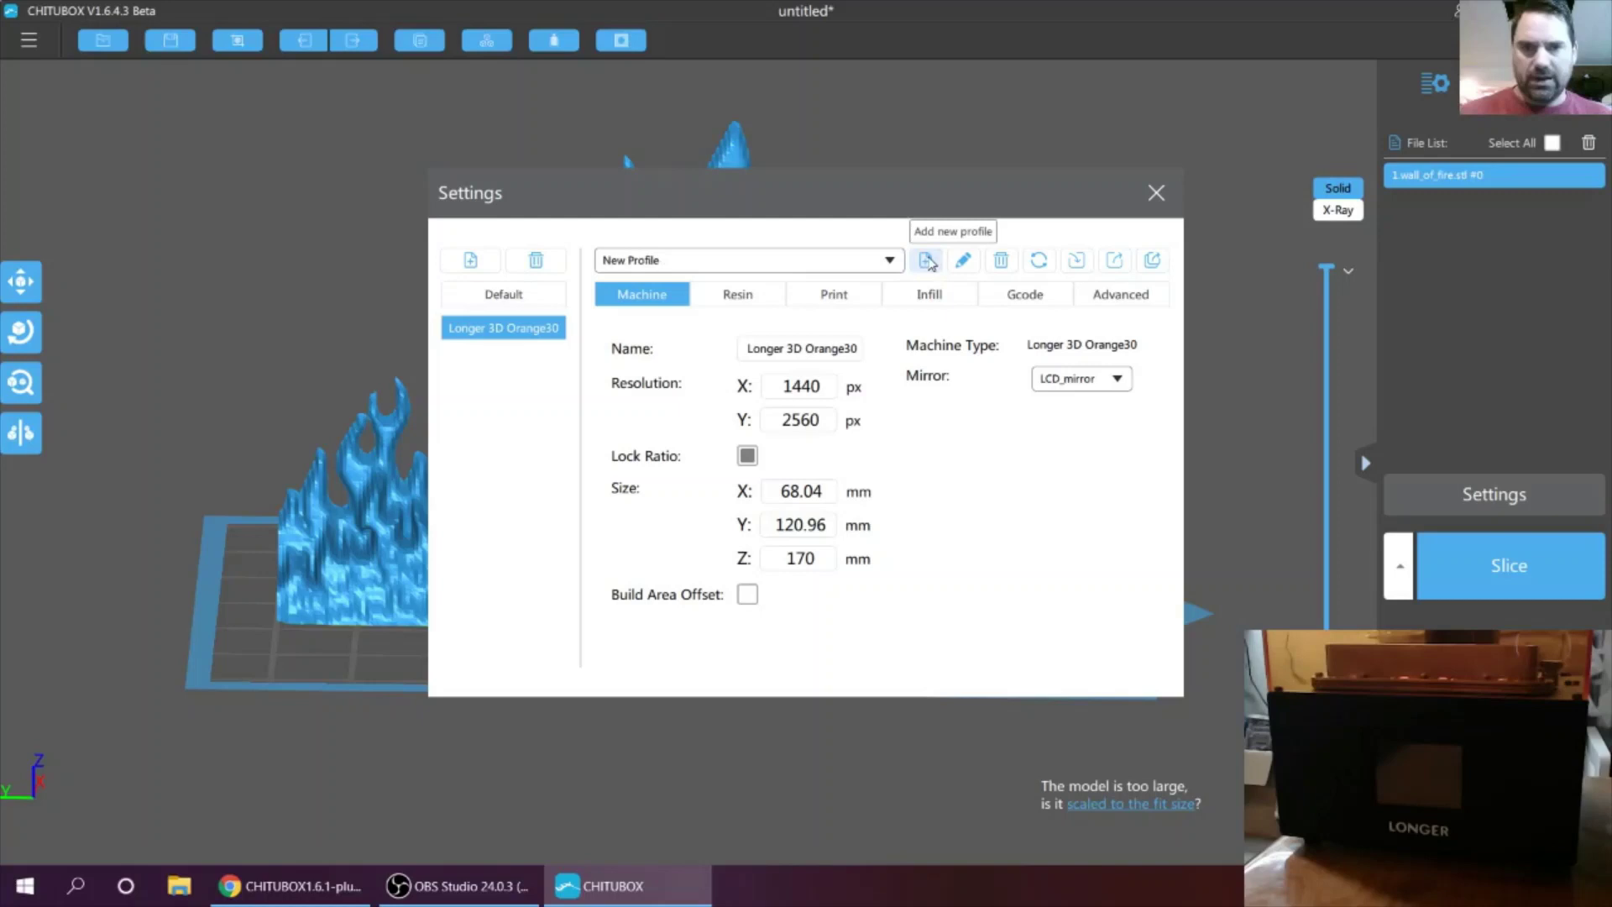
click(738, 295)
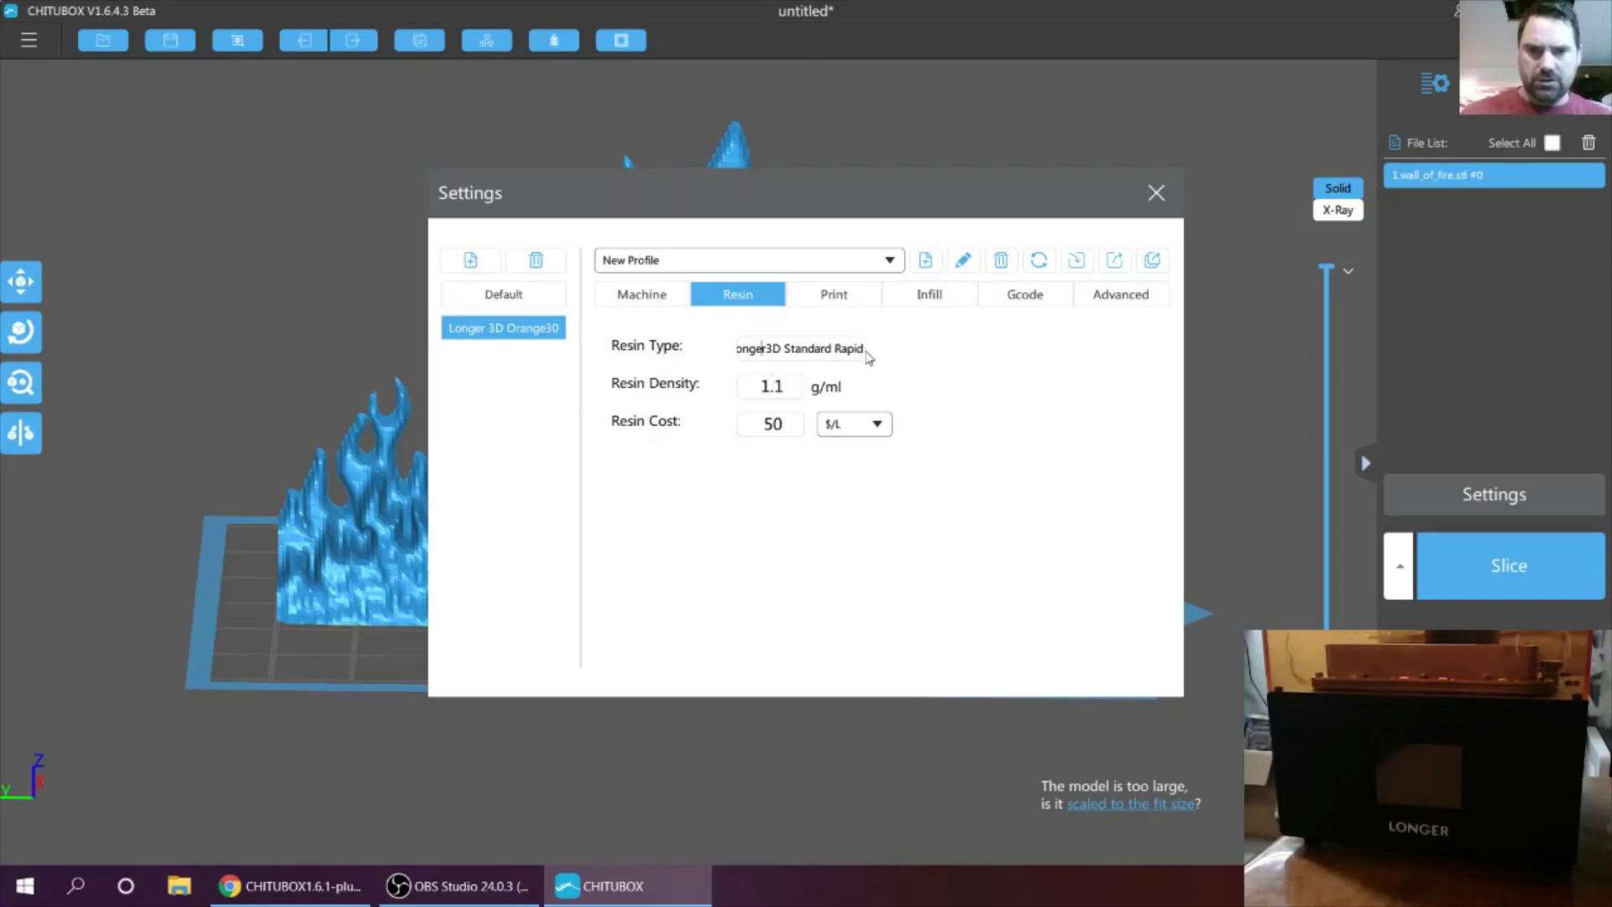
key(Home)
key(Delete)
key(Delete)
key(Delete)
key(Delete)
key(Delete)
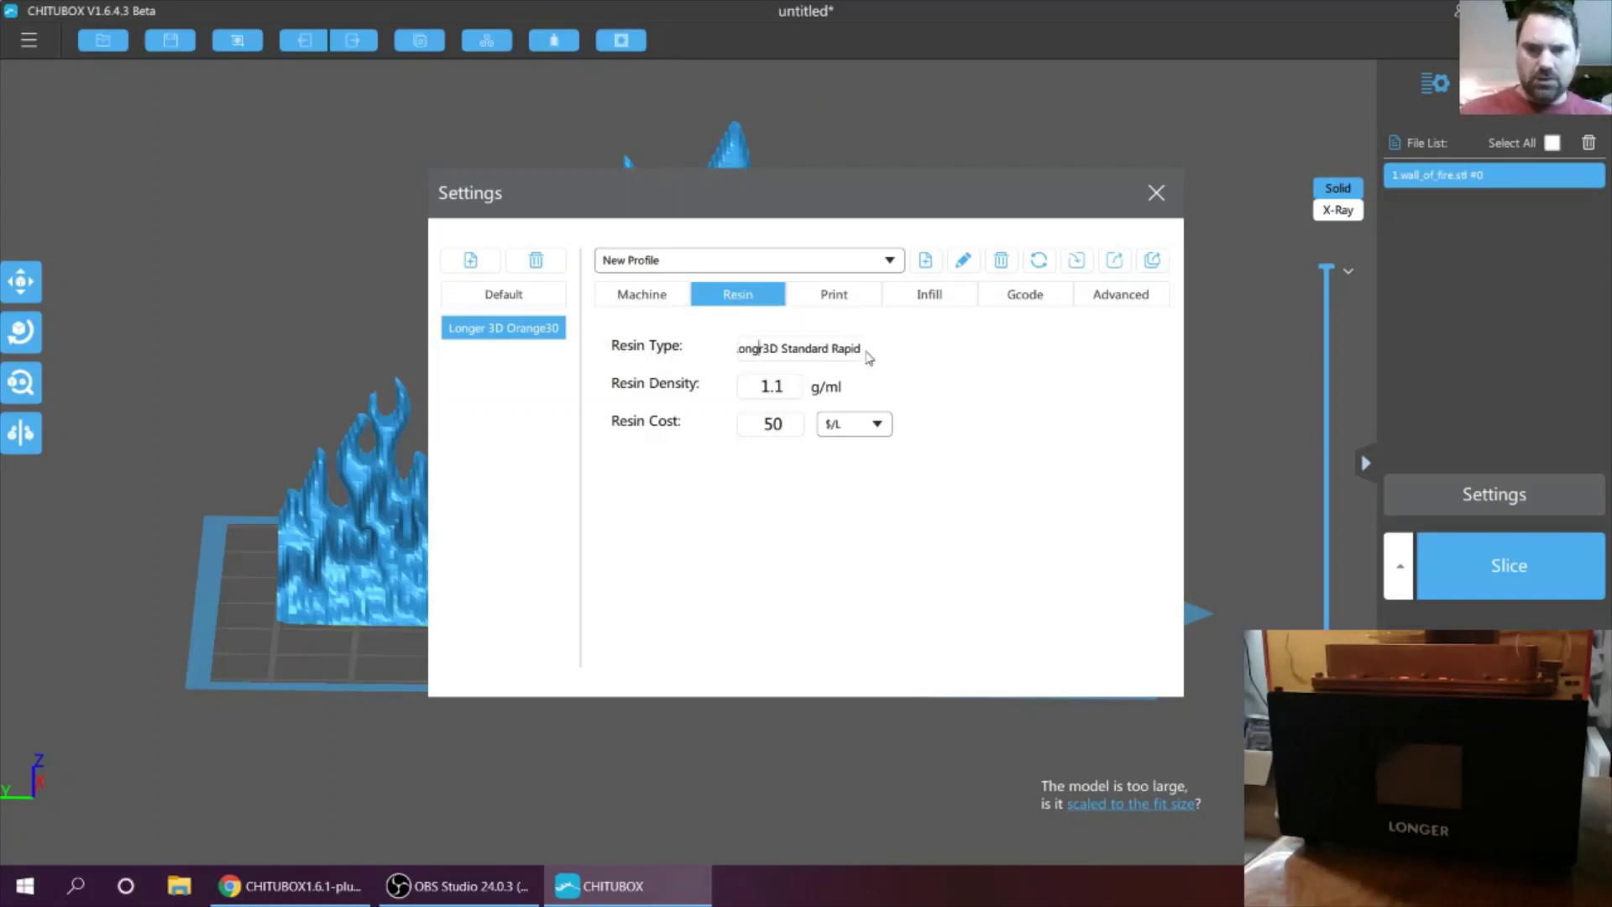
key(Delete)
key(Delete)
key(Delete)
key(Delete)
key(Delete)
key(Delete)
key(Delete)
key(Delete)
key(Delete)
key(Delete)
key(Delete)
key(Delete)
key(Delete)
key(Delete)
key(Delete)
key(Delete)
key(Delete)
key(Delete)
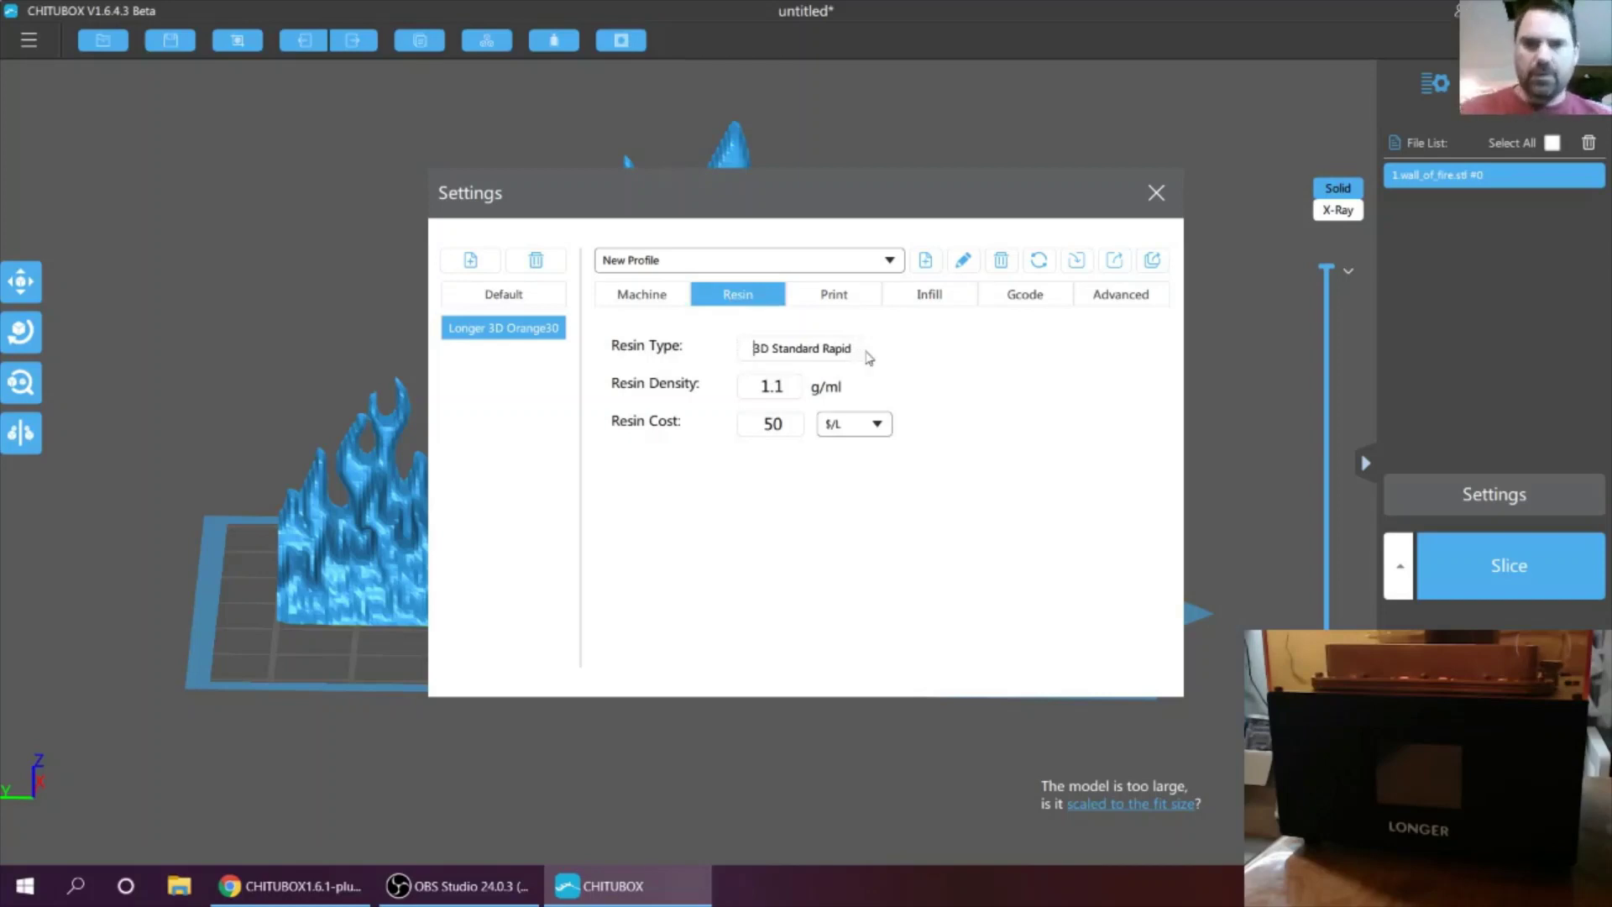
text(Sa)
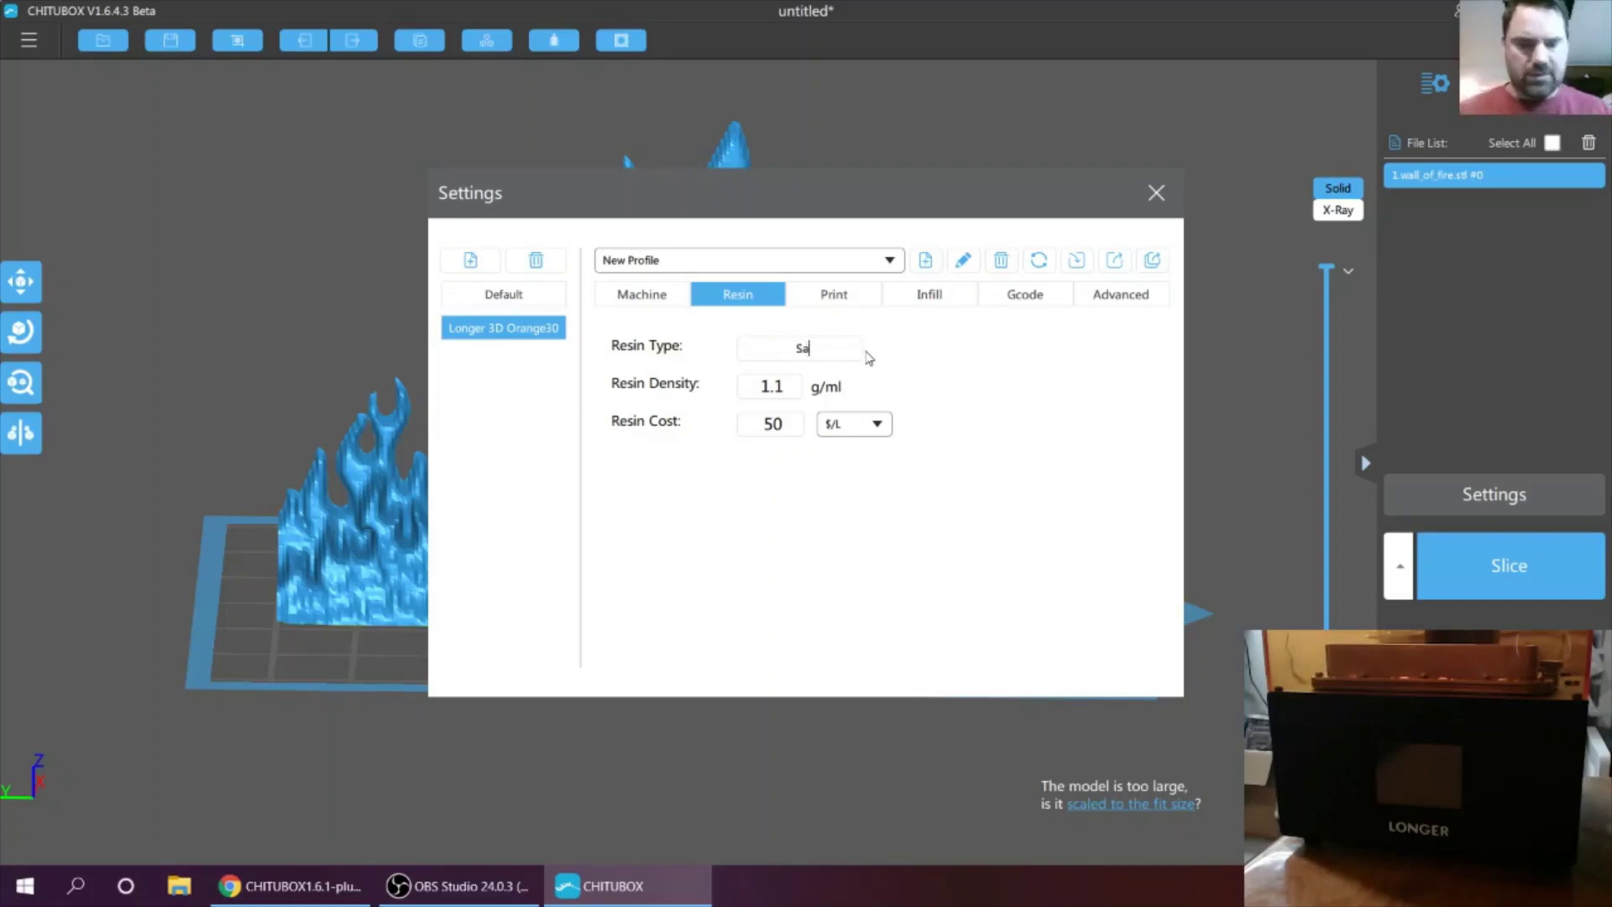
text(insmart)
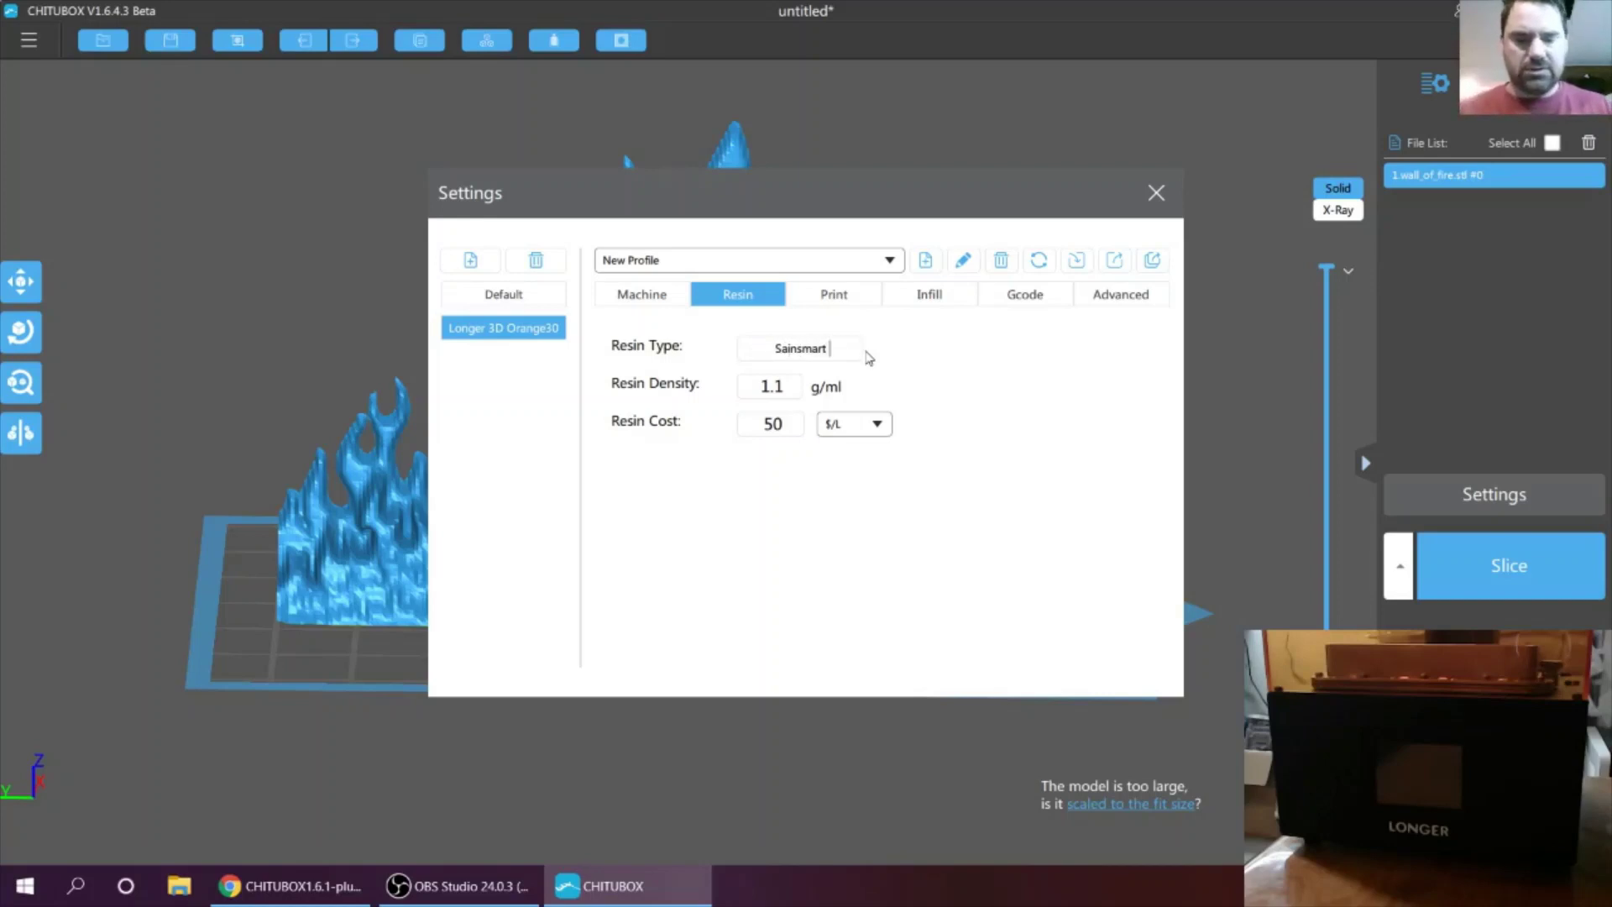
text( Trans)
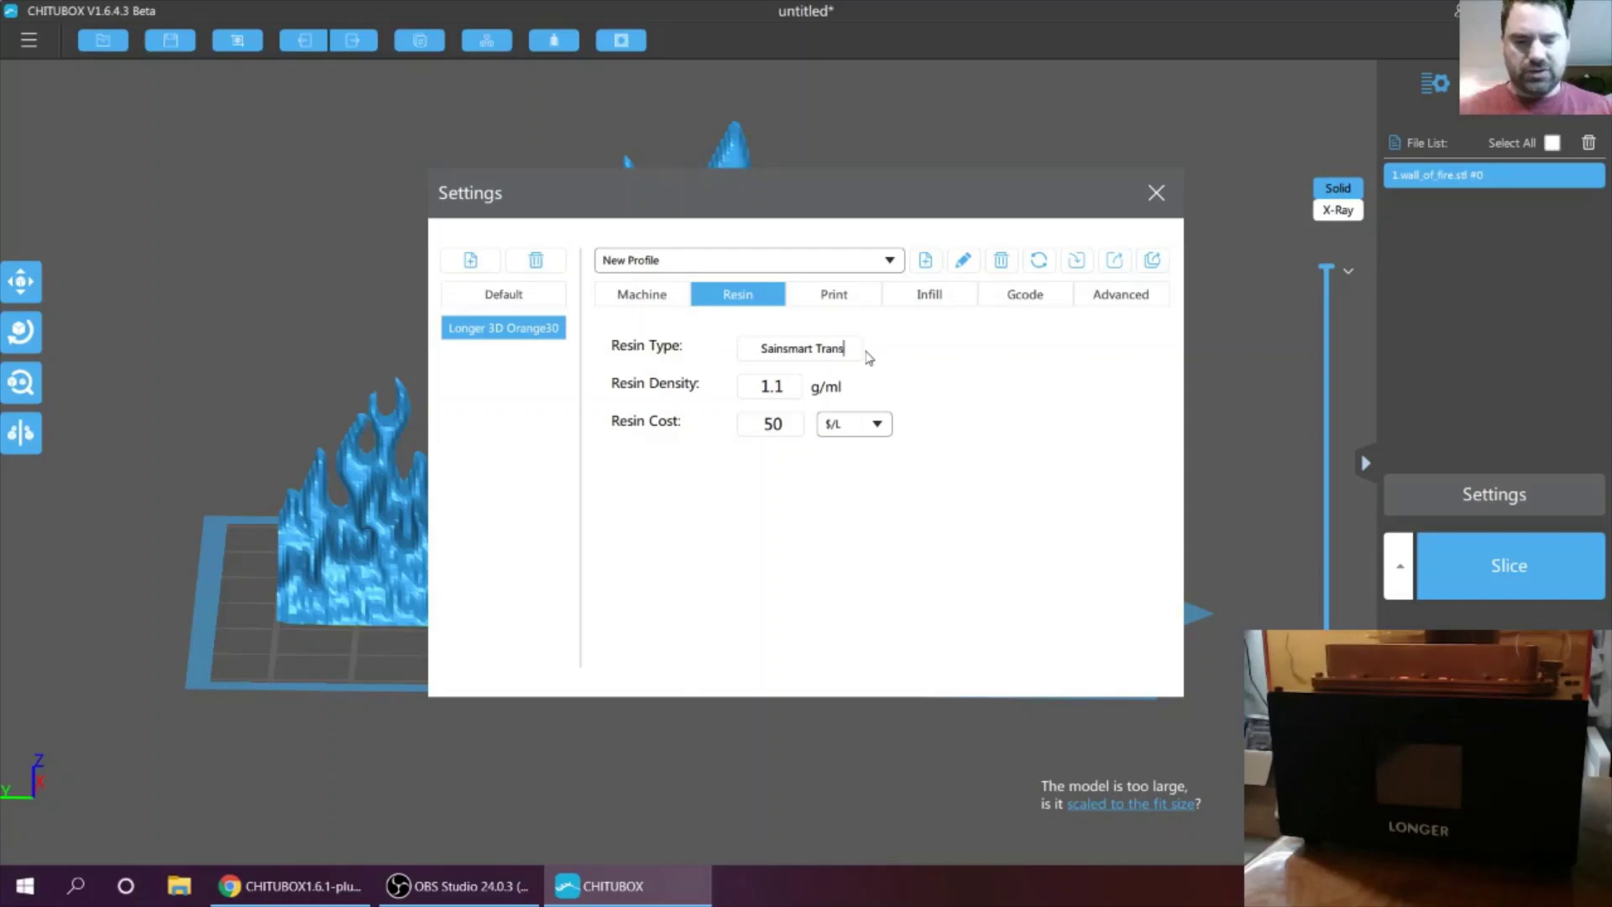
text(luce)
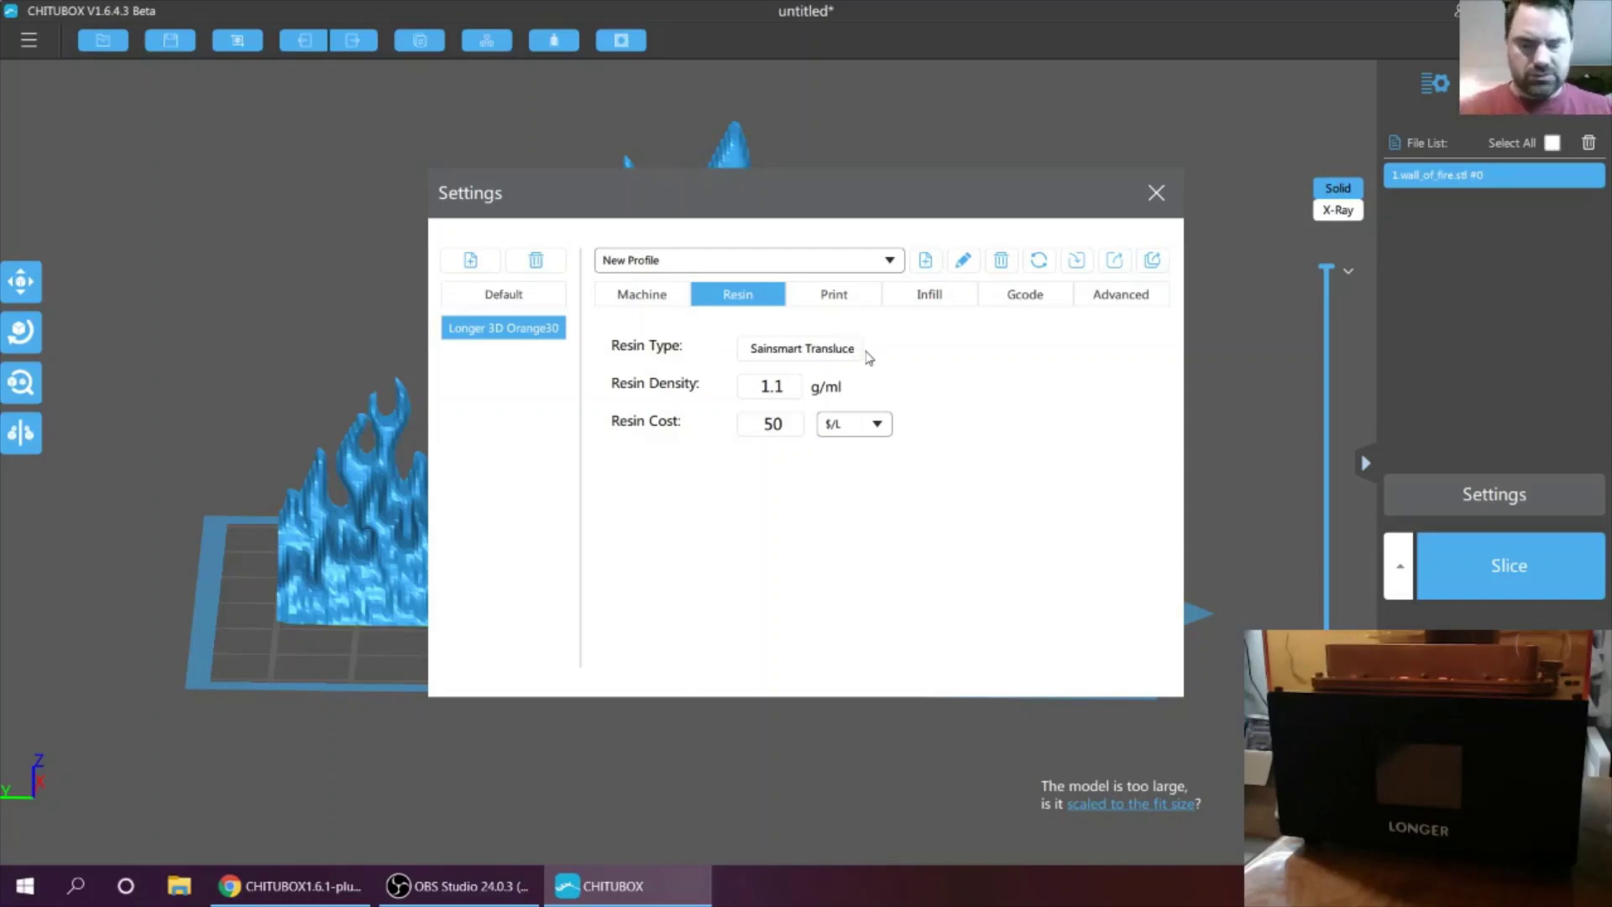
text(nt)
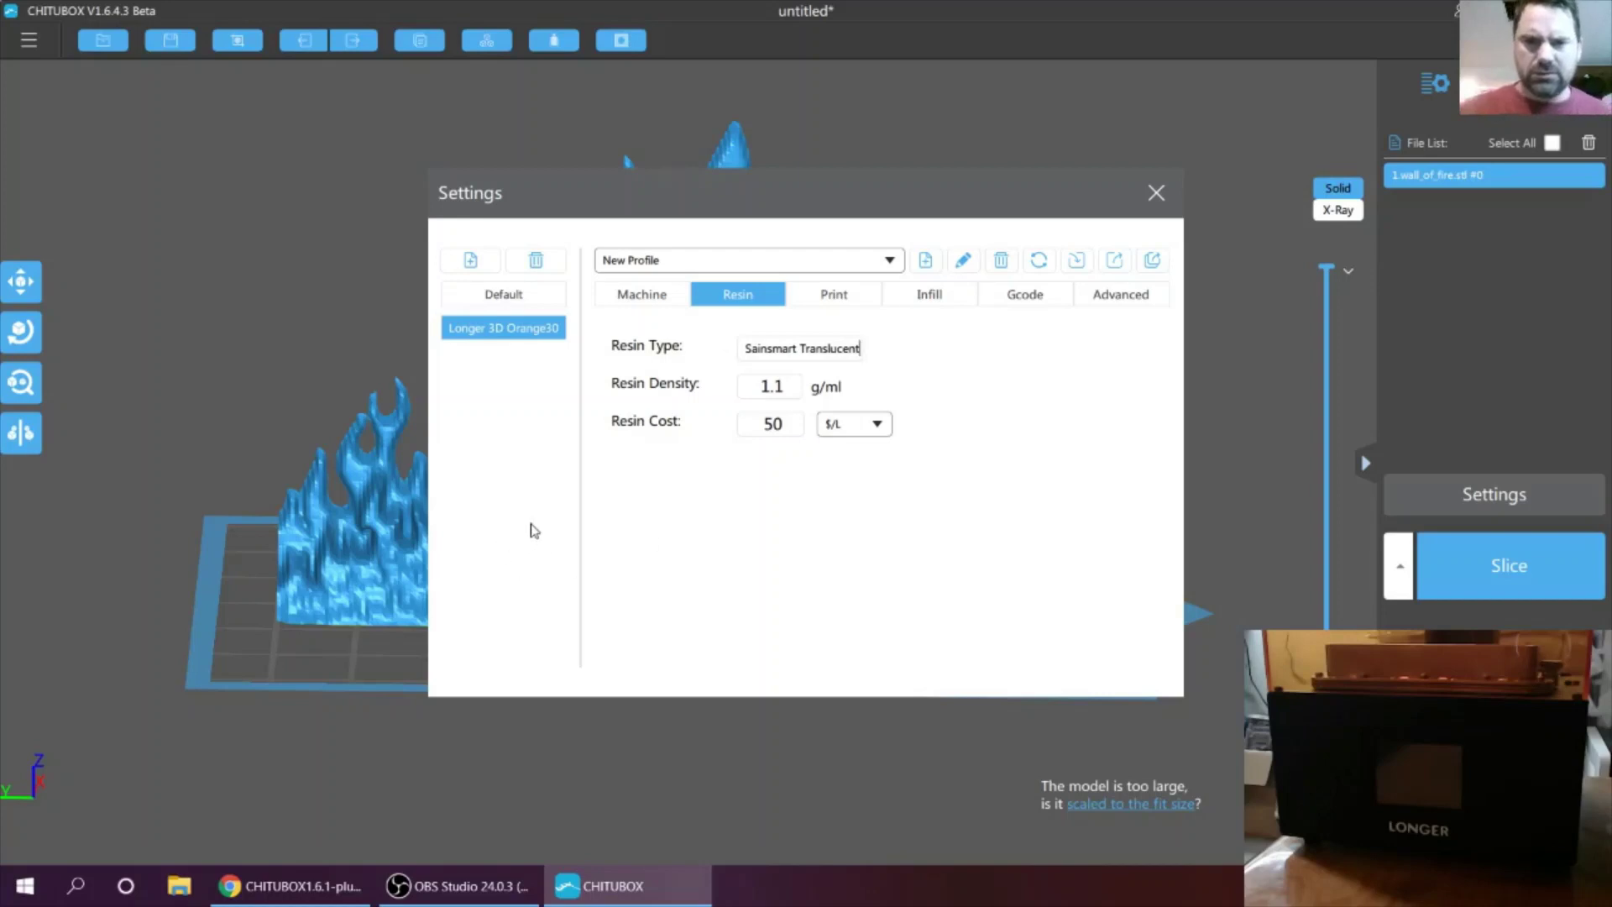
Step: Set the new profile's resin cost to 40 $/L
click(778, 429)
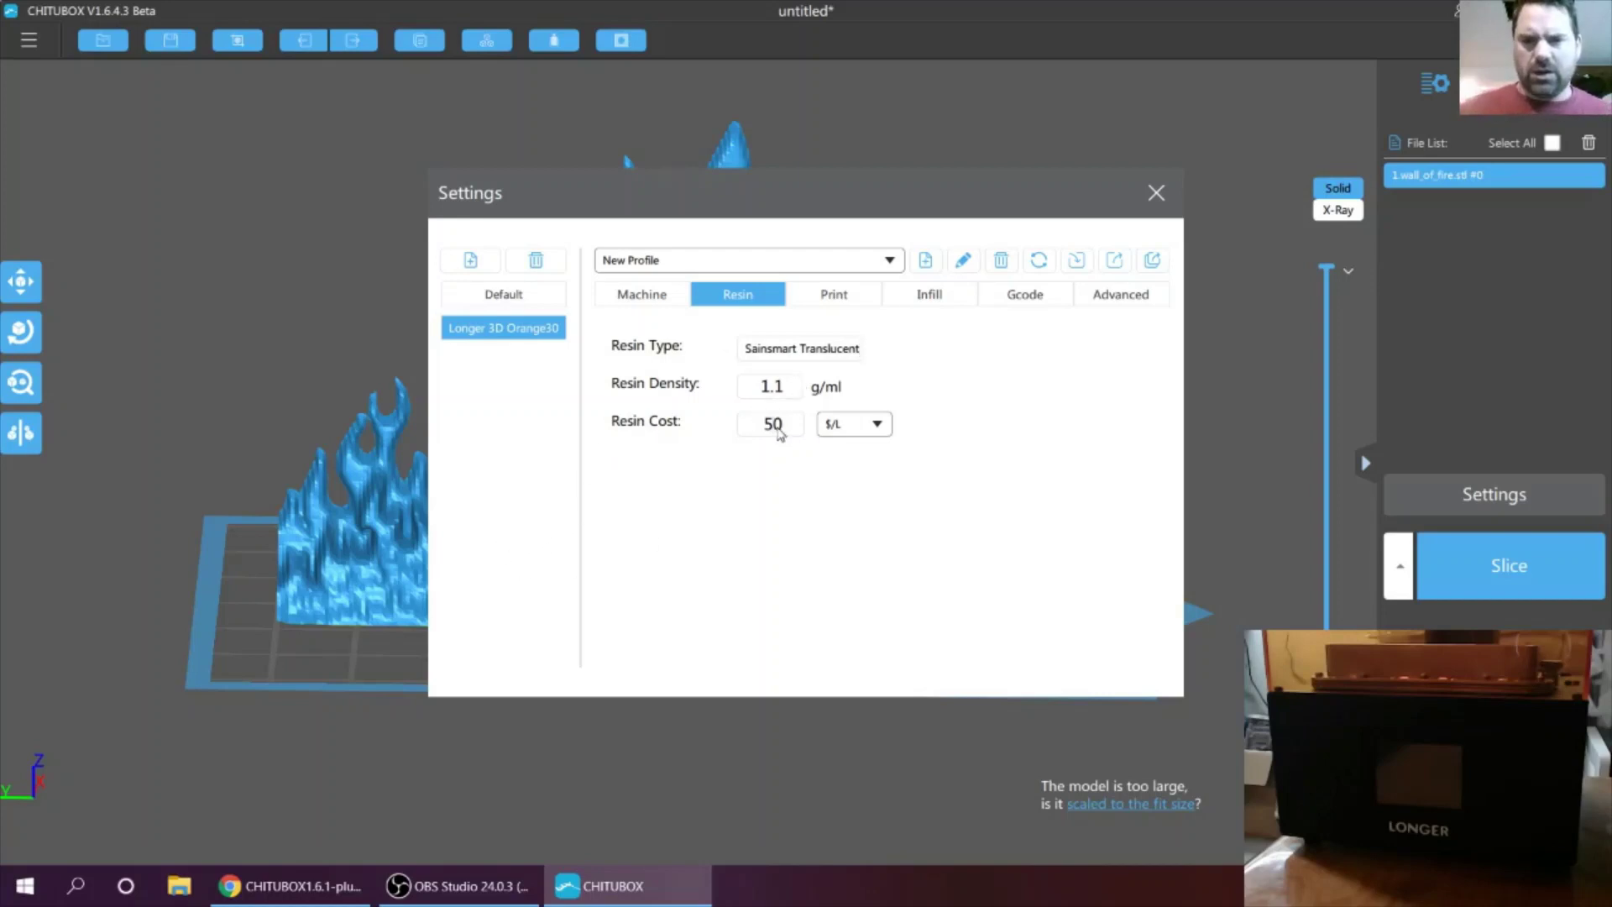
double_click(774, 424)
text(40)
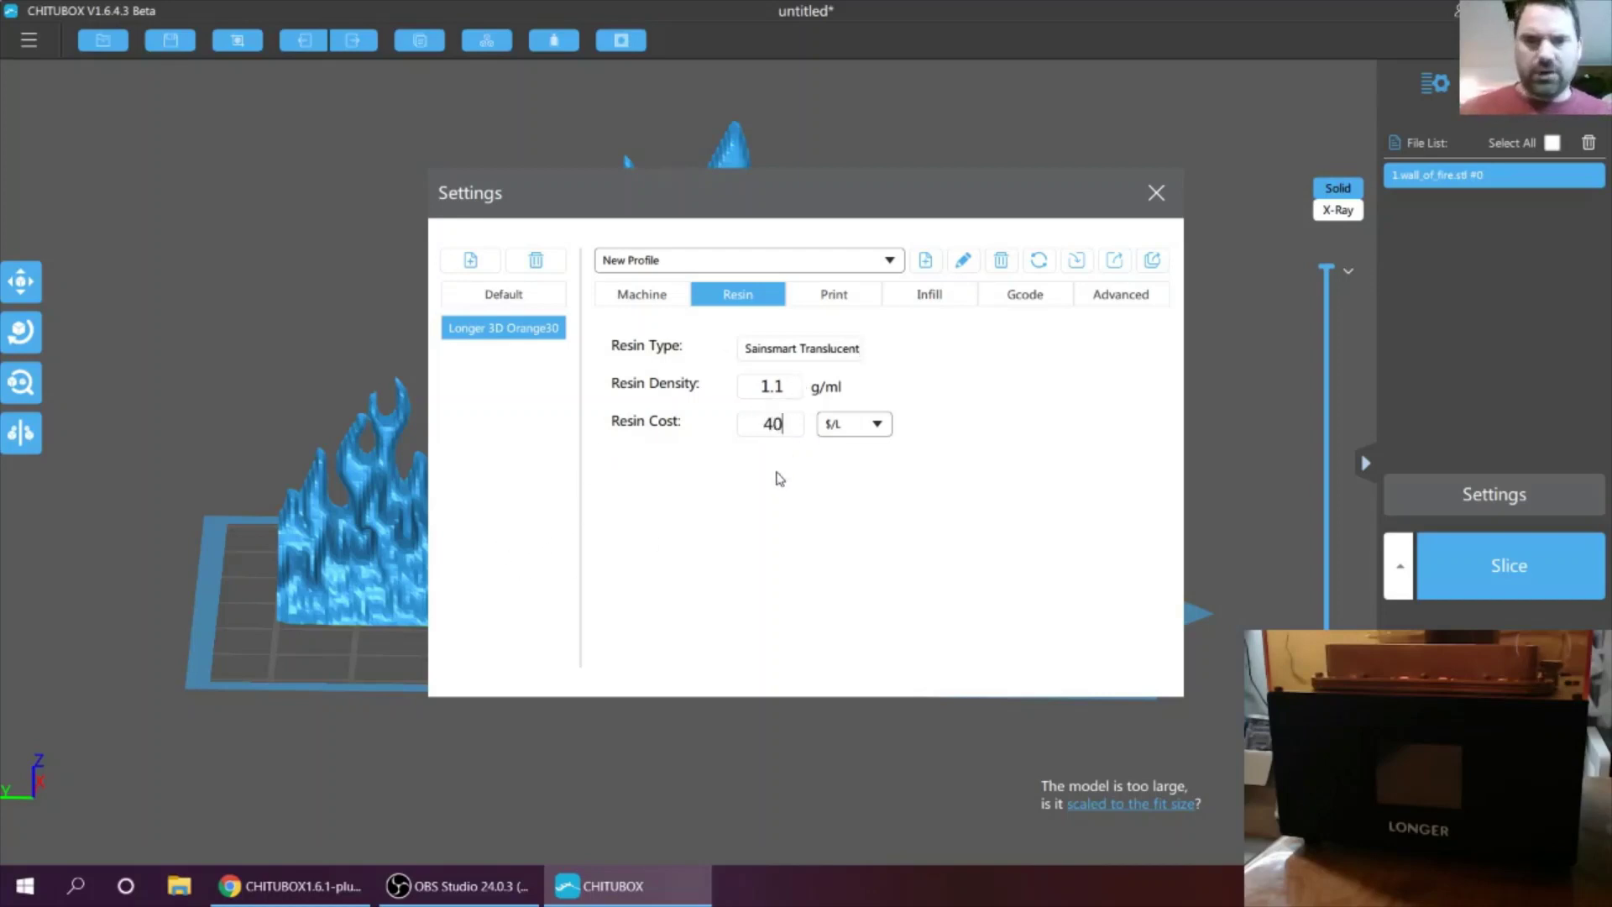
Step: Set the normal-layer exposure time in the new profile's print settings to 8 s
click(834, 300)
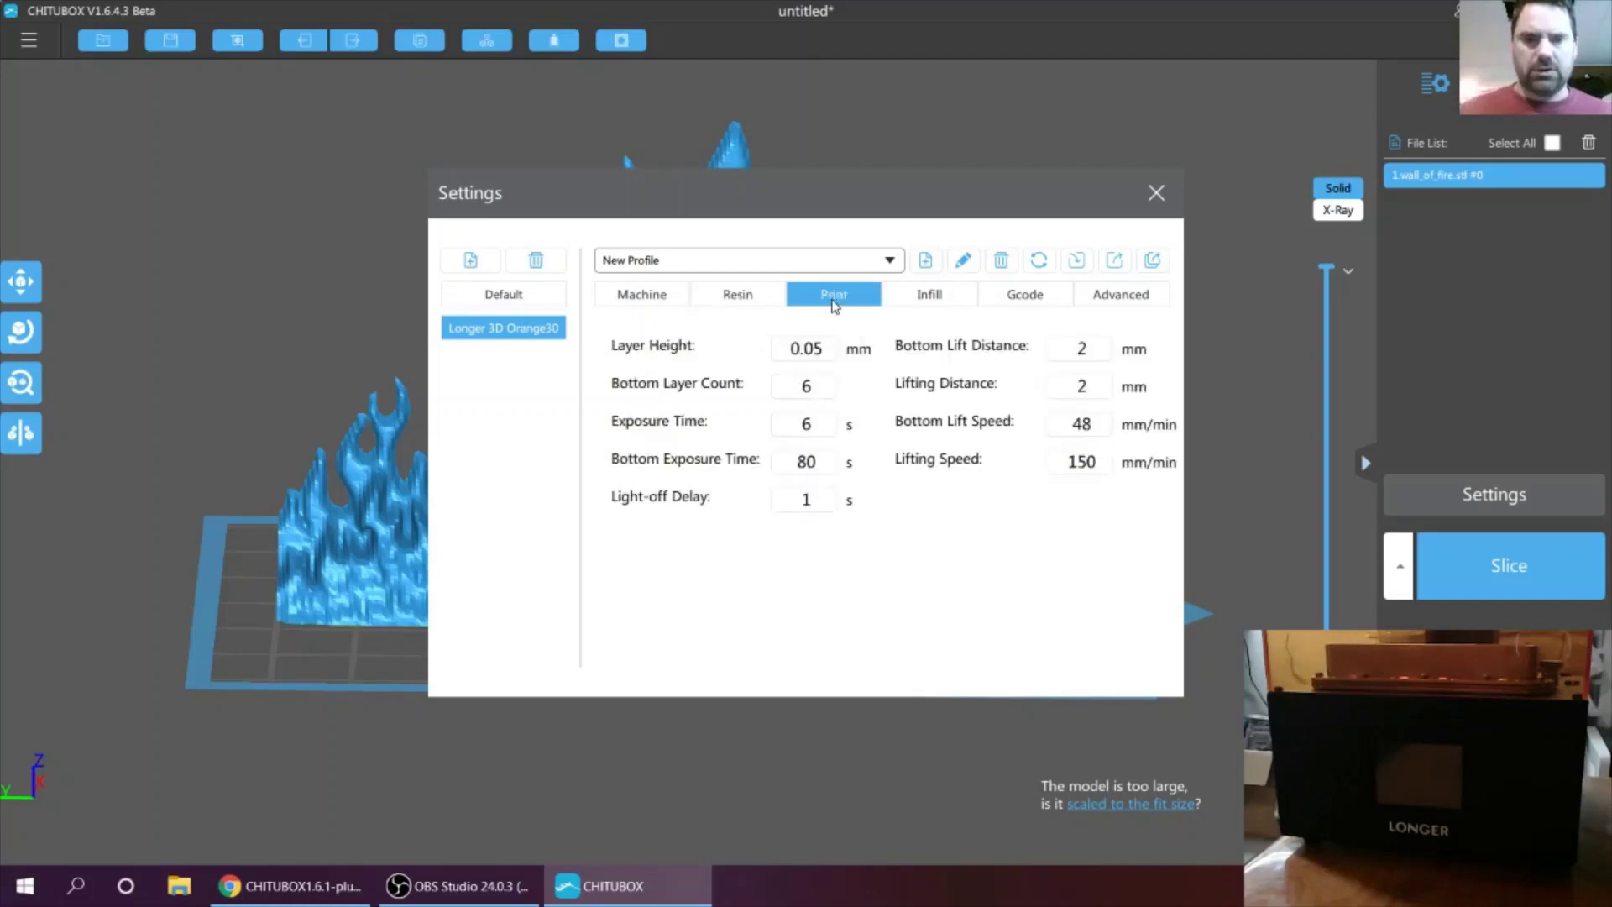
double_click(814, 426)
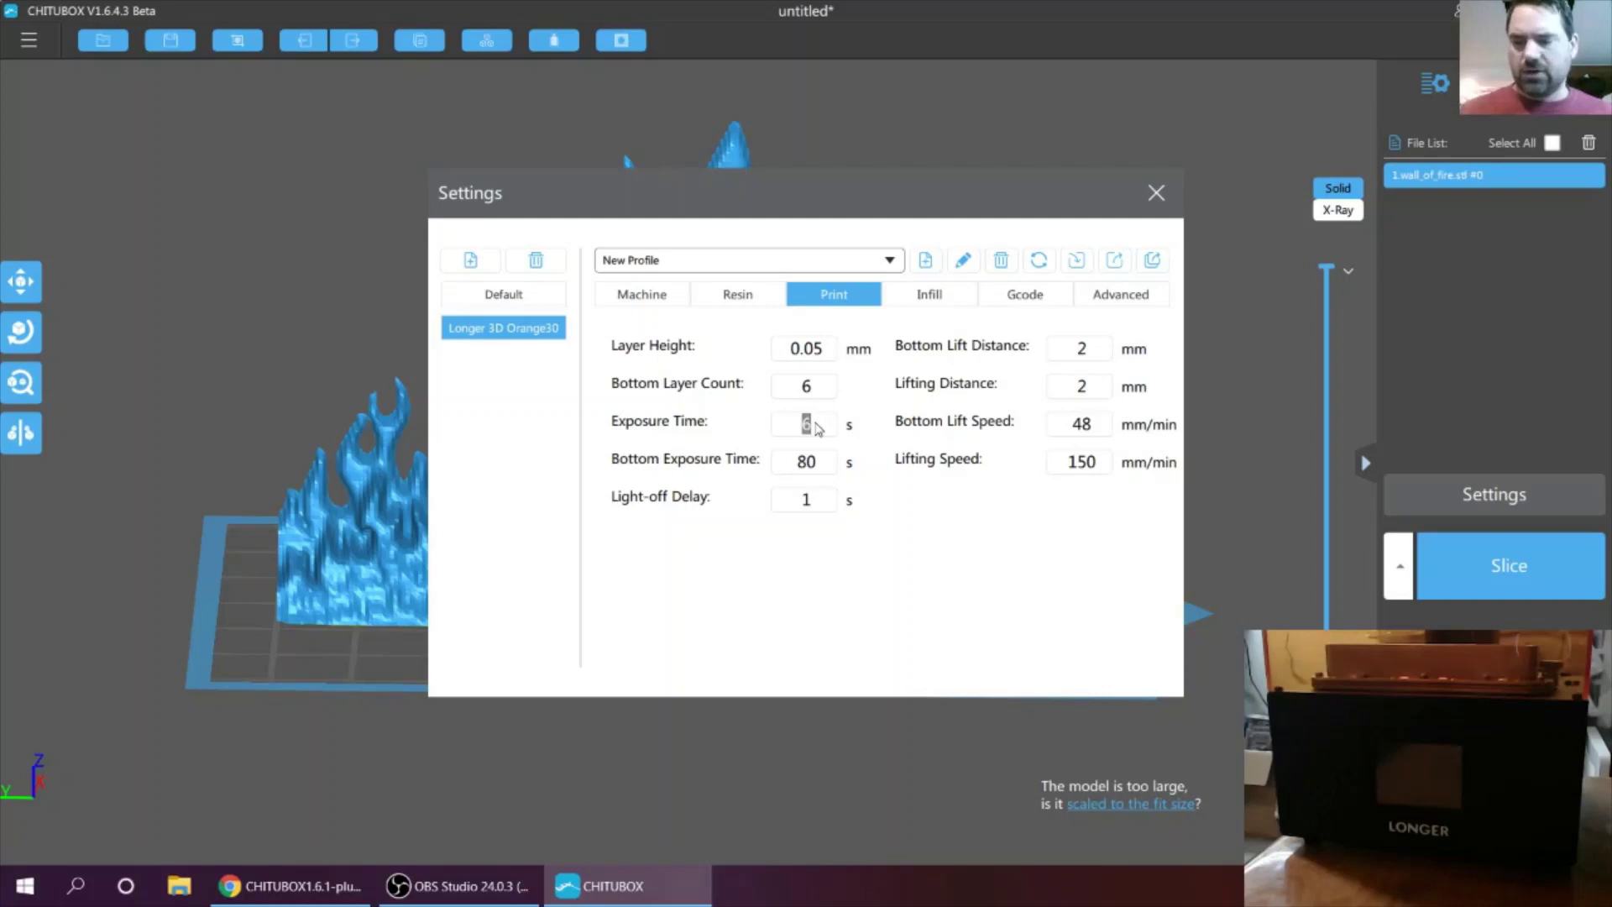
text(8)
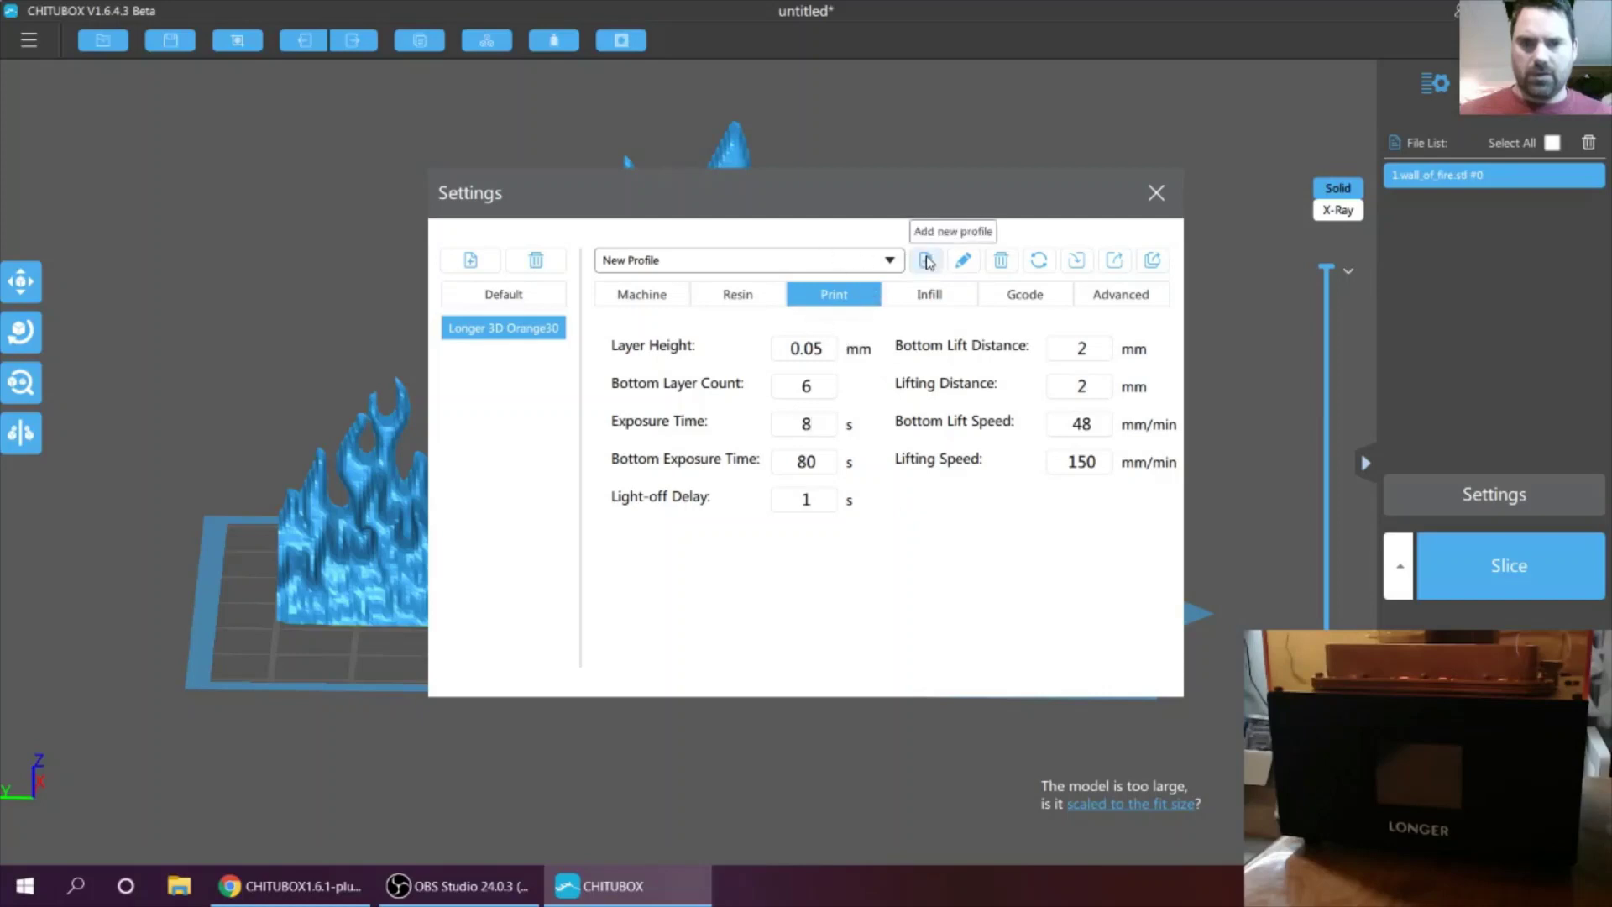
Step: Rename the new profile as "sainsmart trans .05mm"
click(845, 267)
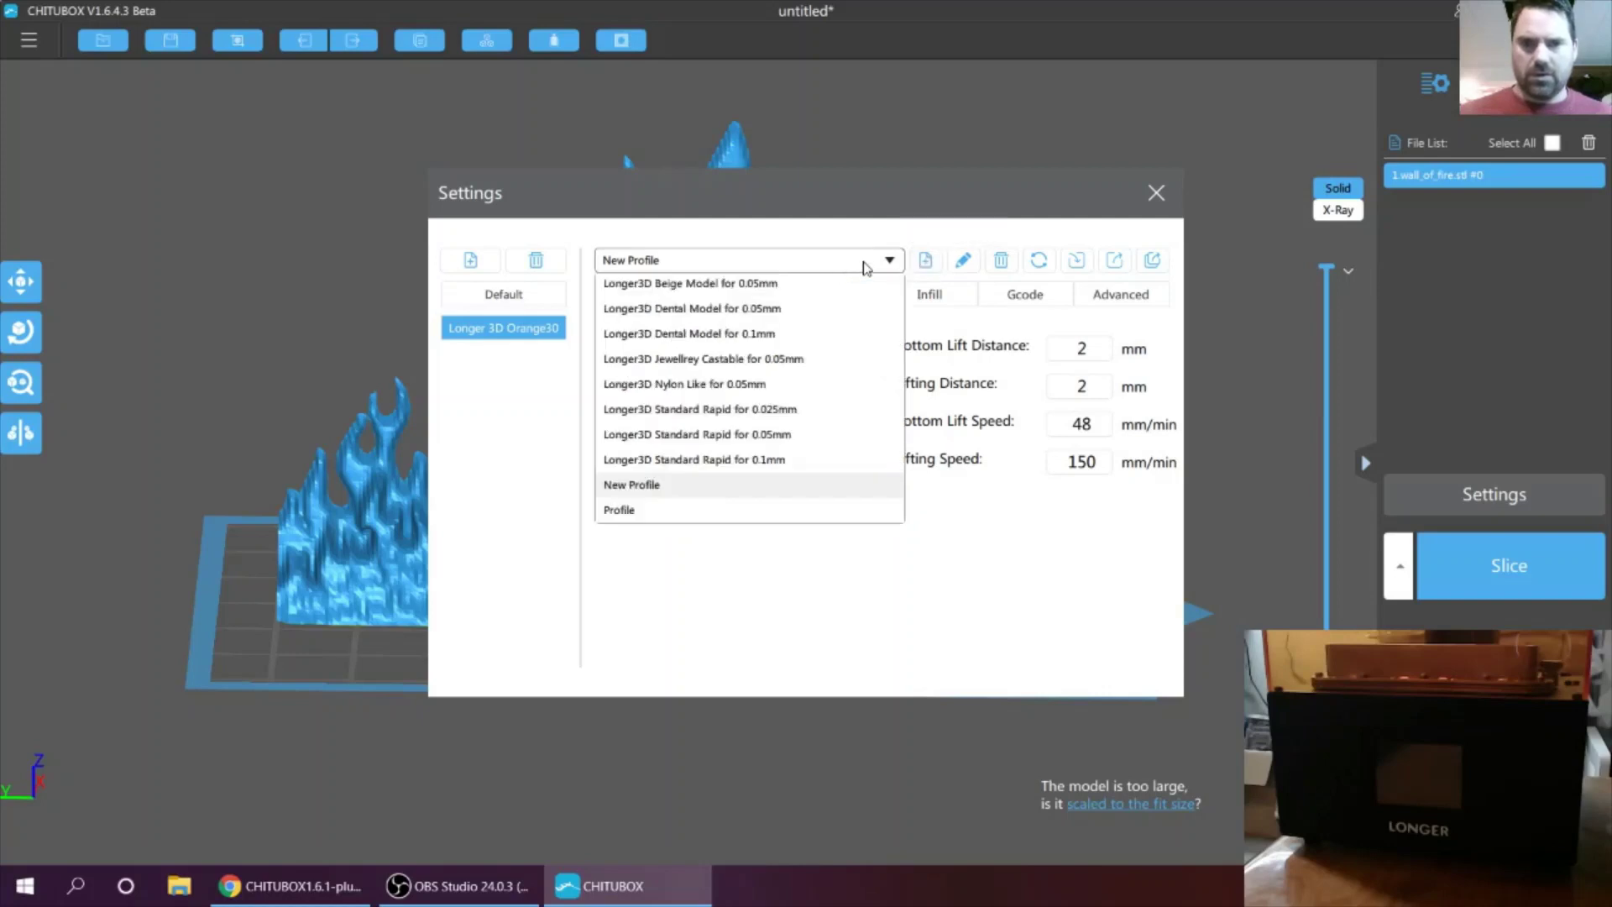
click(682, 485)
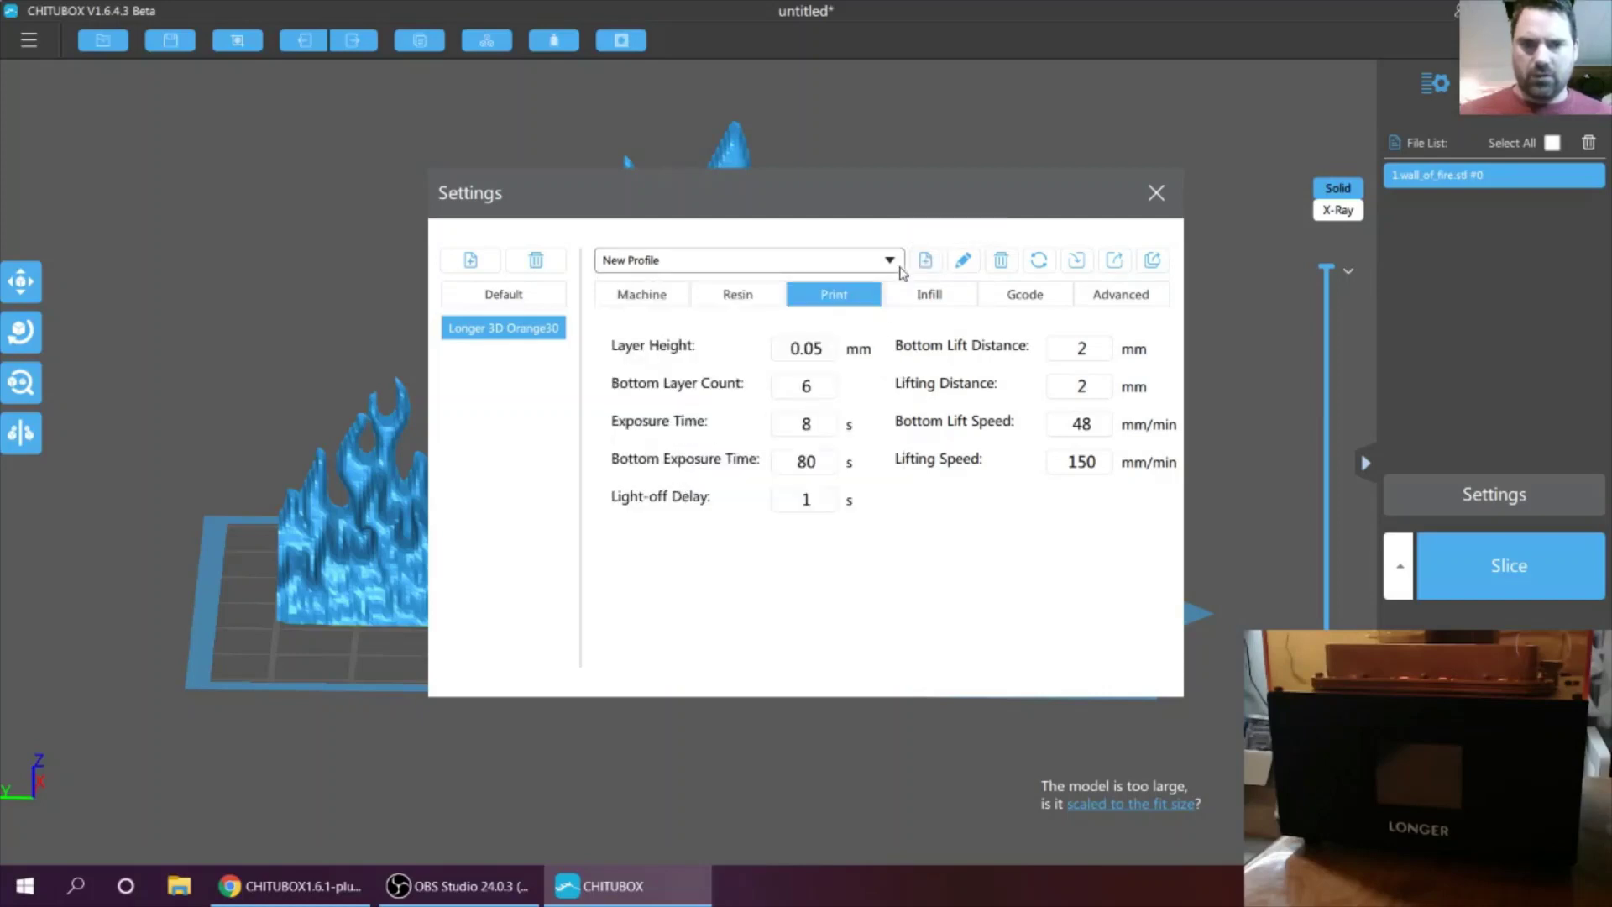
click(962, 263)
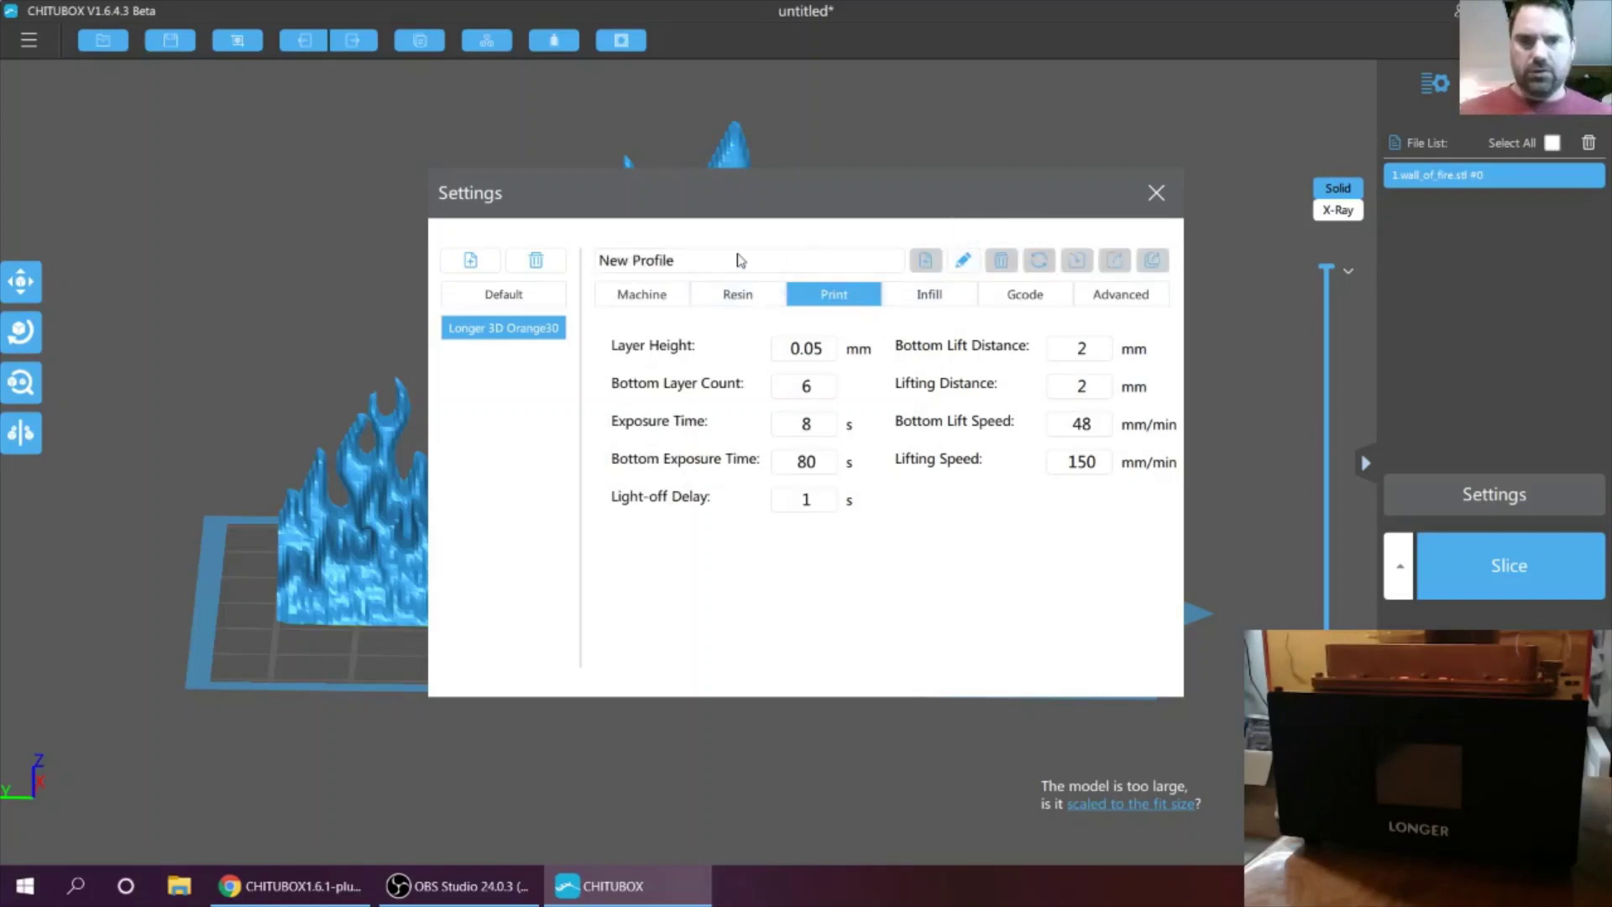
key(BackSpace)
key(BackSpace)
key(BackSpace)
key(BackSpace)
key(BackSpace)
key(BackSpace)
key(BackSpace)
key(BackSpace)
key(BackSpace)
key(BackSpace)
key(BackSpace)
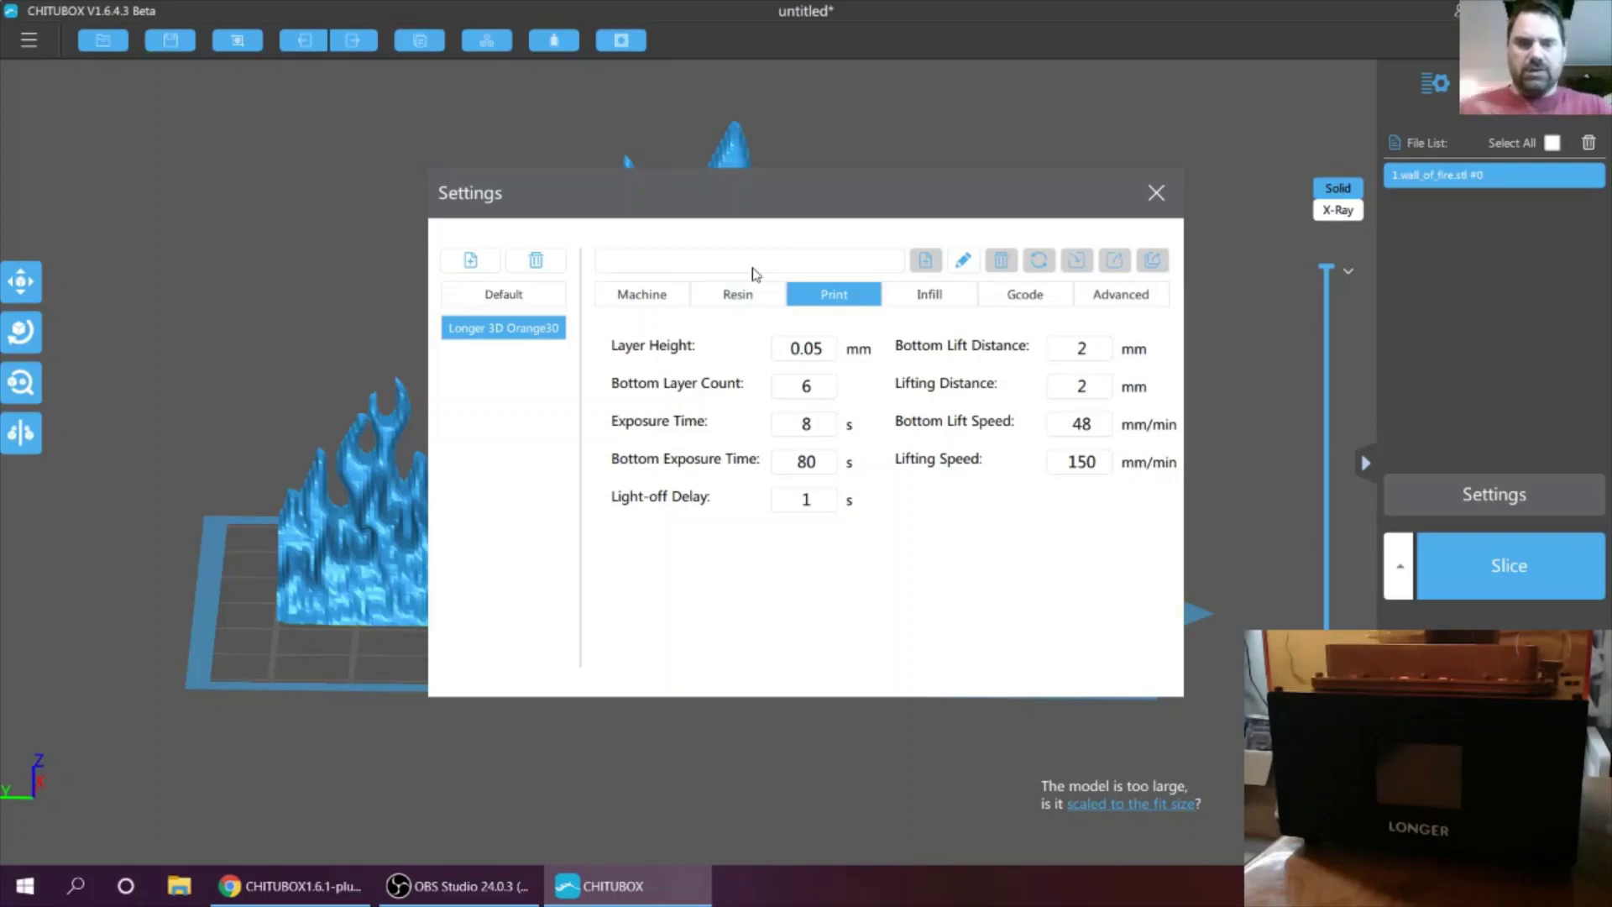
text(s)
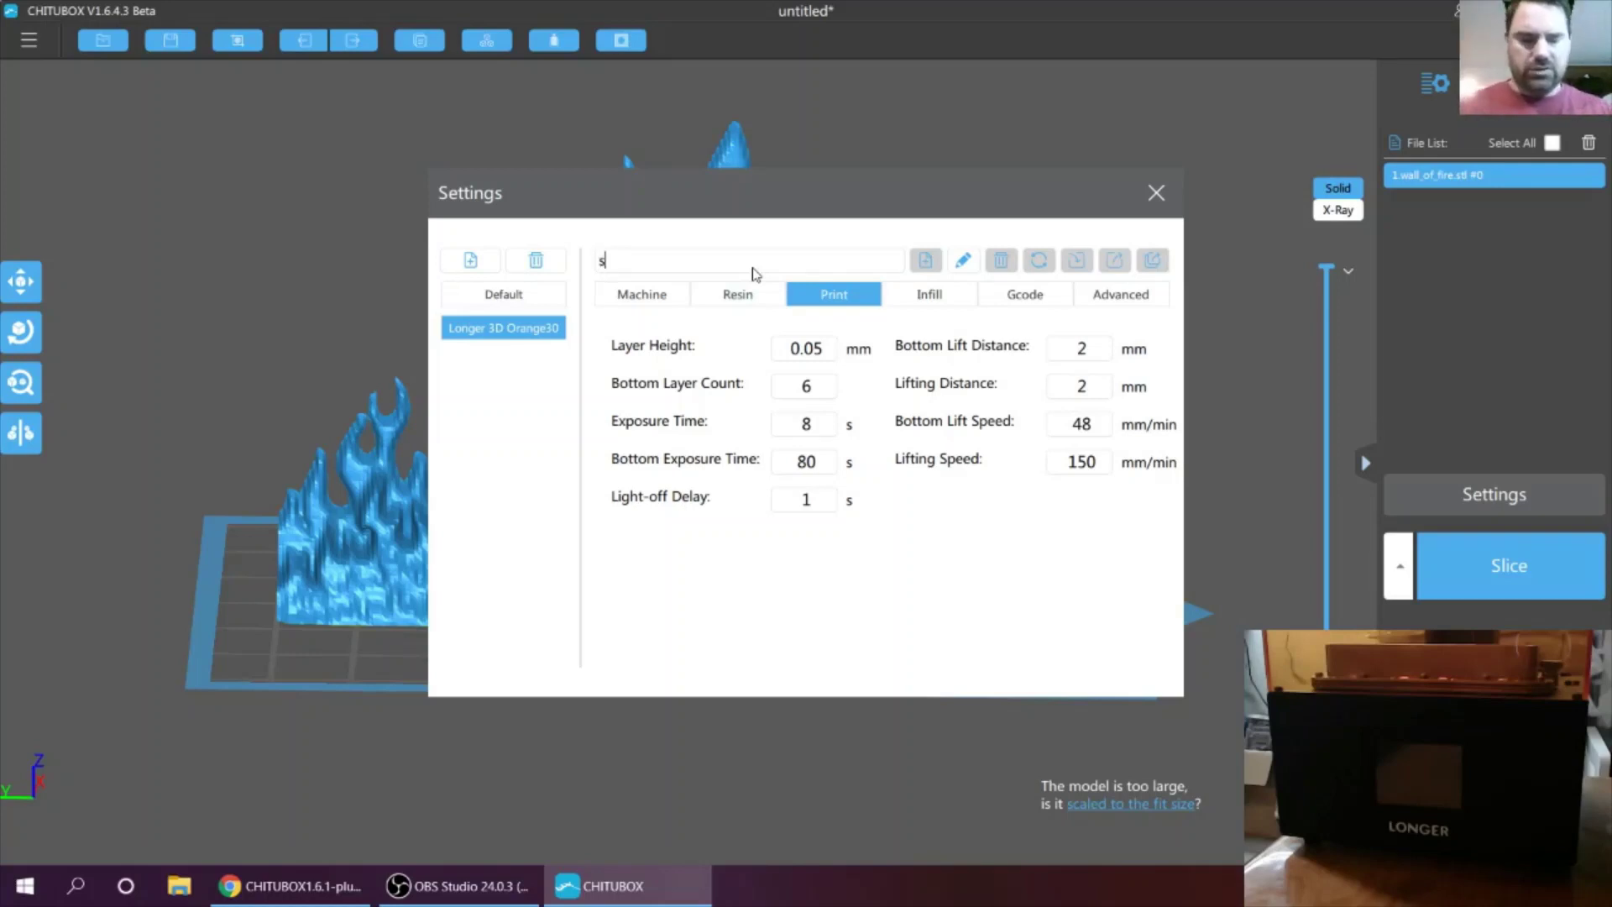
text(ainsmart /T)
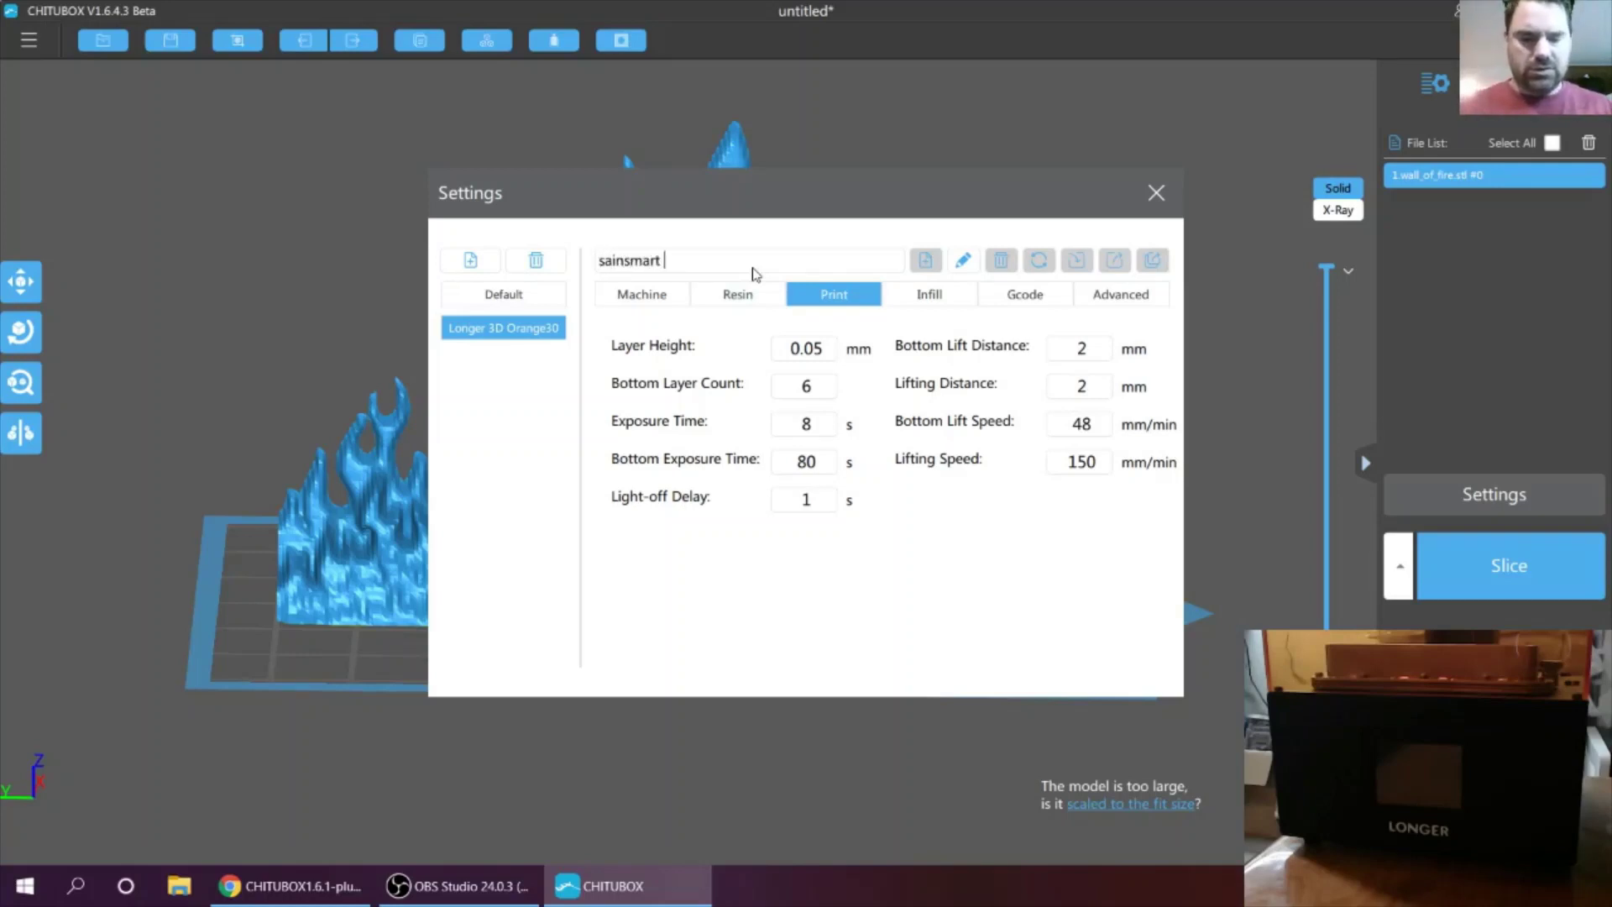
key(BackSpace)
key(BackSpace)
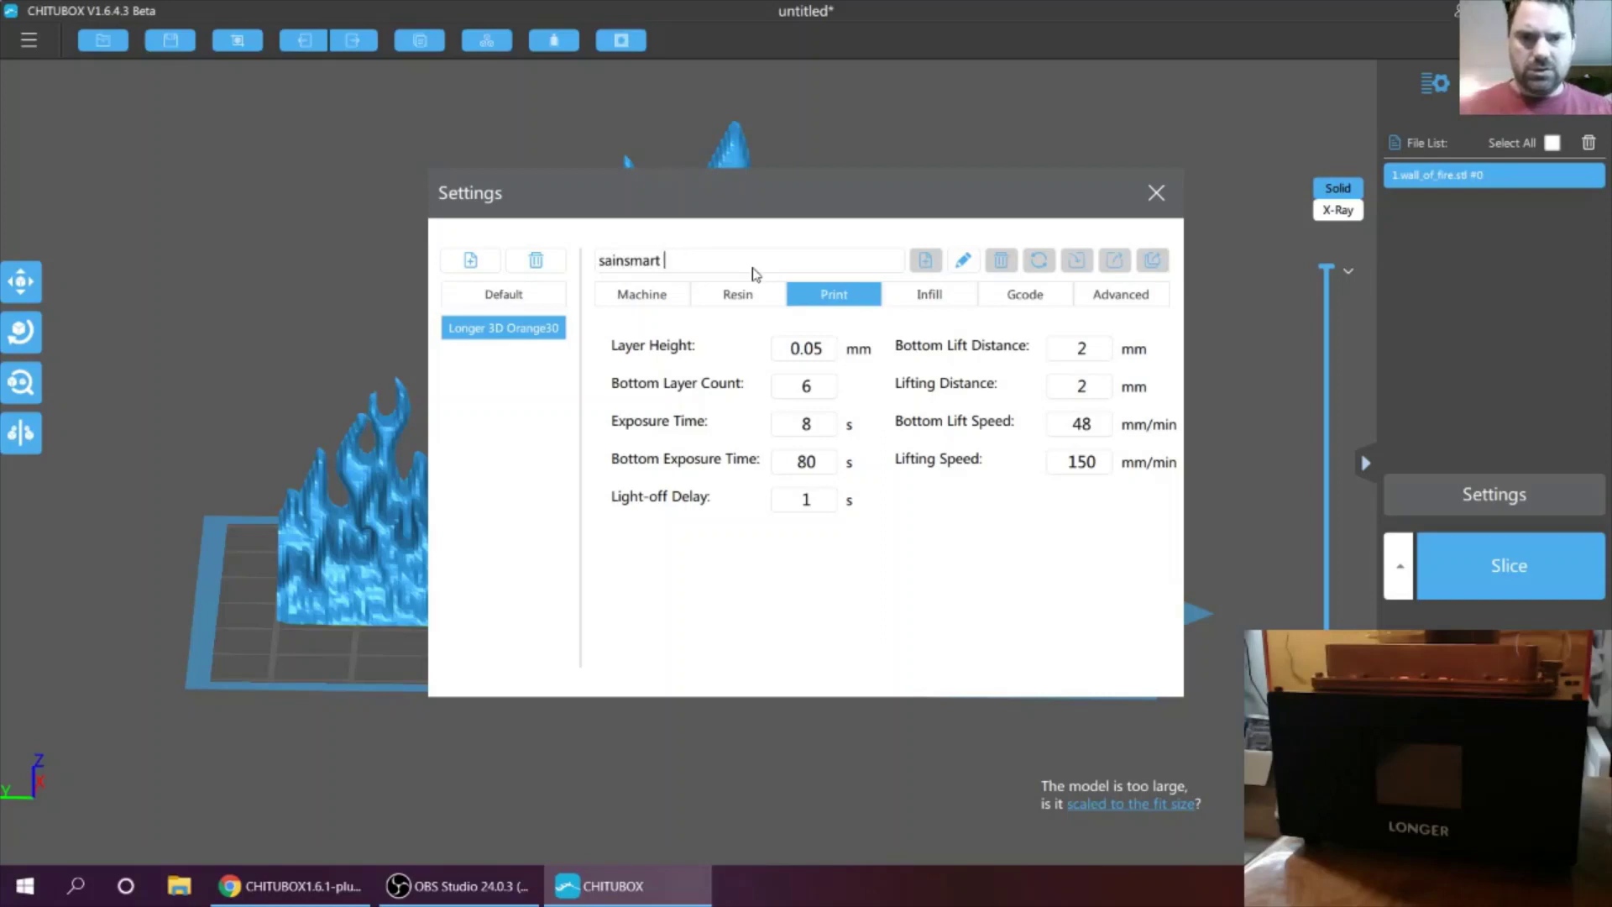
text(trans)
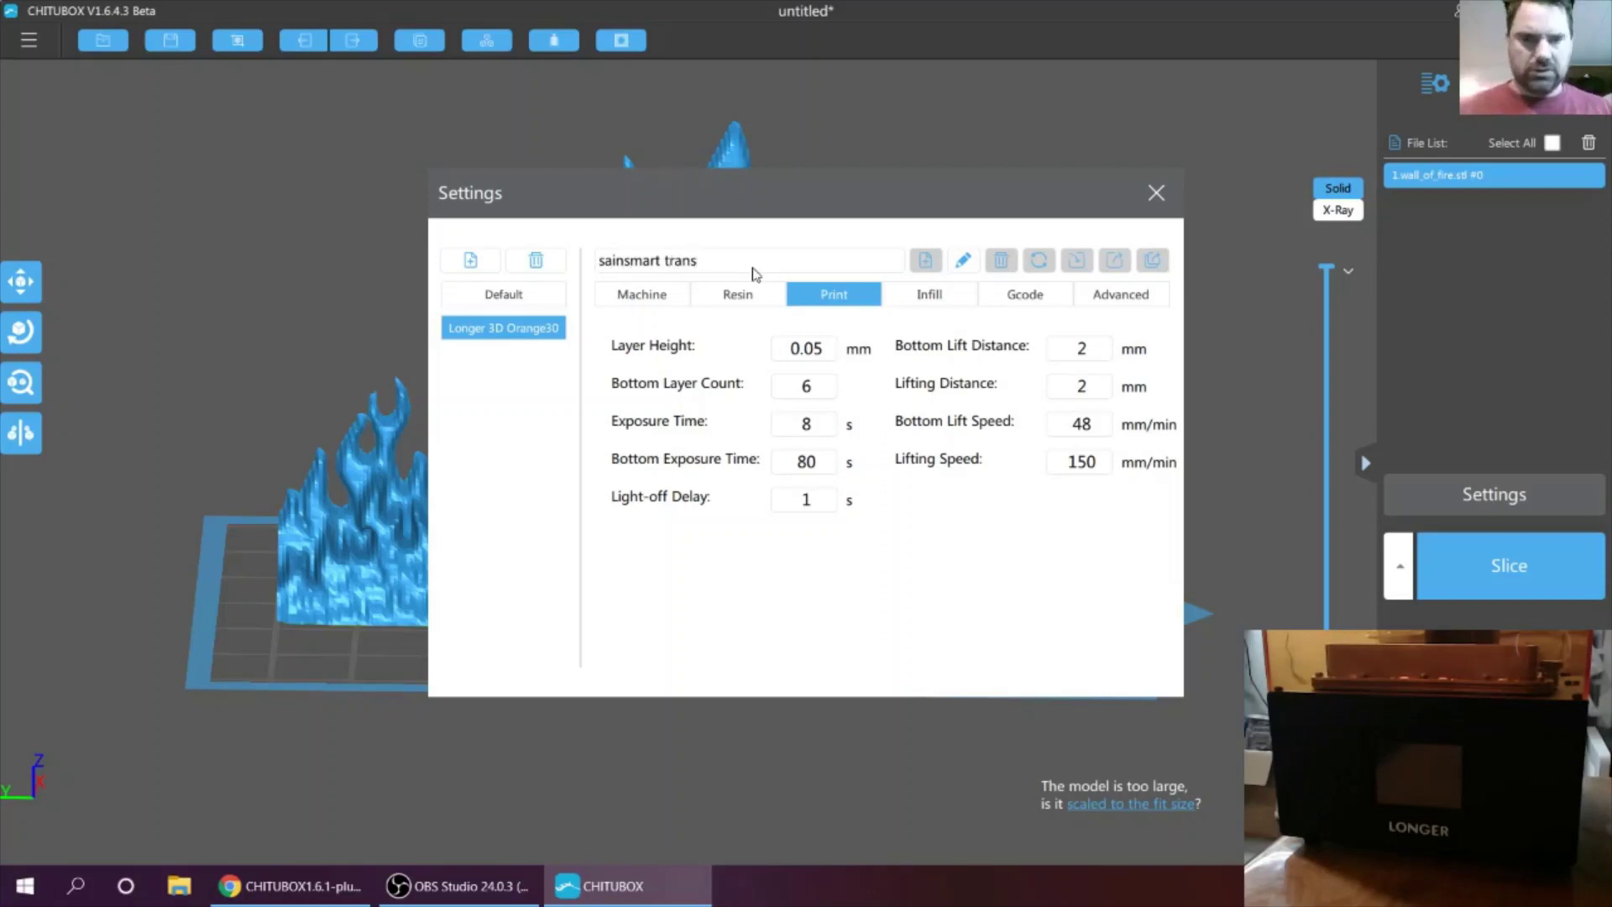
text( .05)
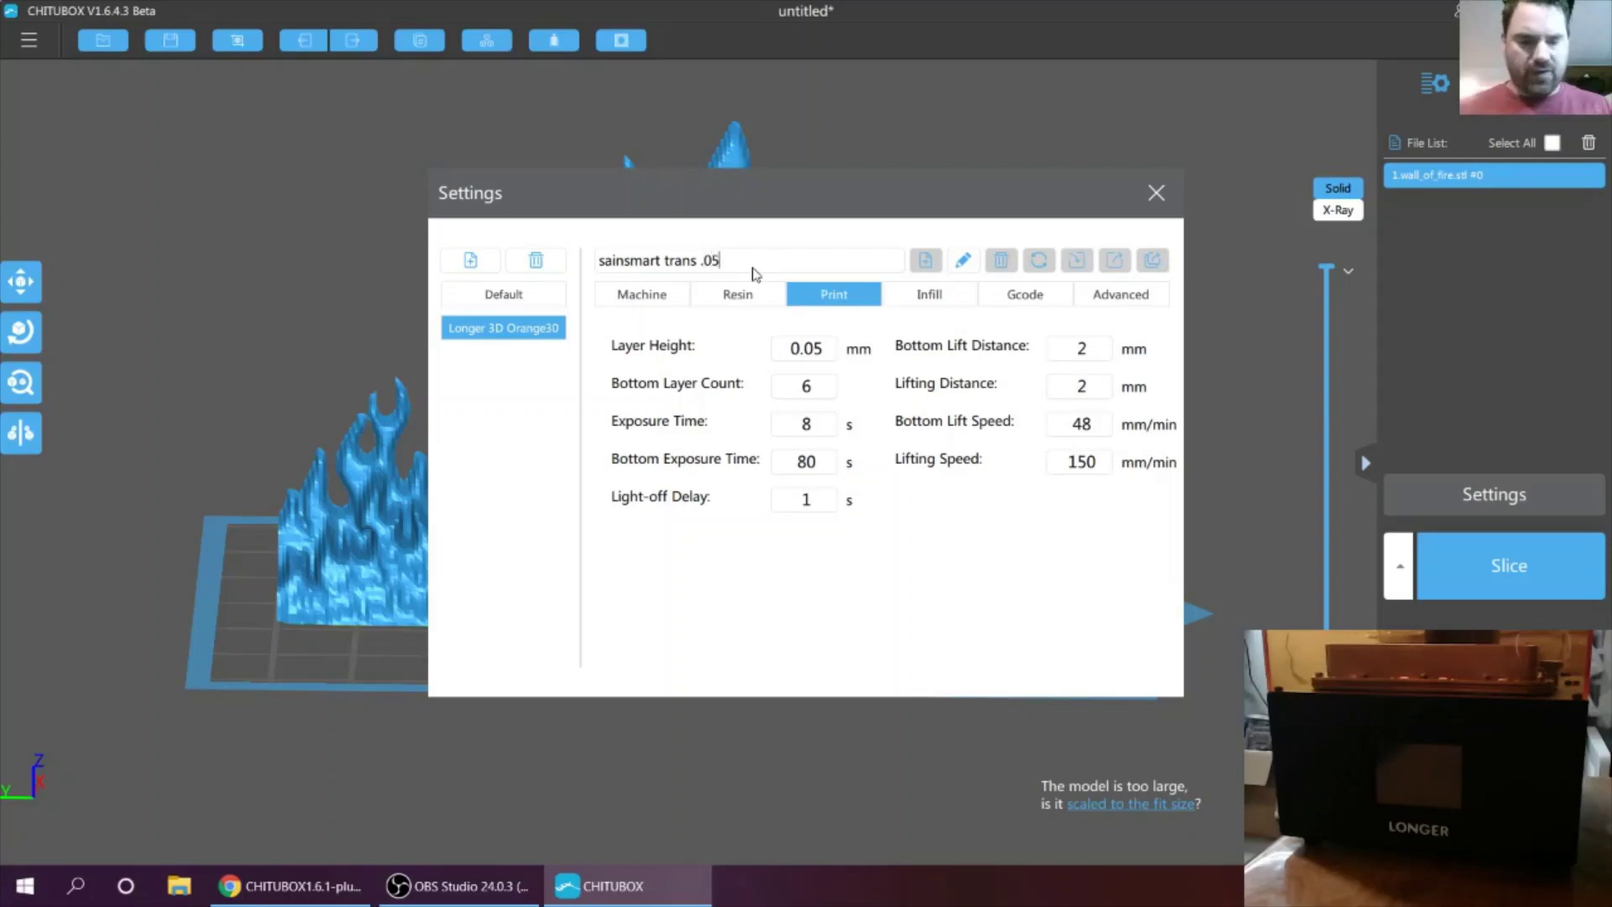
text(mm)
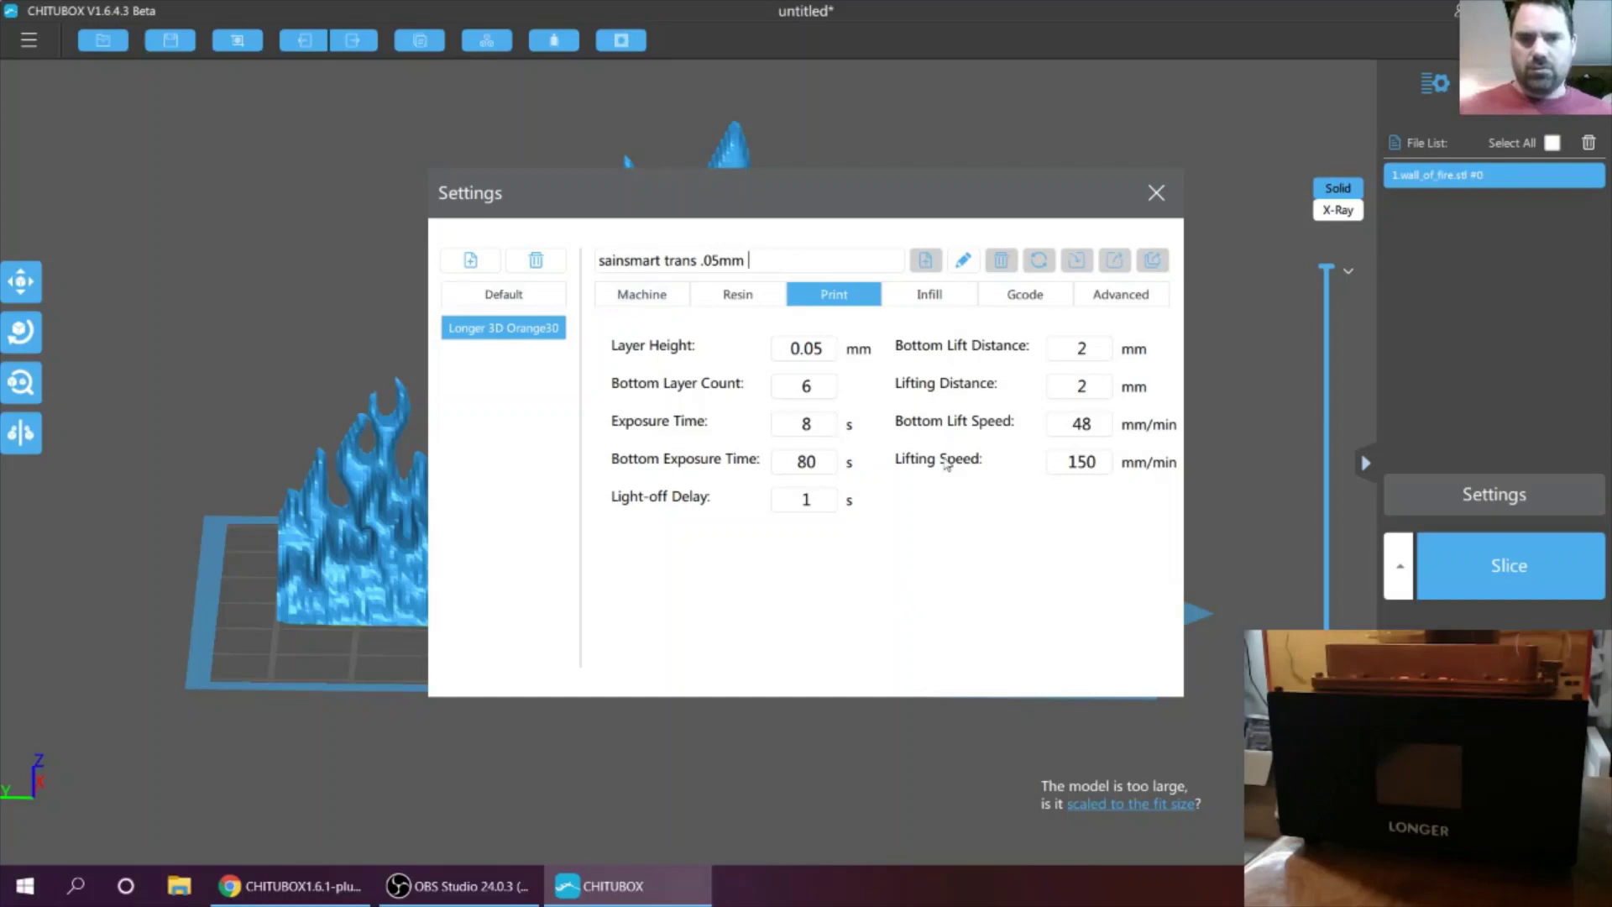
key(Return)
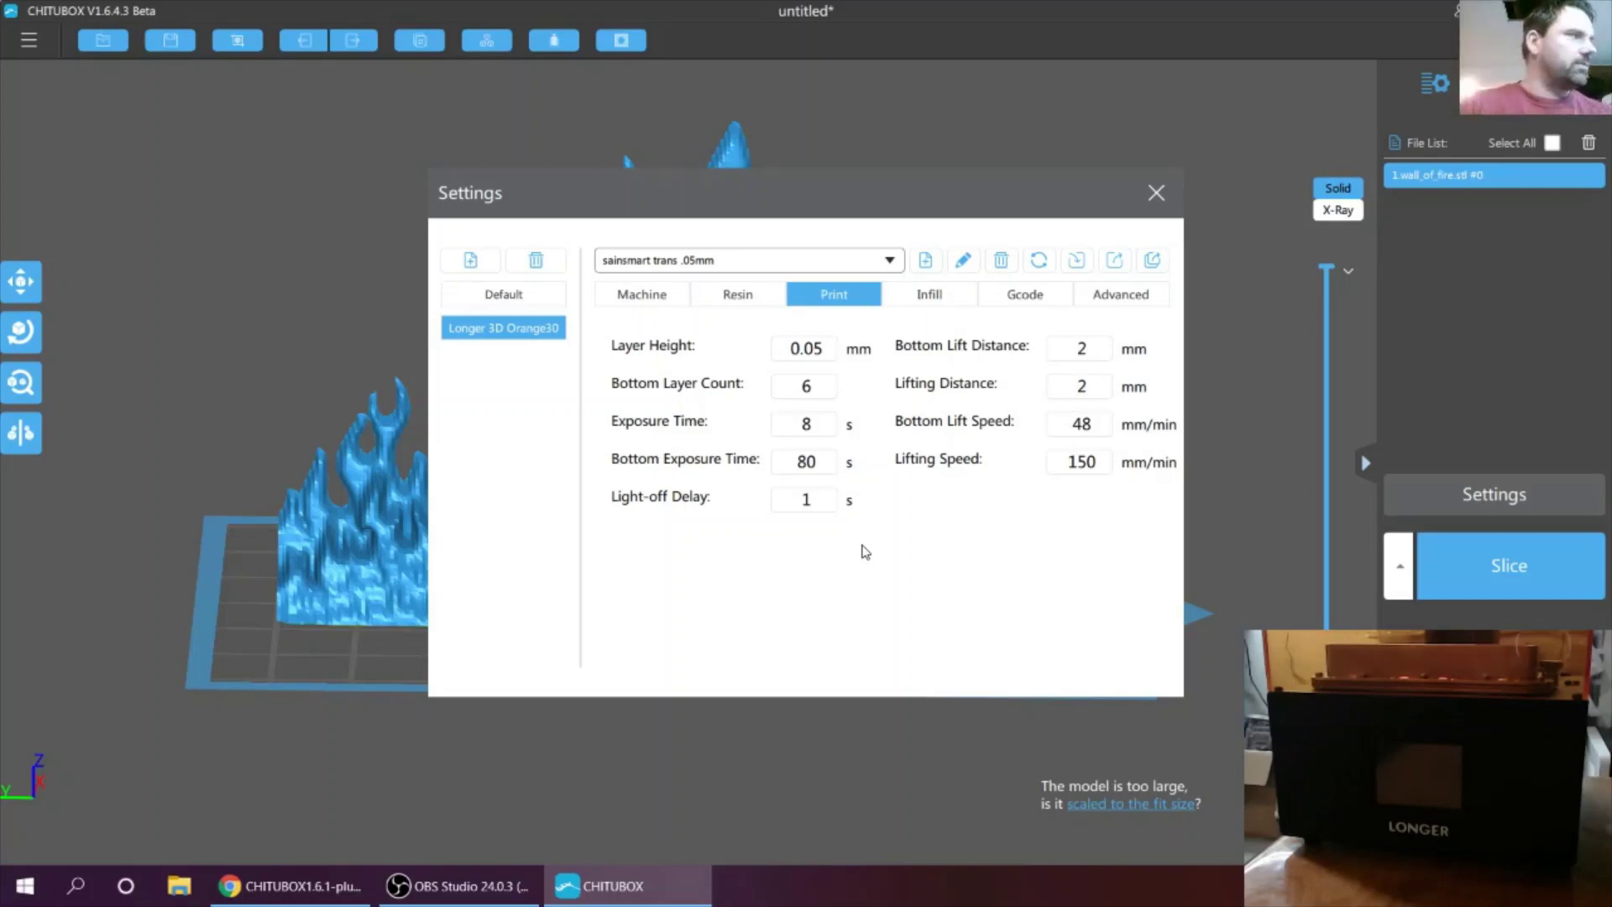
Step: Set the profile's anti-aliasing level to 8 in the advanced settings and close the printer settings
click(954, 295)
click(1014, 295)
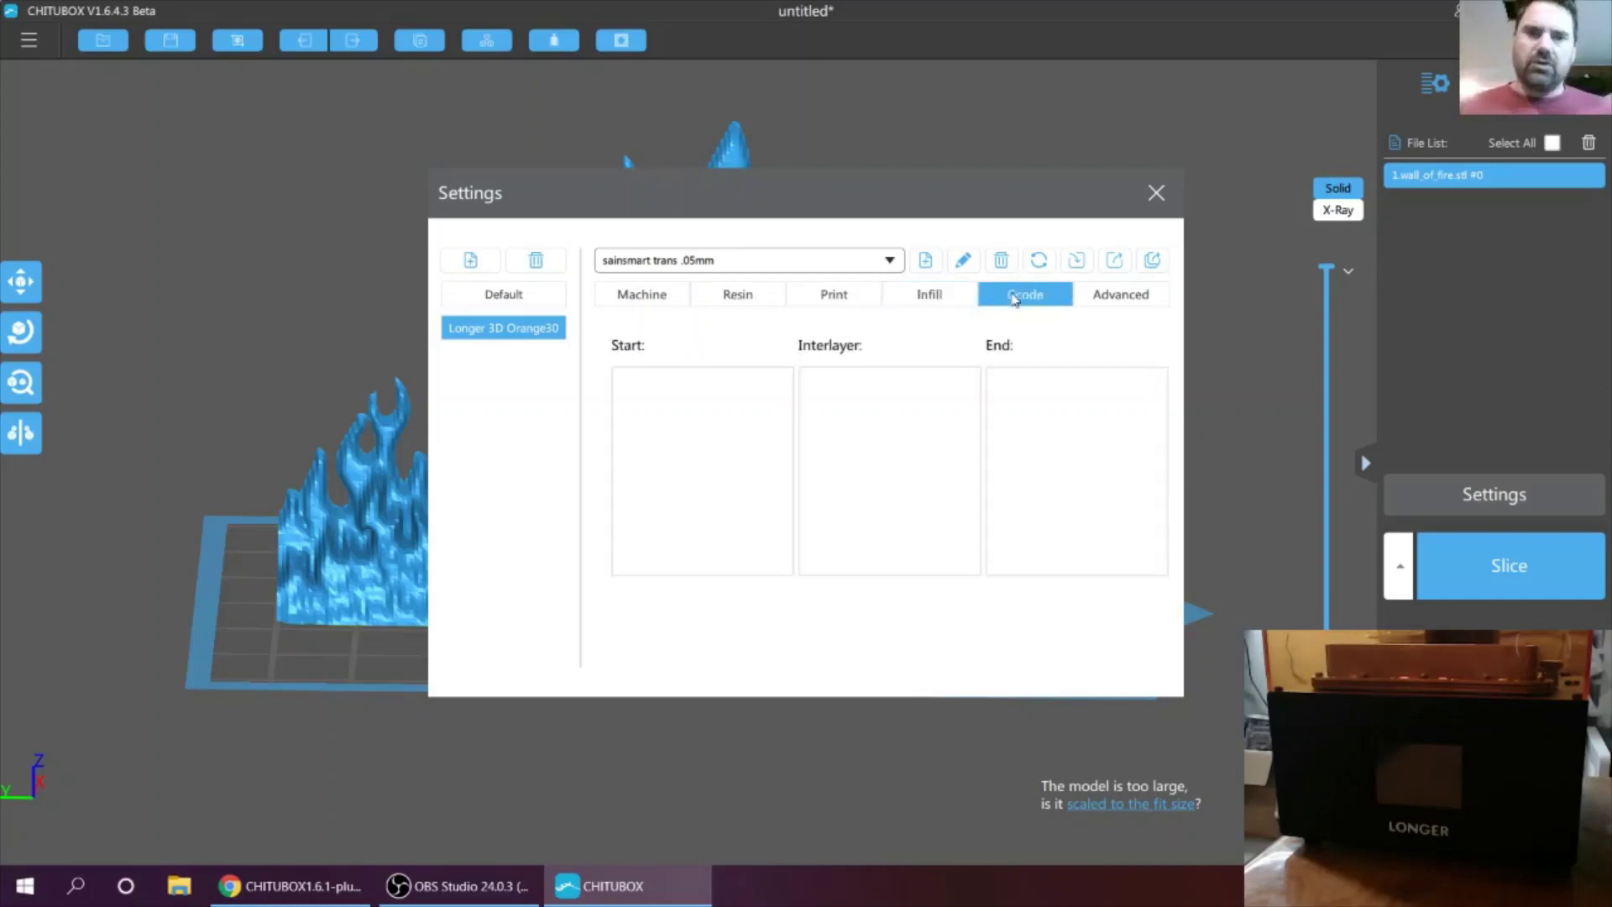
click(1092, 296)
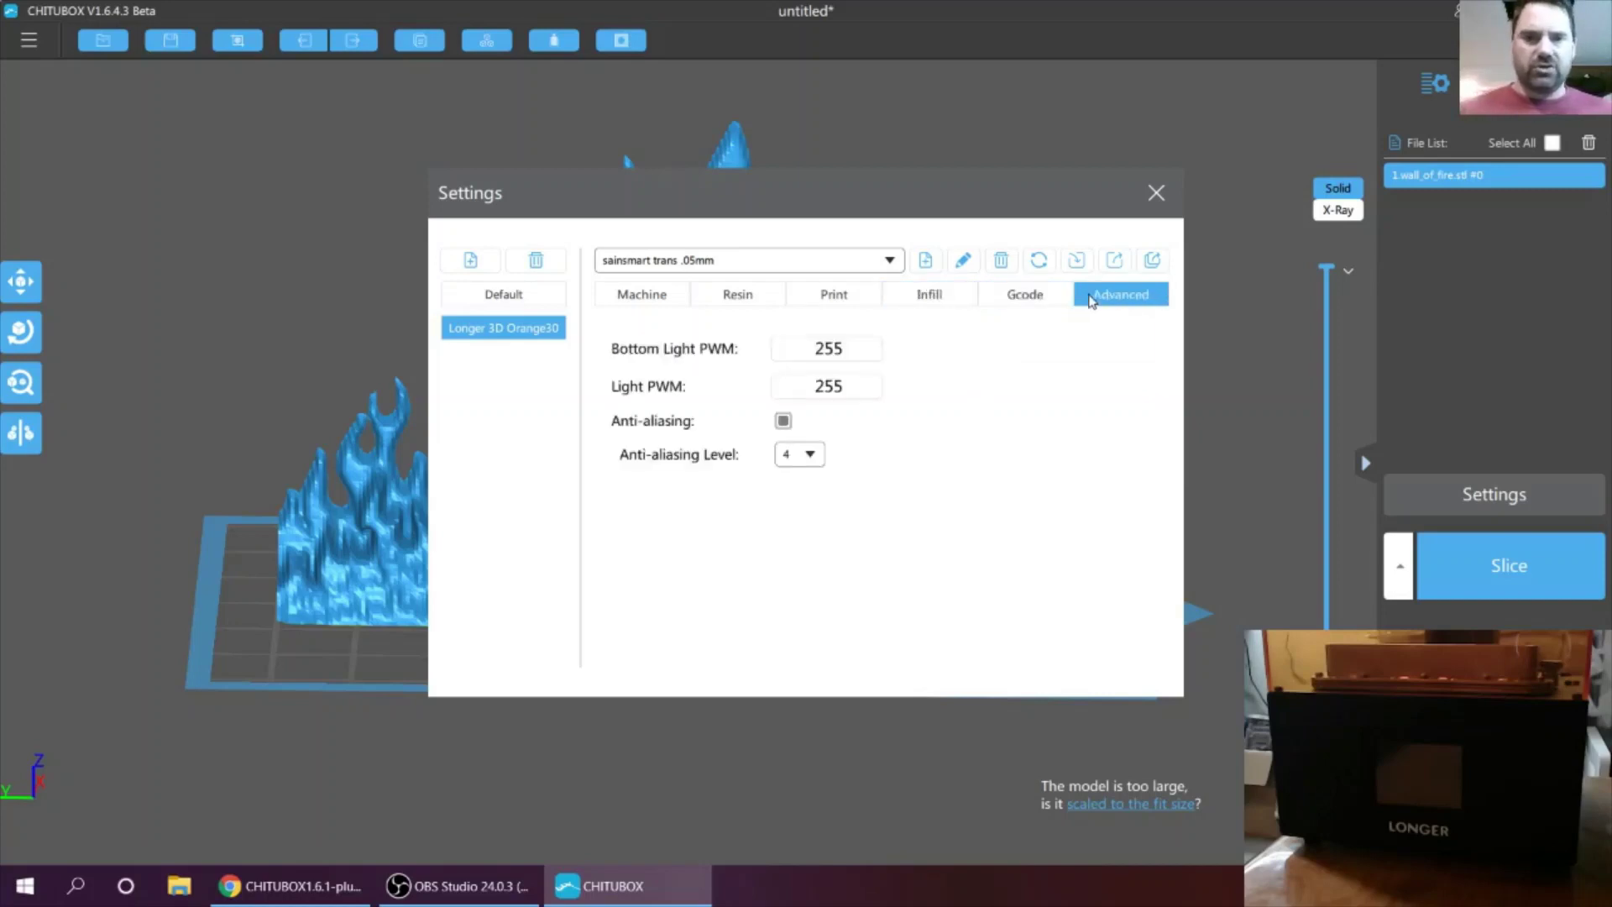
click(806, 454)
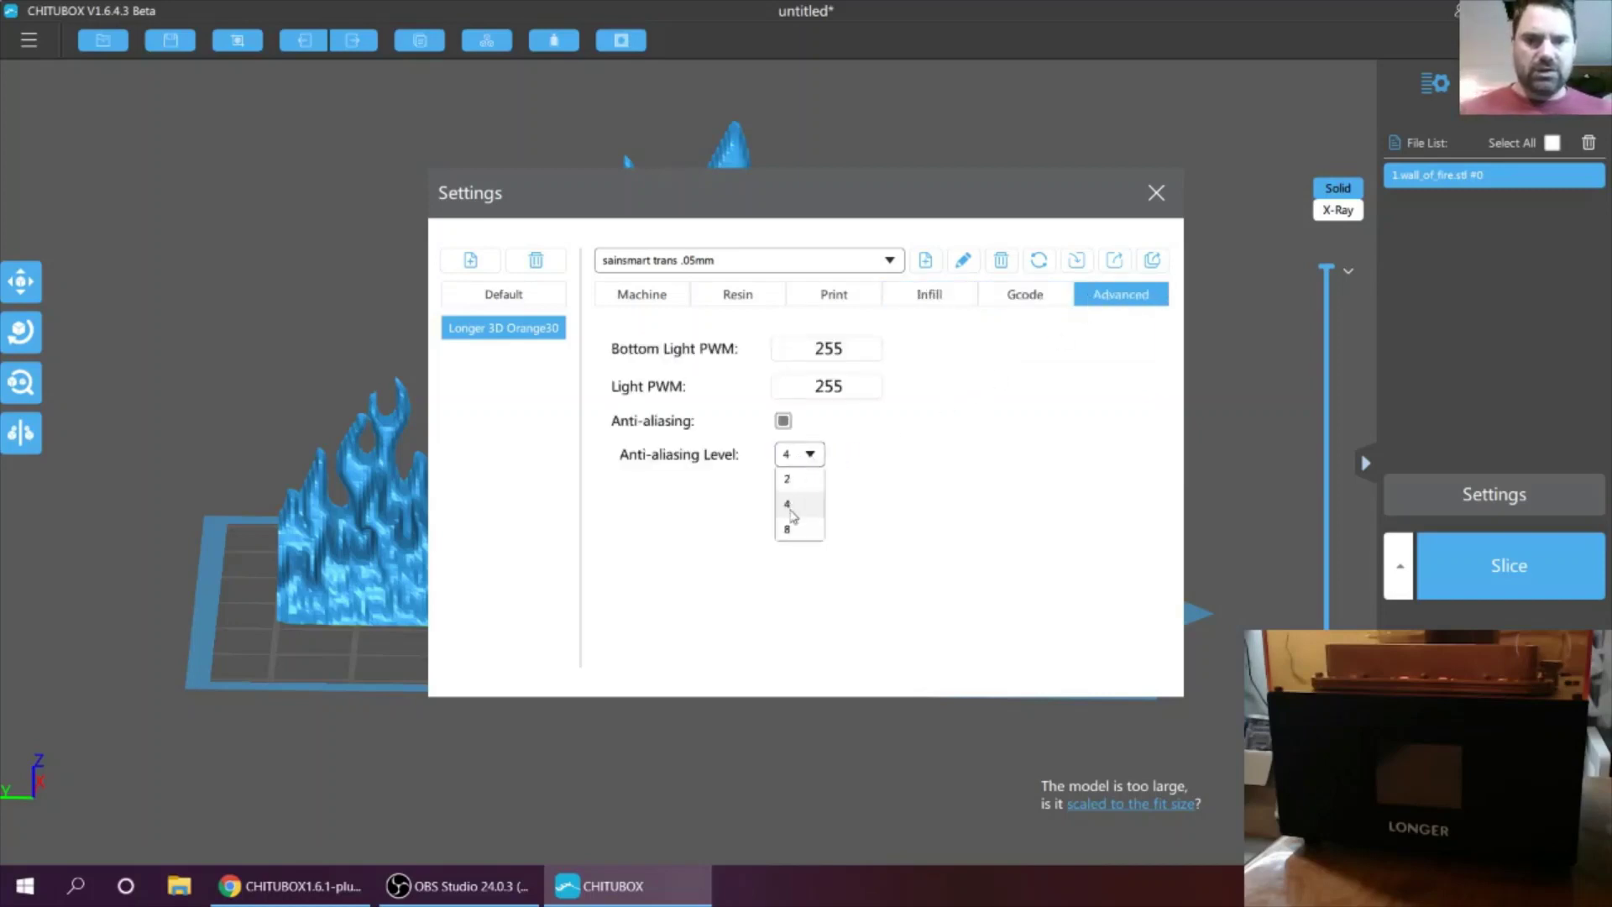
click(791, 529)
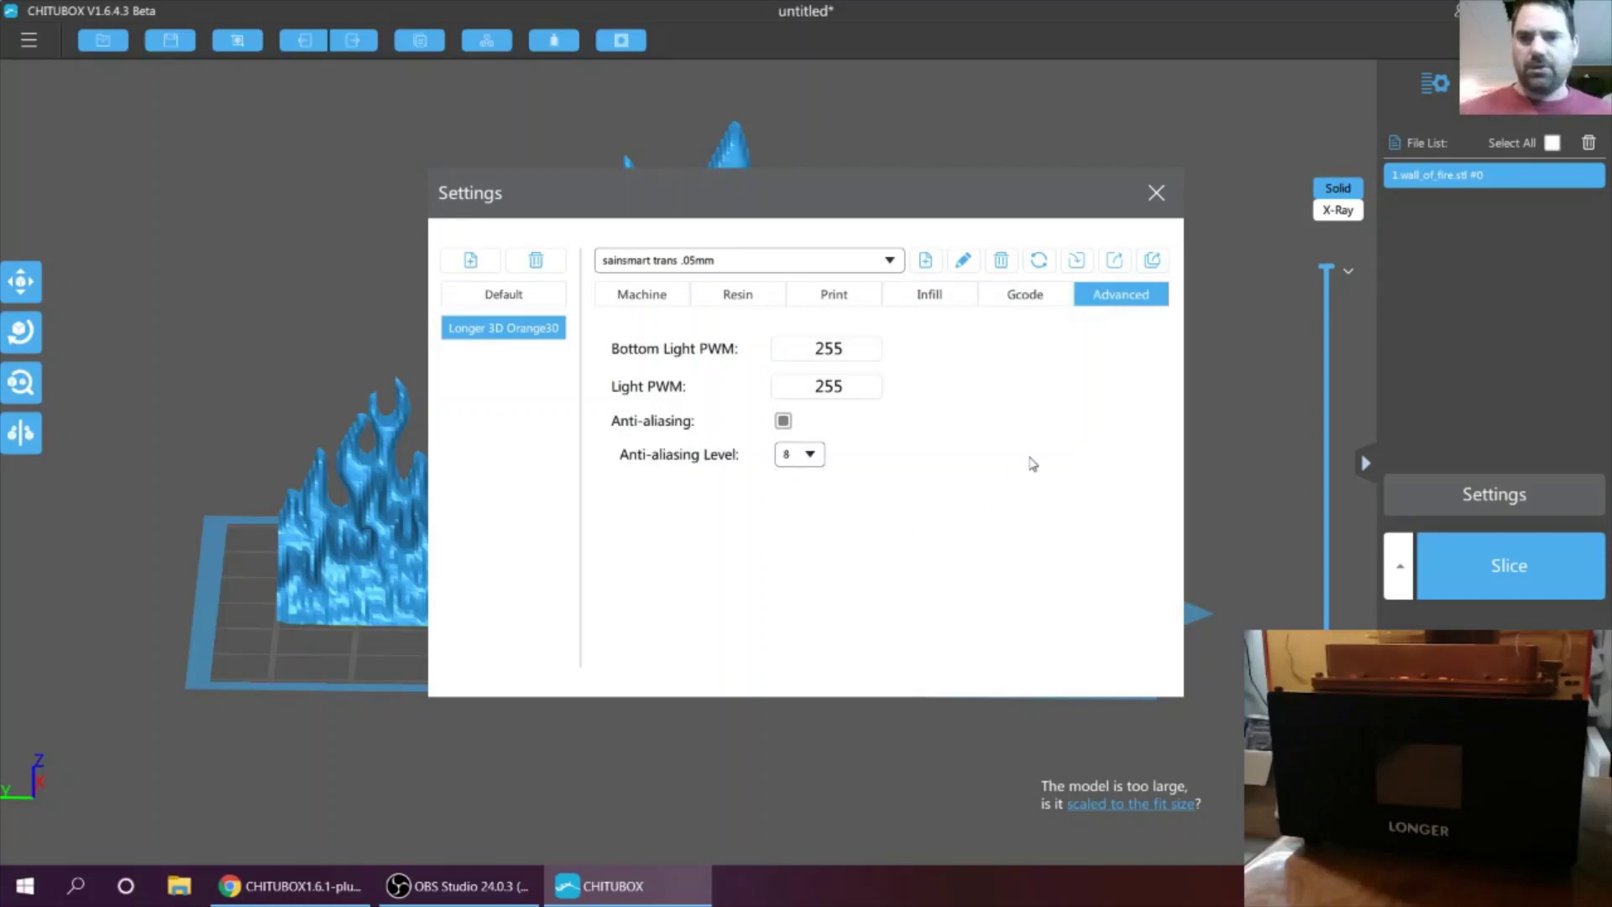
click(1151, 198)
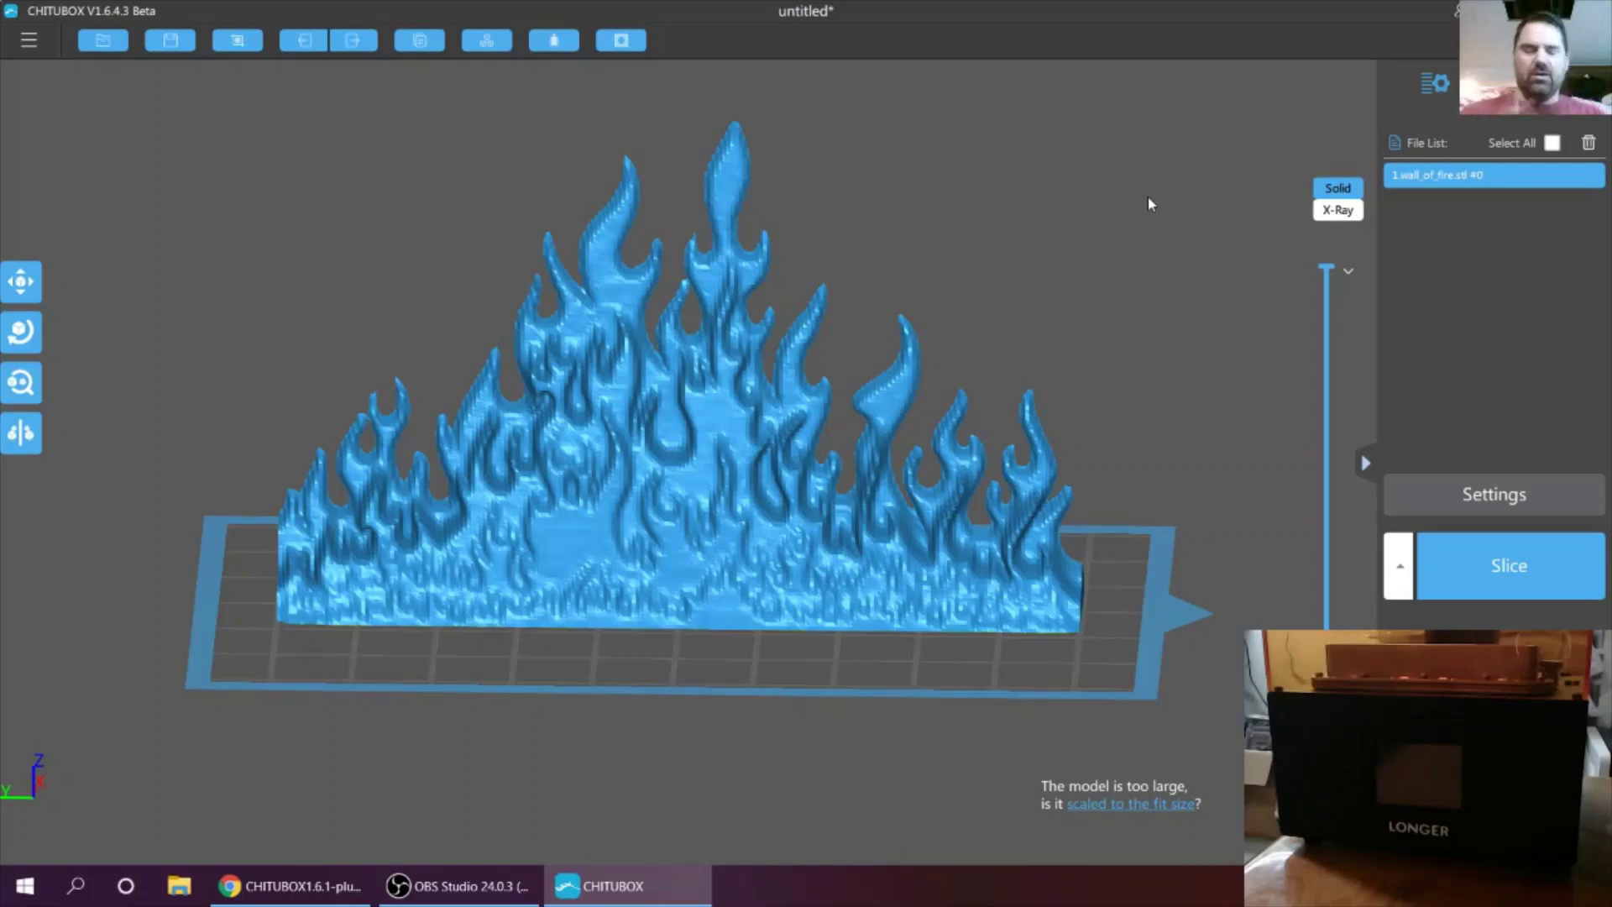
Step: Slice the wall of fire model and save it as _wall_of_fire.lgs30 in the longer3d folder on USB Drive (E:)
click(1460, 567)
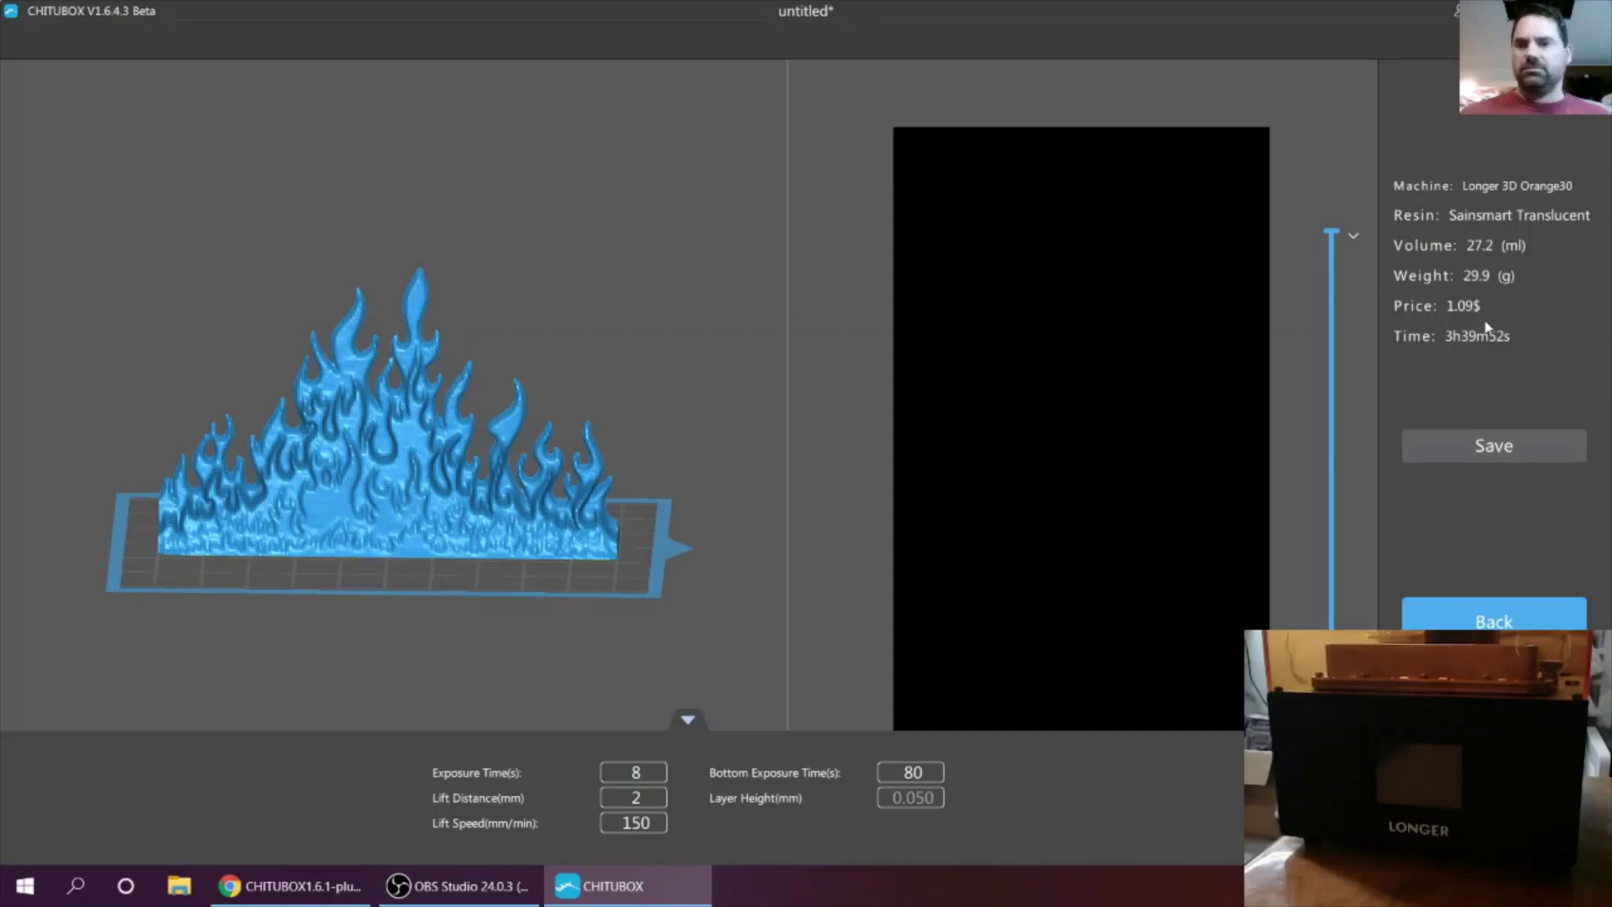
click(1461, 435)
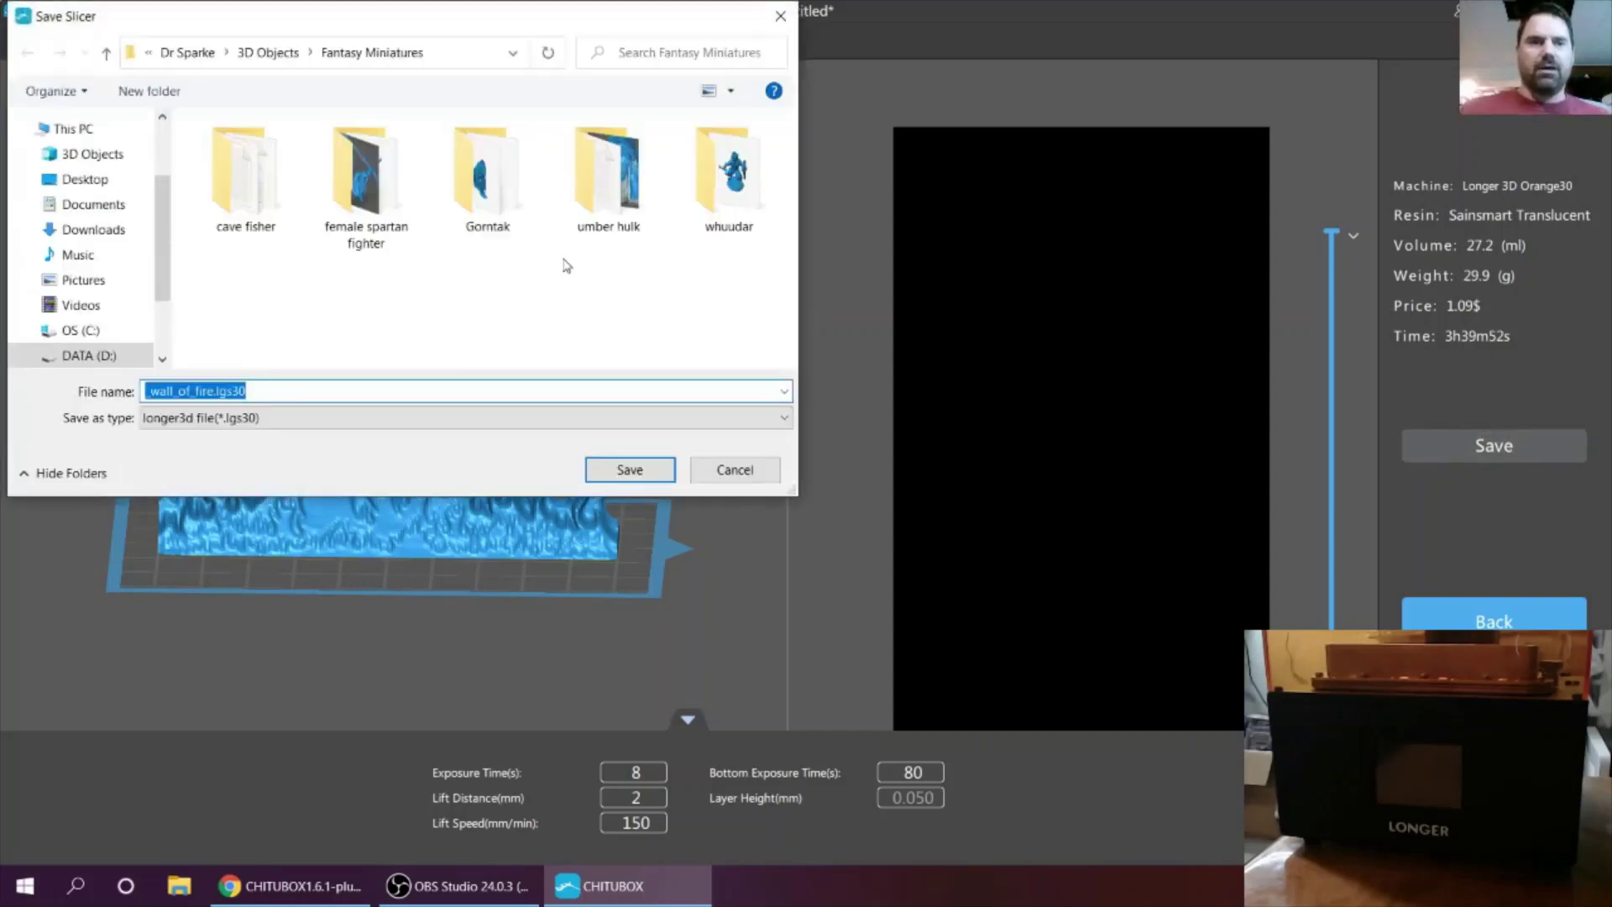
scroll(108, 256, down, 2)
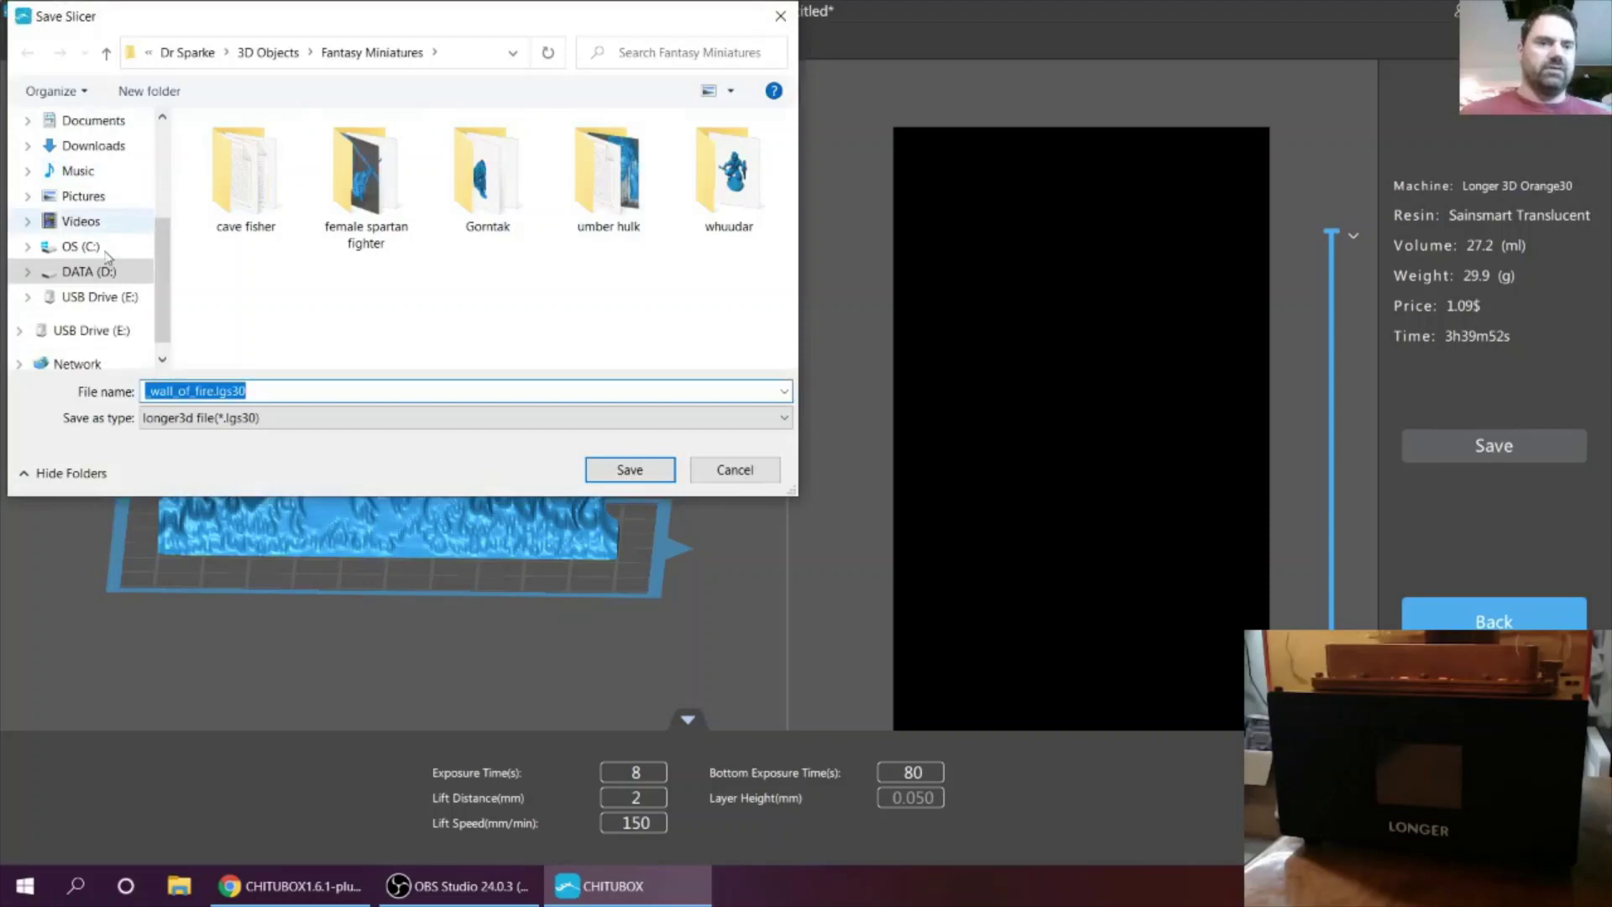
scroll(107, 256, down, 1)
click(99, 306)
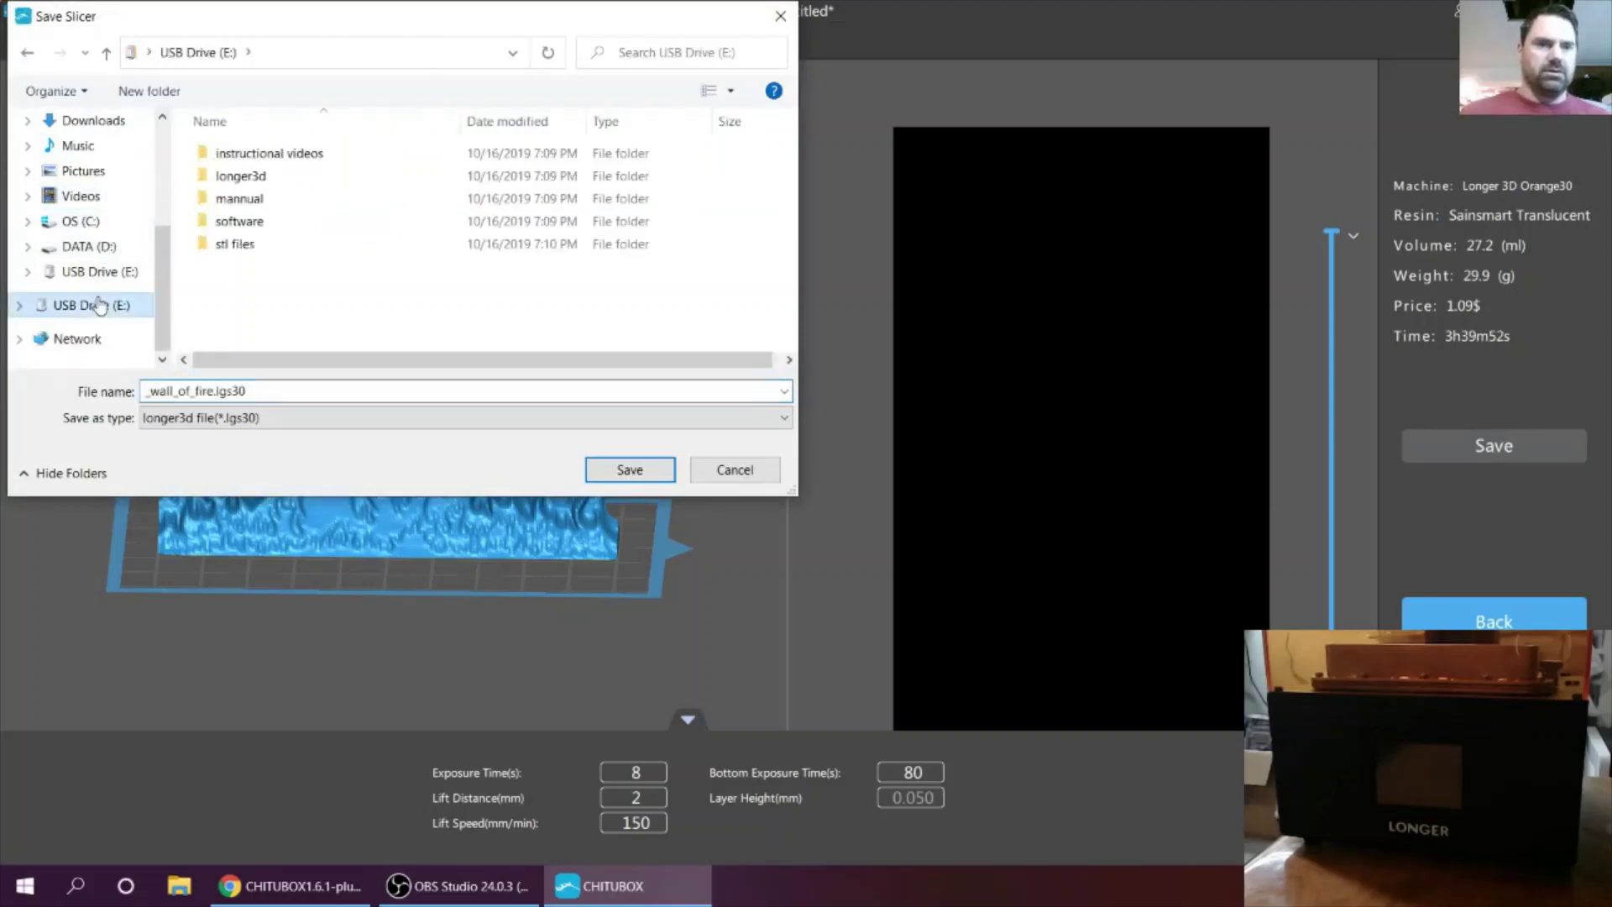
double_click(245, 178)
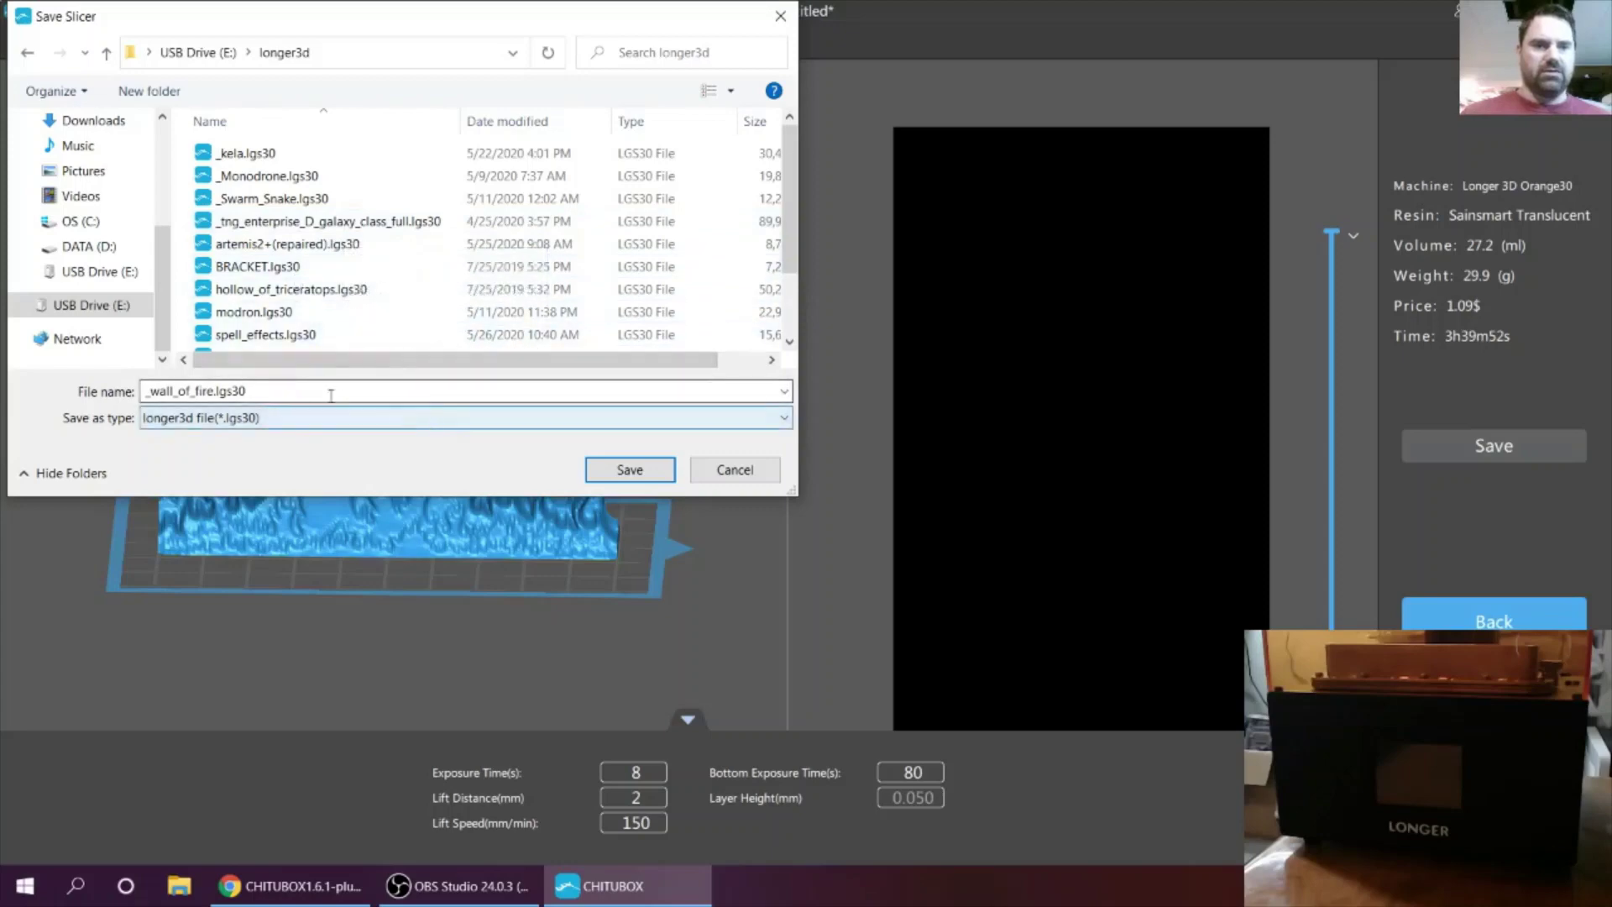
scroll(347, 251, down, 2)
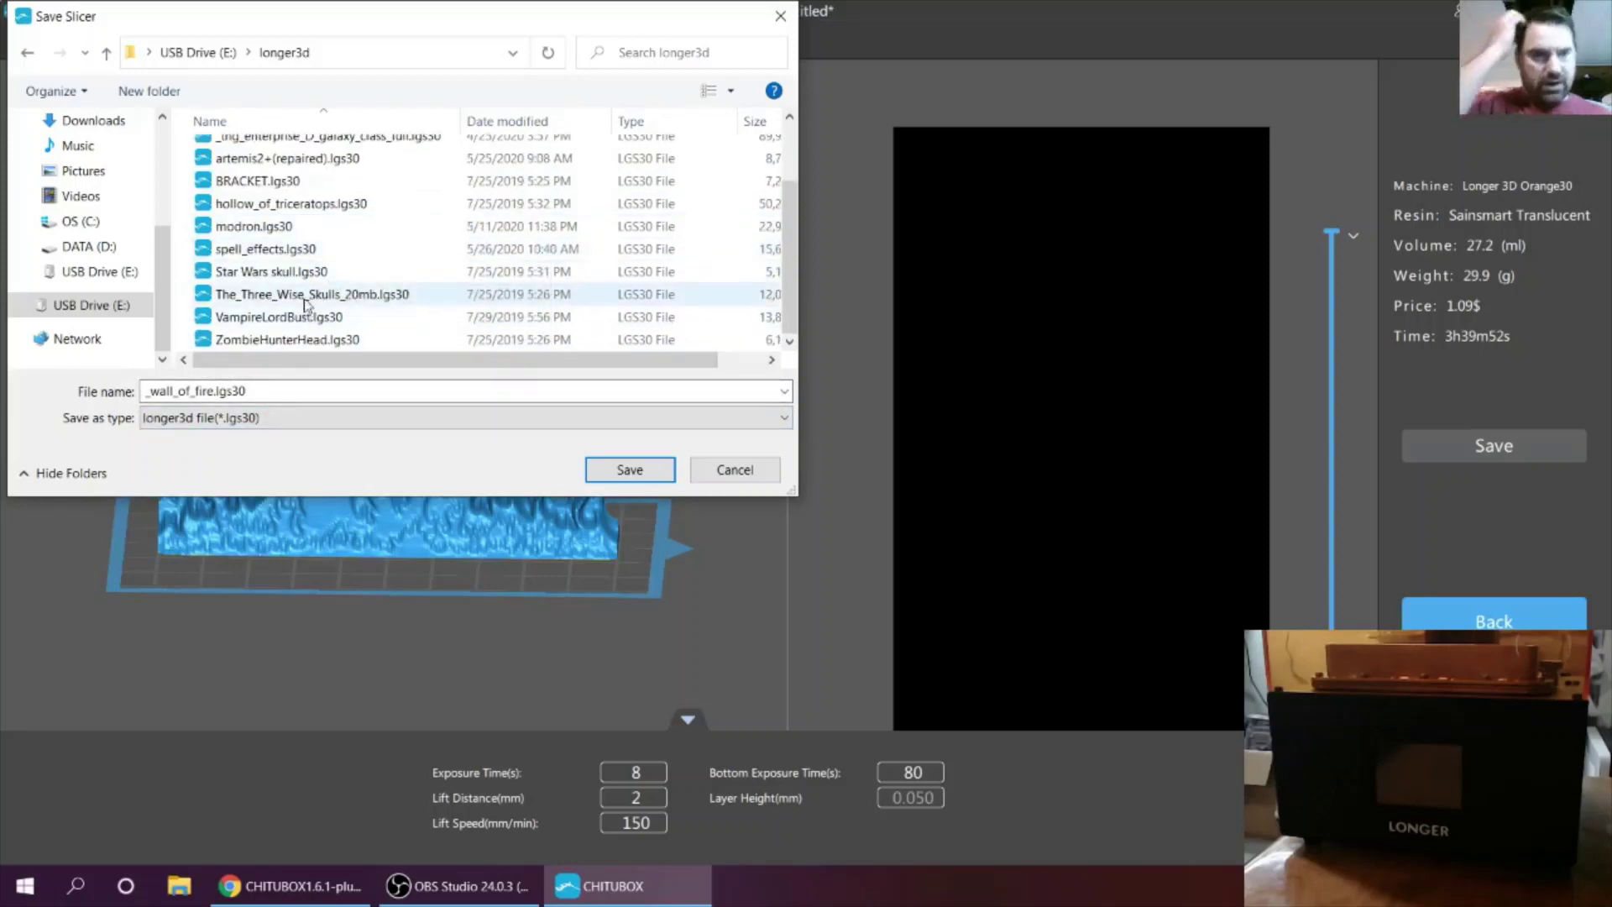
scroll(304, 269, up, 2)
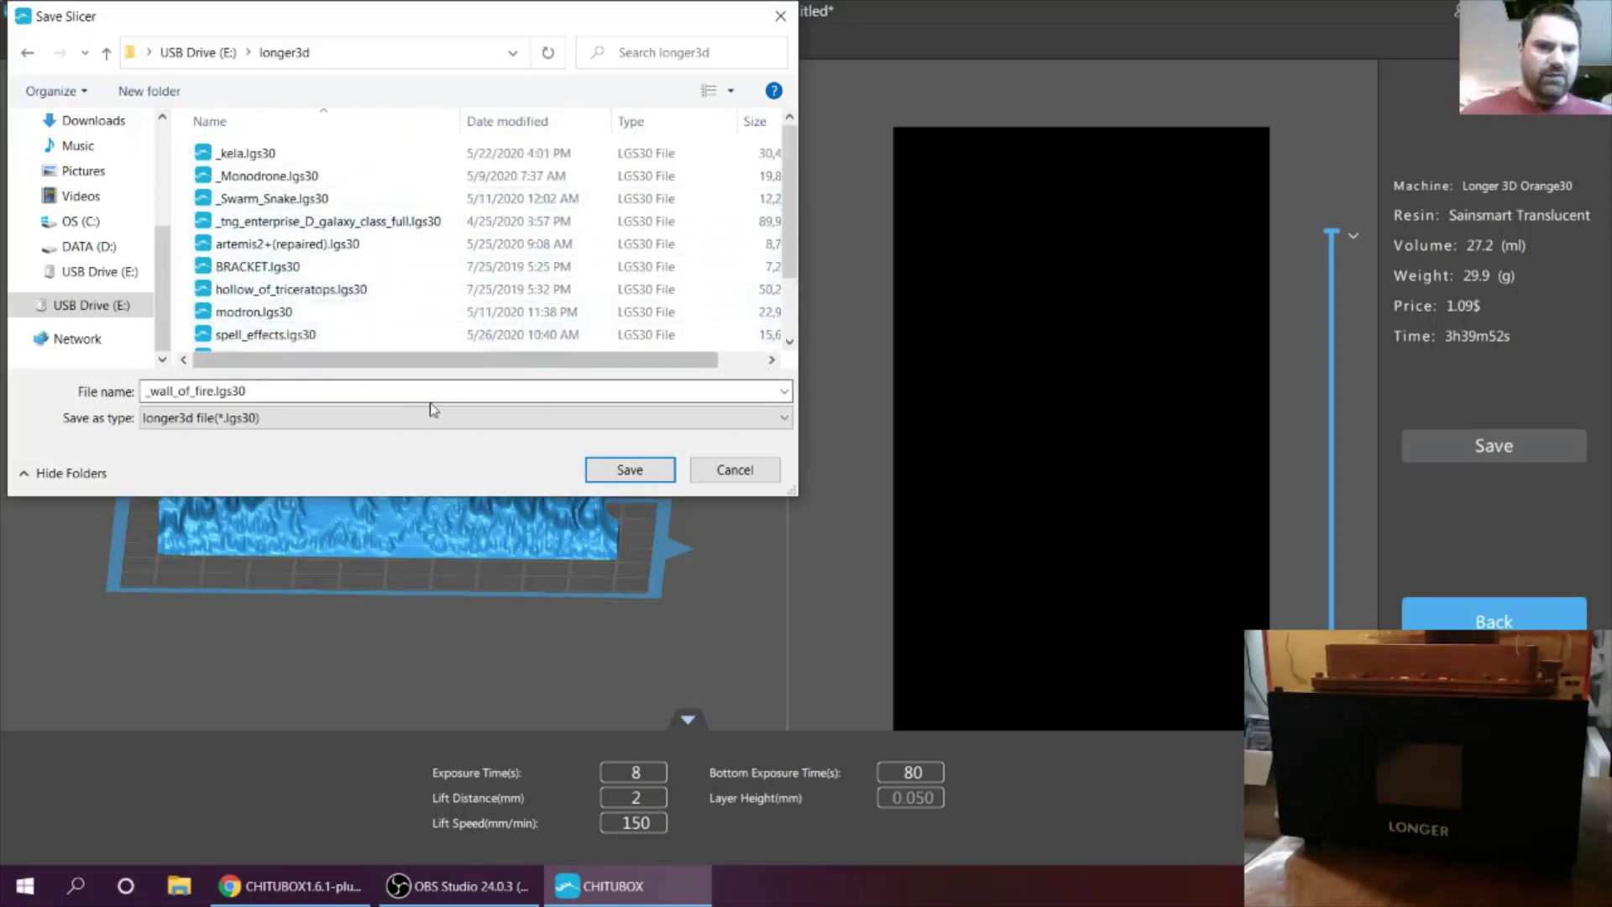
click(626, 472)
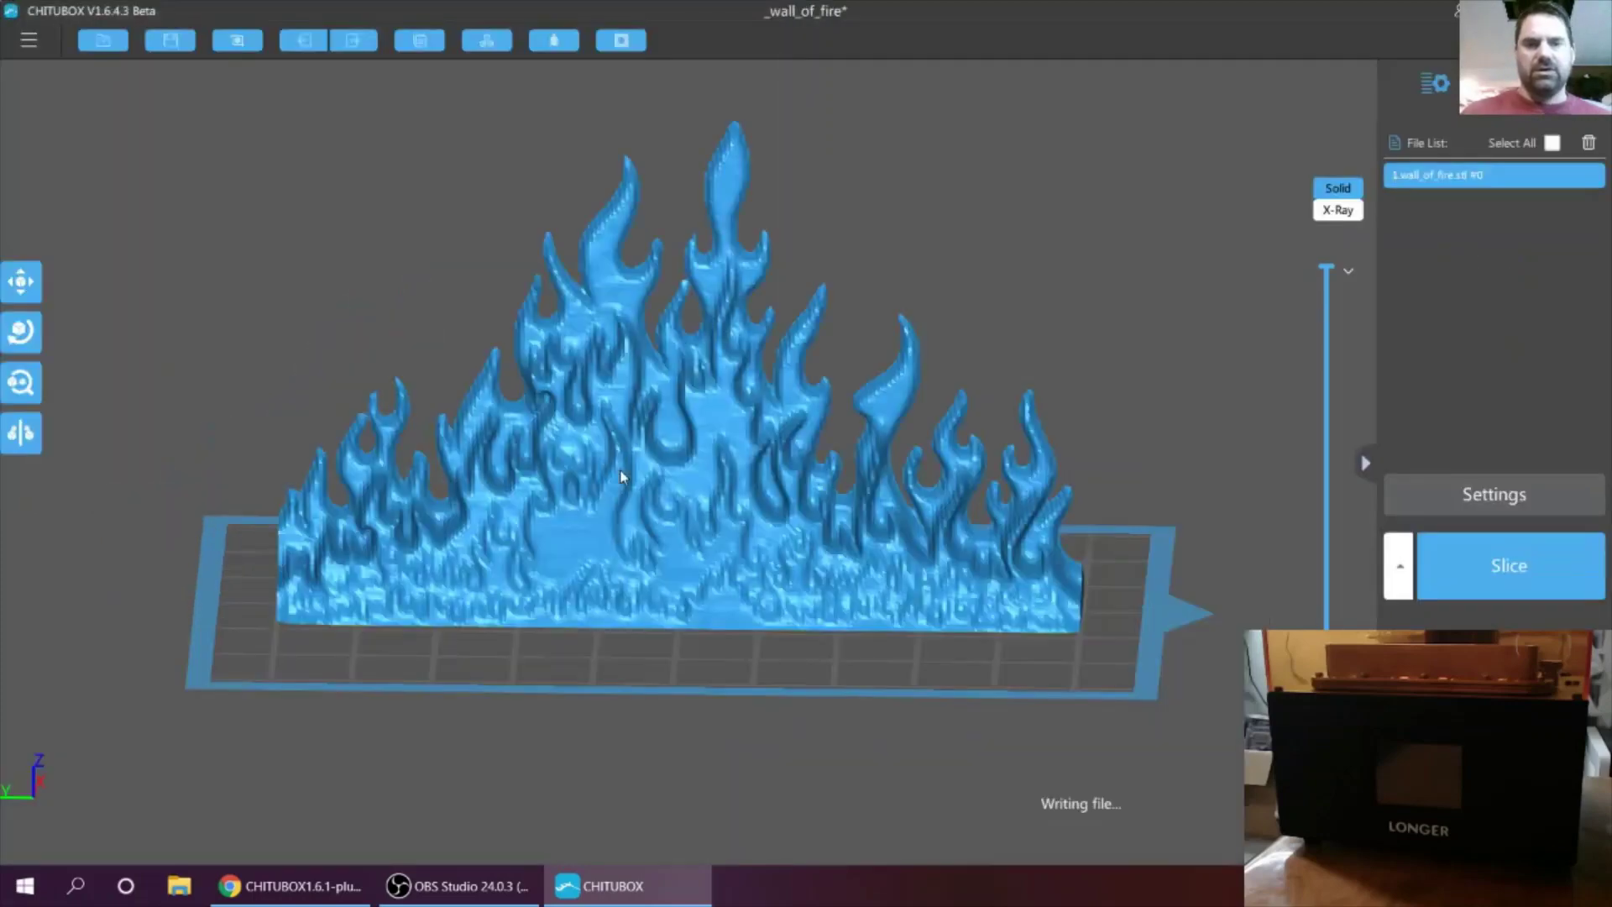